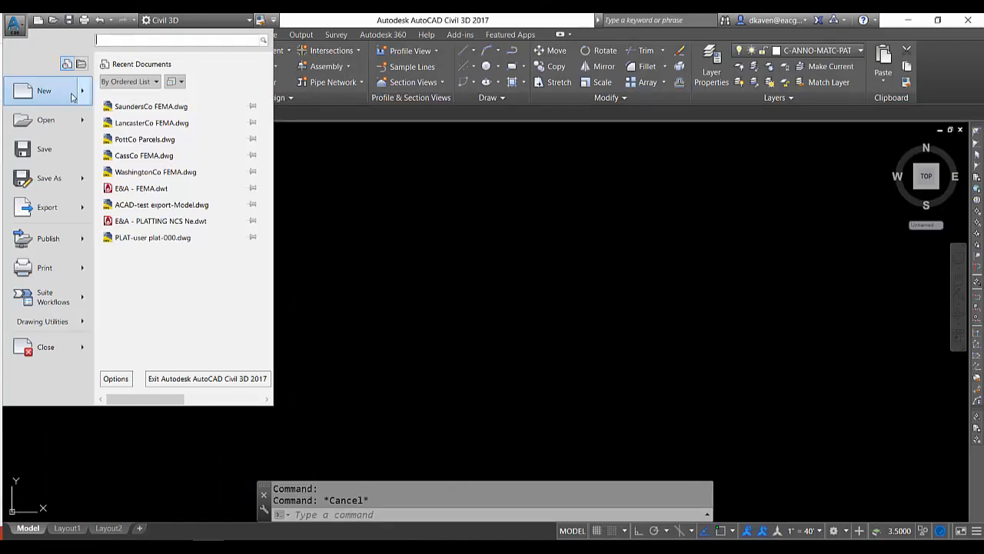
Create a new drawing from the template E&A - C3D DESIGN NCS Ne Oma.dwt
left_click(76, 92)
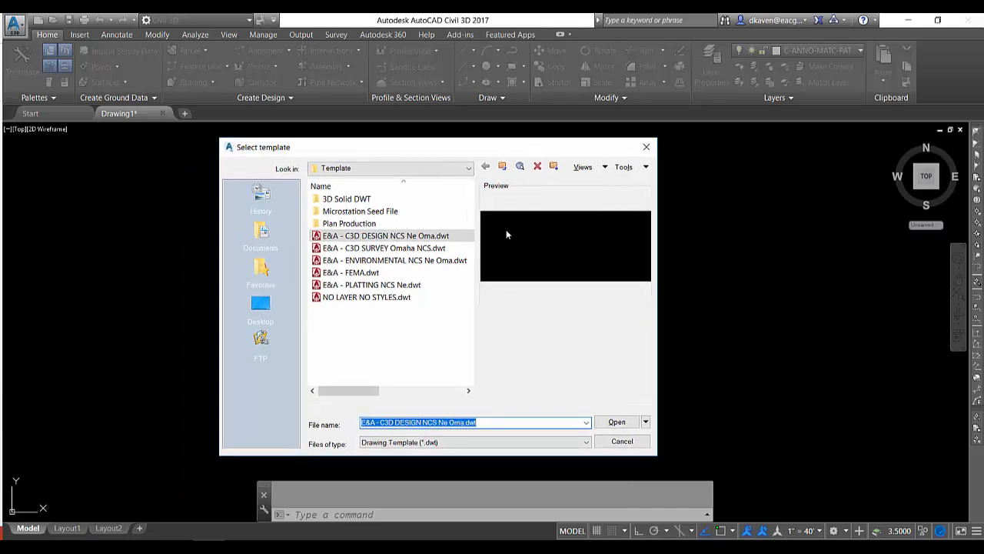
left_click(461, 237)
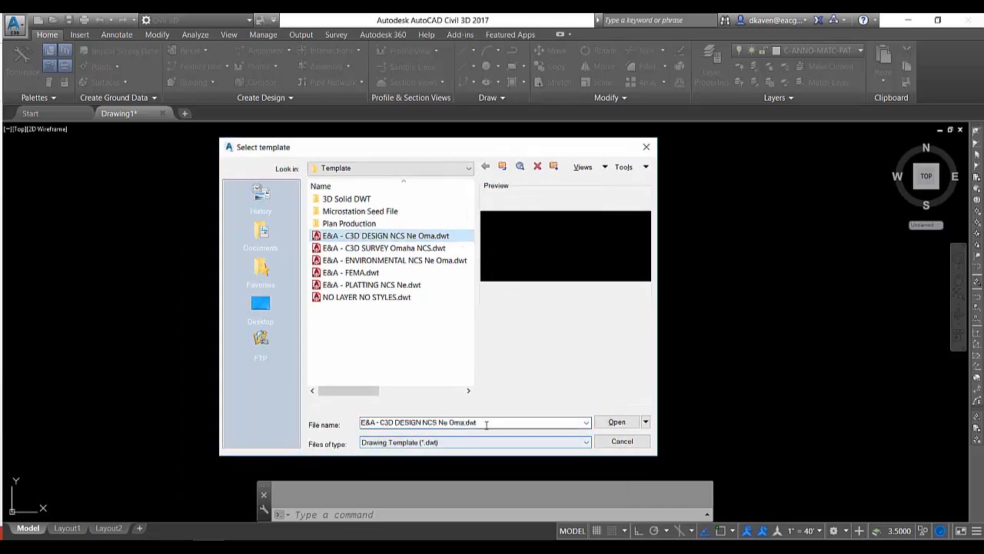
left_click(620, 423)
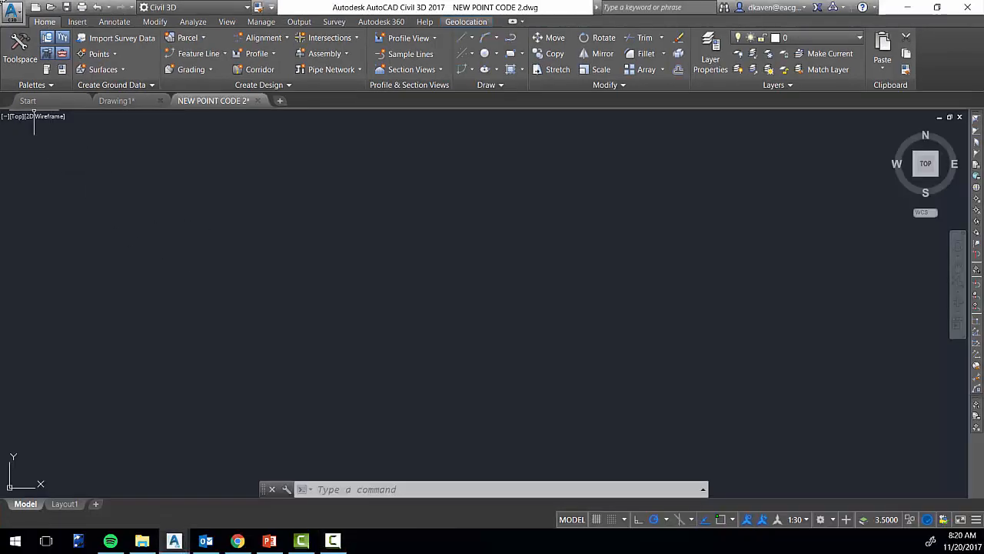
In the drawing settings, assign the USA, Nebraska coordinate system Douglas-Co LDP Lambert 1sp and apply it
left_click(14, 14)
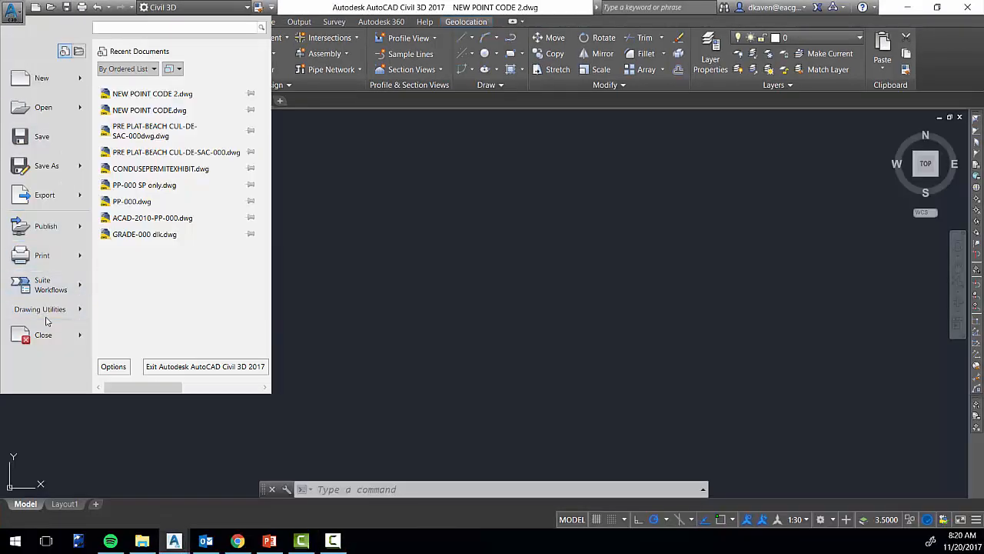
mouse_move(66, 315)
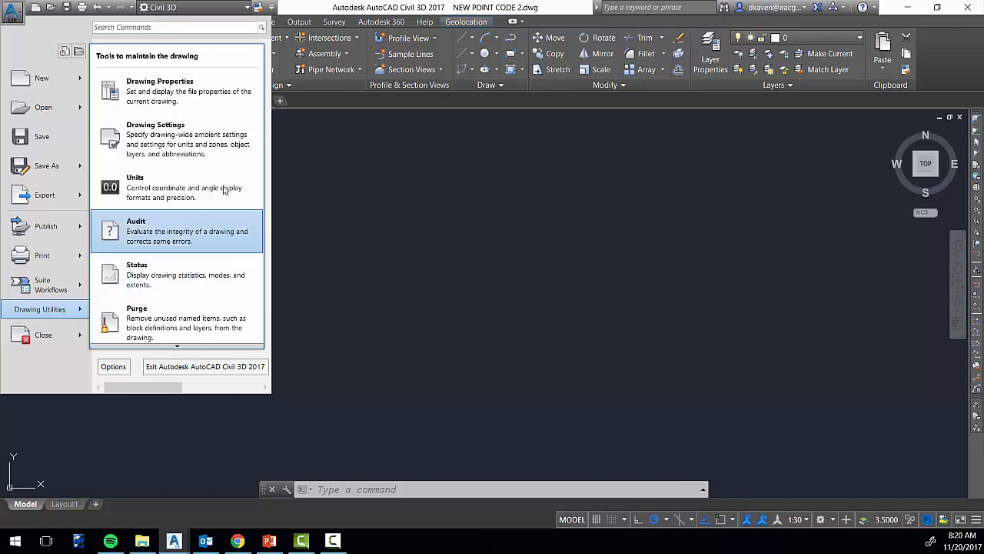
left_click(209, 144)
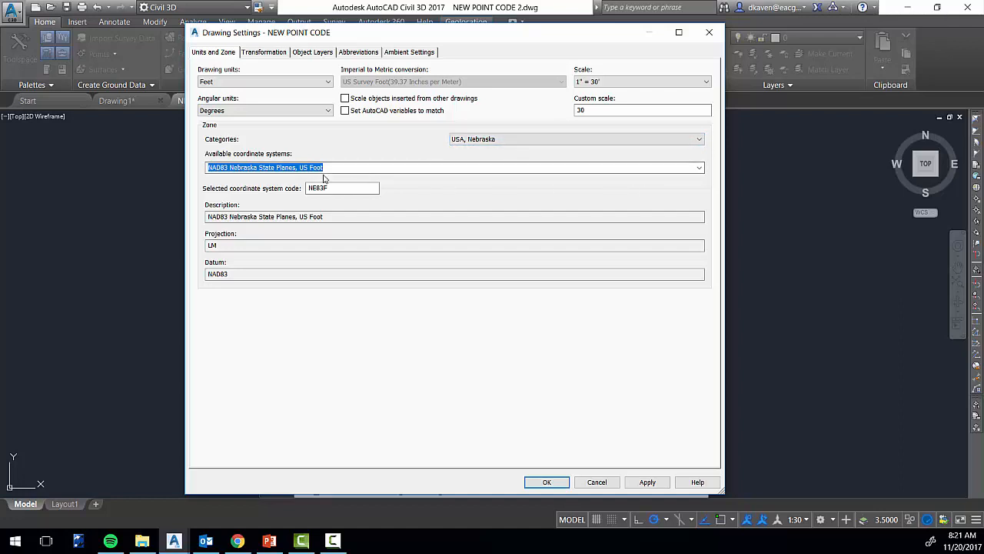
left_click(700, 169)
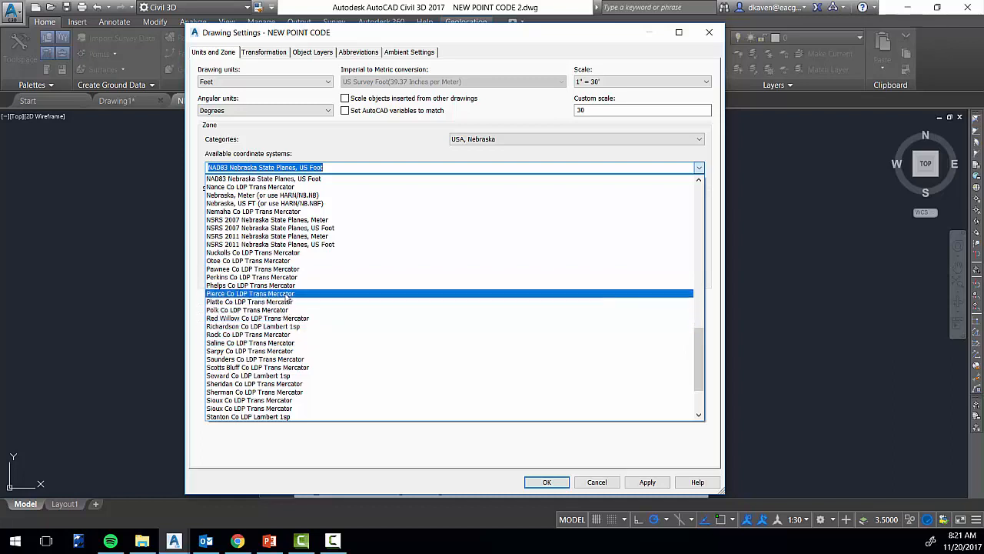
left_click(332, 170)
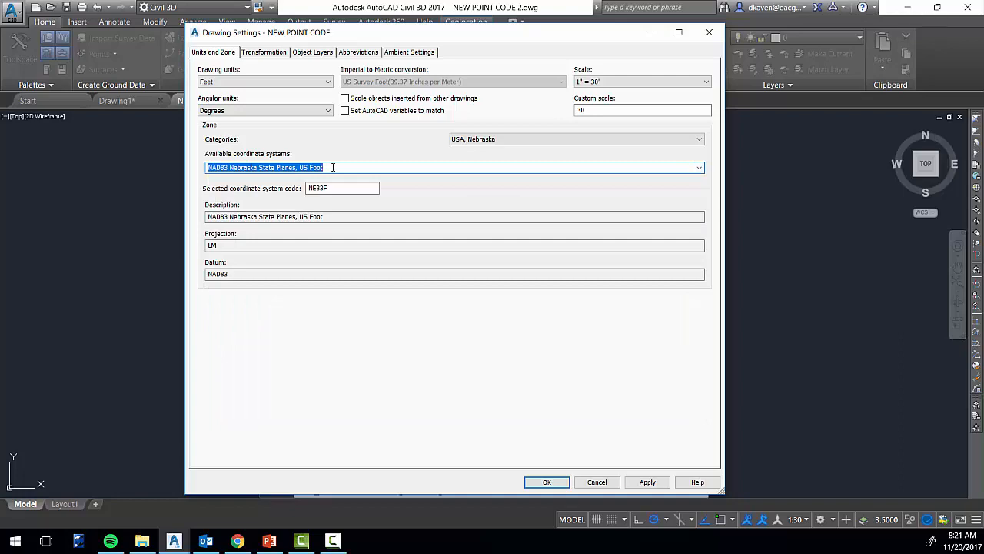
type("d")
left_click(699, 167)
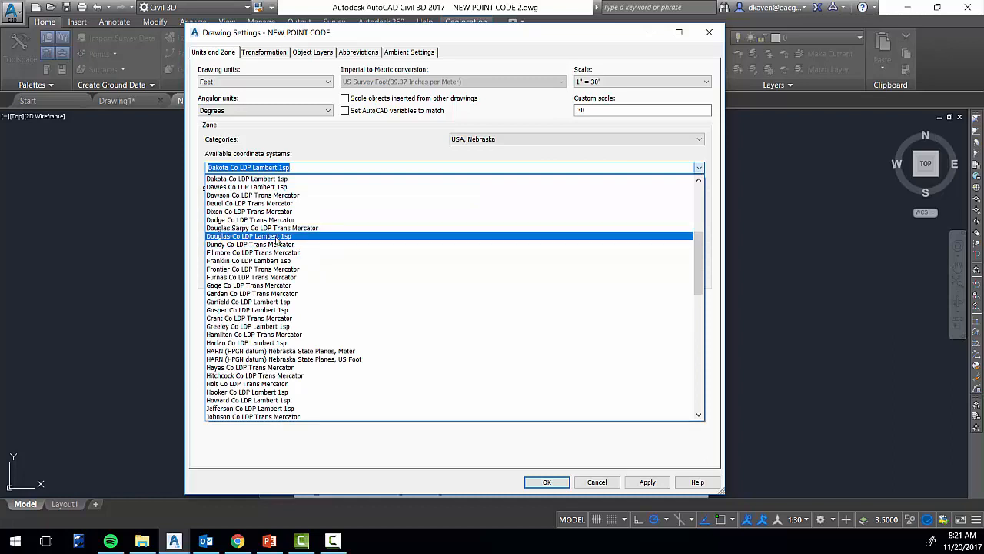
left_click(276, 238)
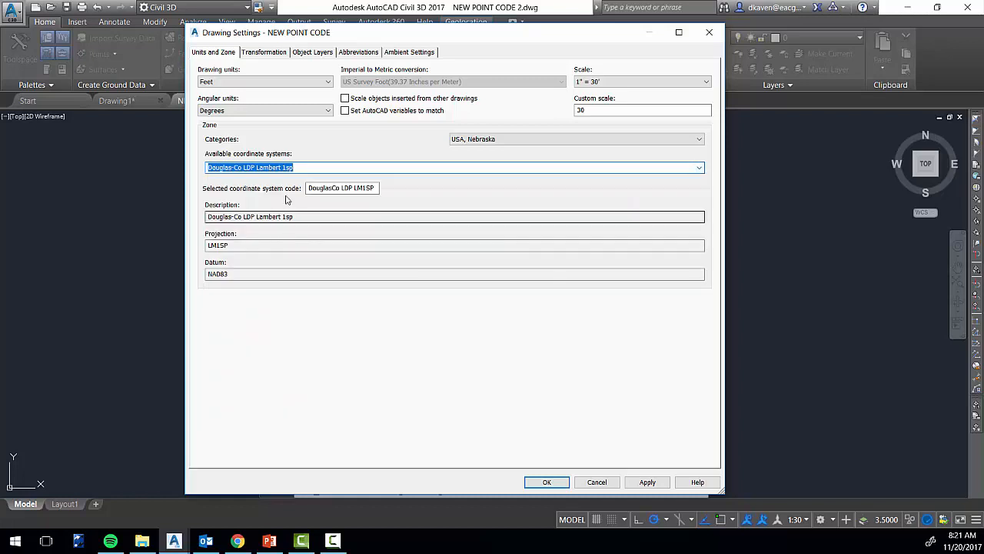
left_click(650, 483)
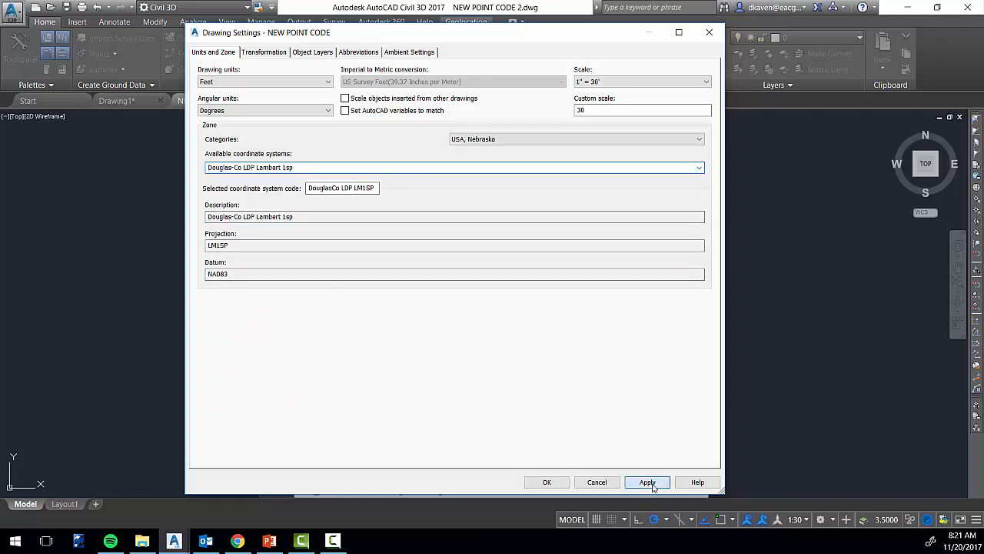
left_click(545, 482)
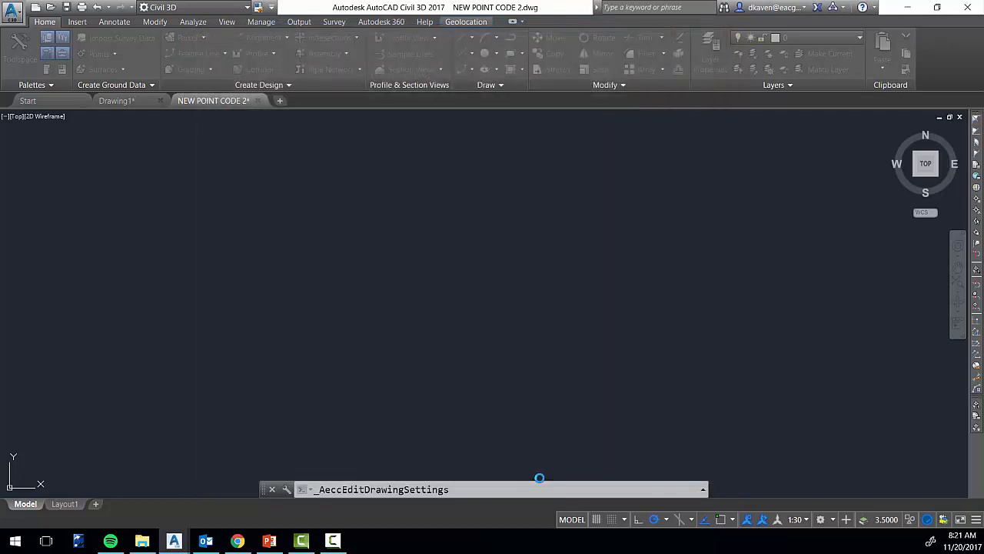
Switch to the Planning and Analysis workspace and turn on the Hybrid online map, accepting the use of Online Map Data
left_click(231, 8)
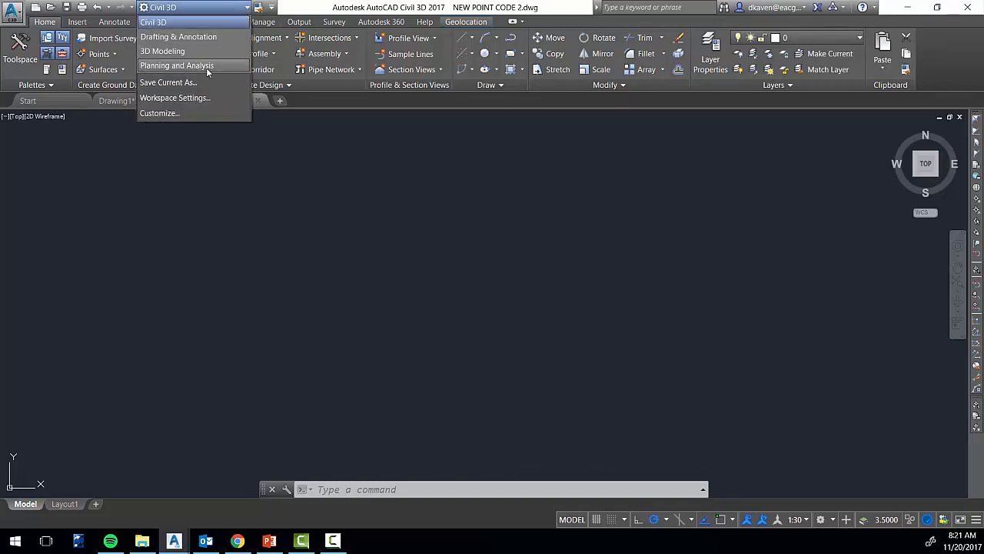
left_click(208, 68)
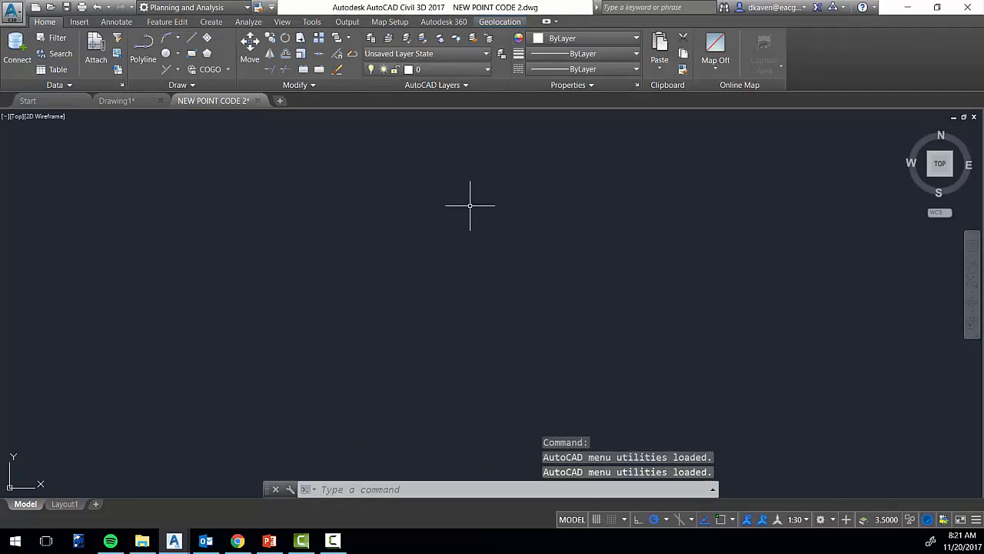
left_click(514, 24)
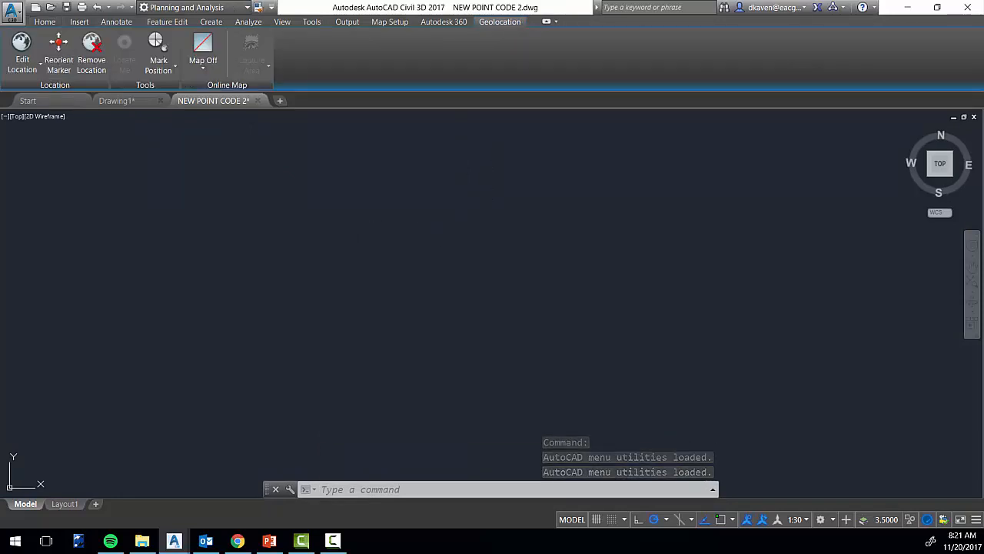
left_click(207, 73)
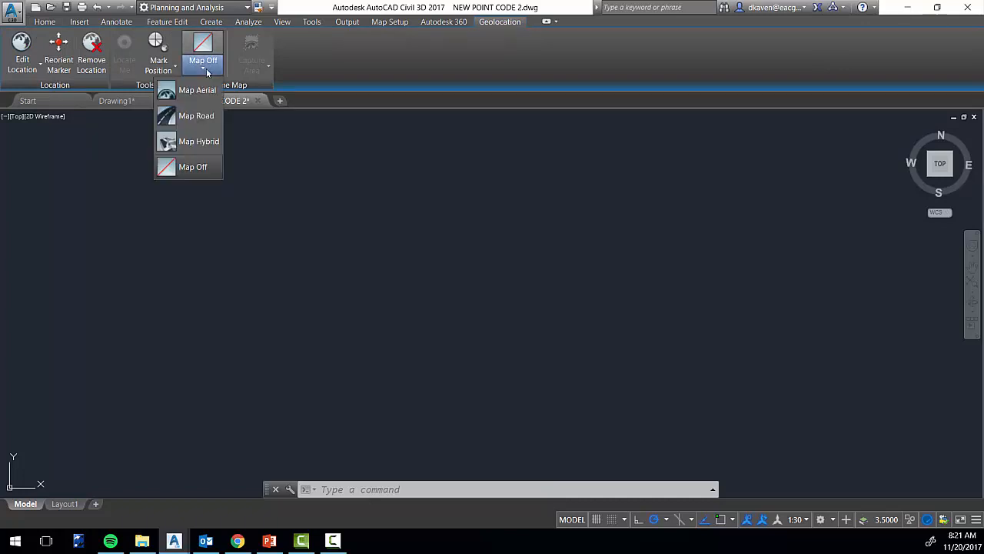
left_click(209, 142)
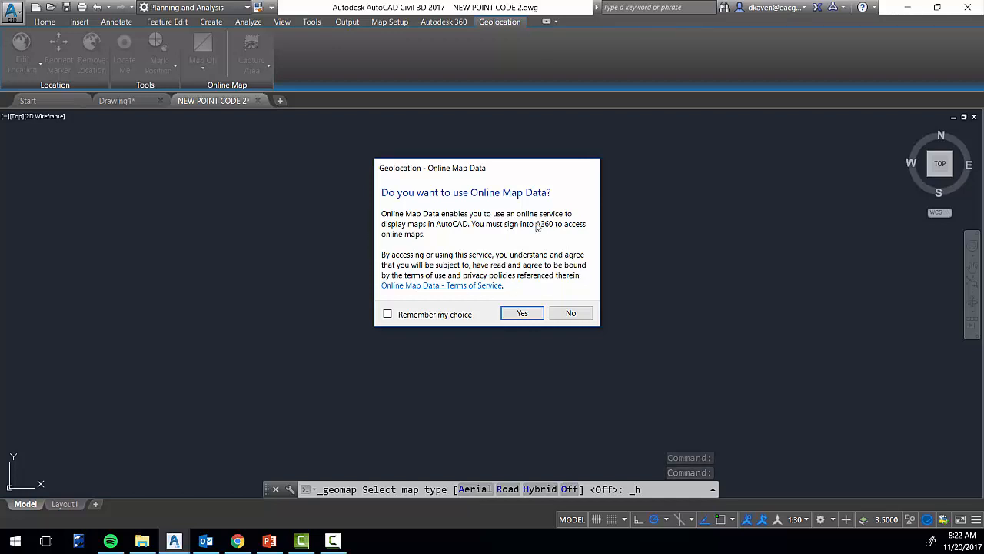
left_click(523, 315)
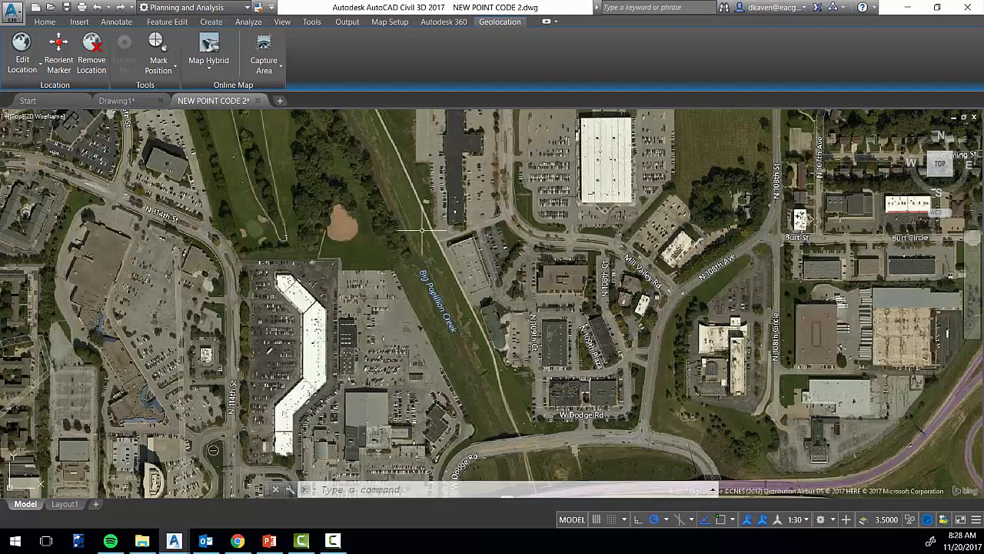
Examine the aerial map westward along W Dodge Rd and look at the signed-in account
scroll(370, 246, "down", 5)
scroll(357, 230, "down", 2)
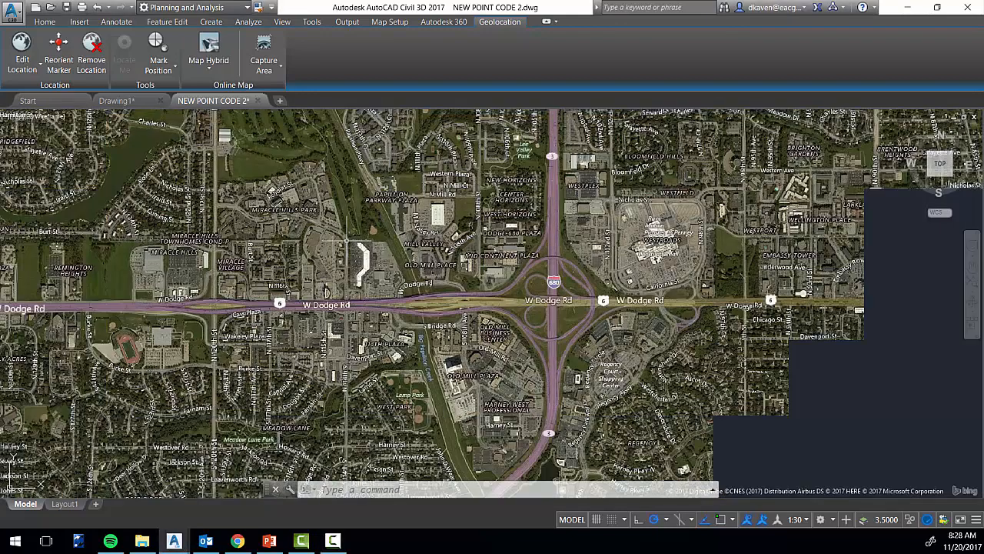
middle_click_drag(202, 159, 528, 286)
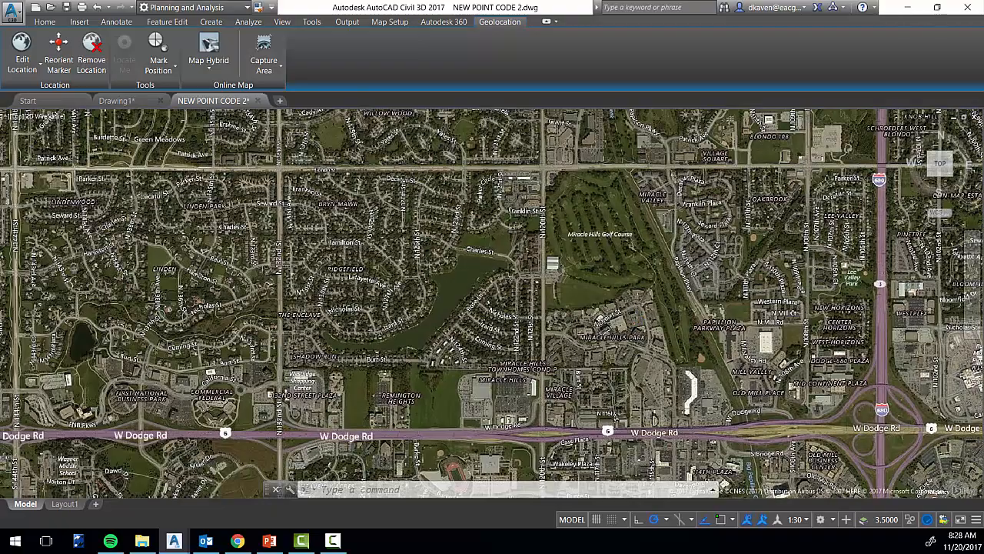
scroll(314, 241, "down", 4)
middle_click_drag(258, 236, 689, 301)
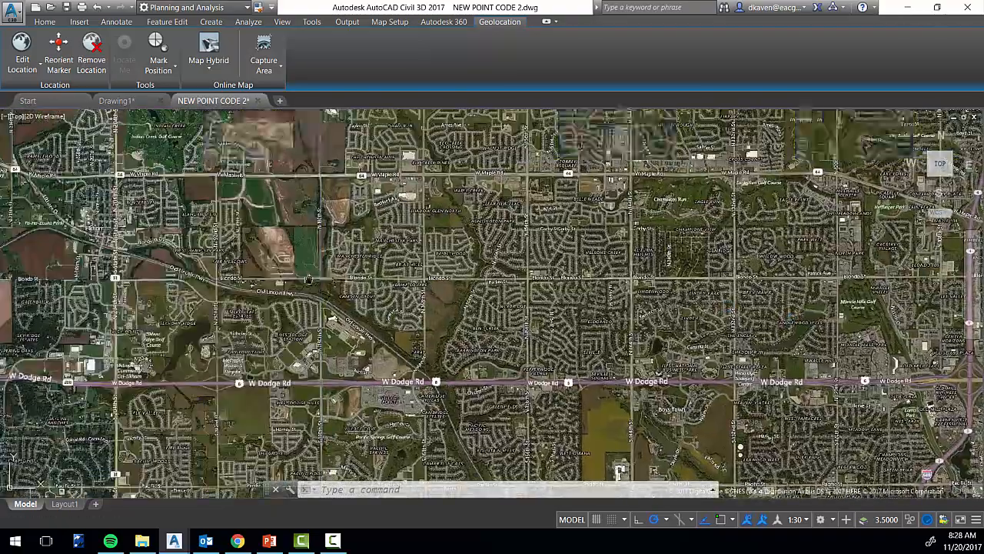
middle_click_drag(307, 281, 597, 288)
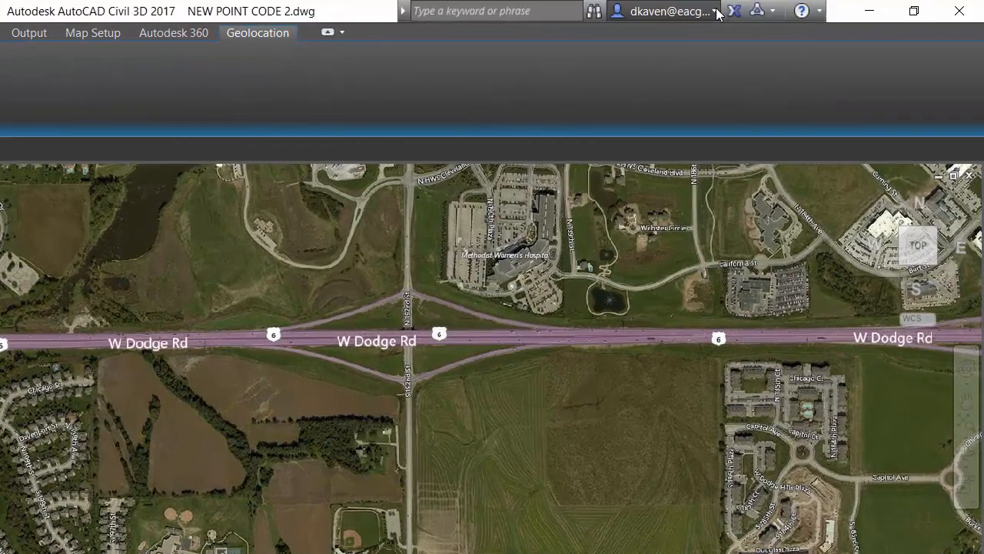
left_click(796, 7)
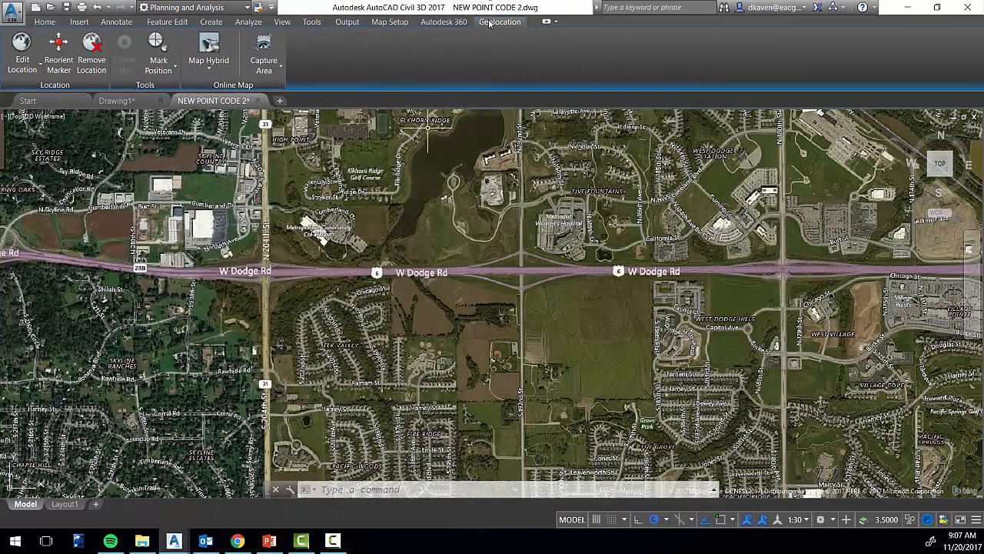
Show the Map Task Pane and start attaching a source drawing in Map Explorer, checking which drives are available
left_click(285, 23)
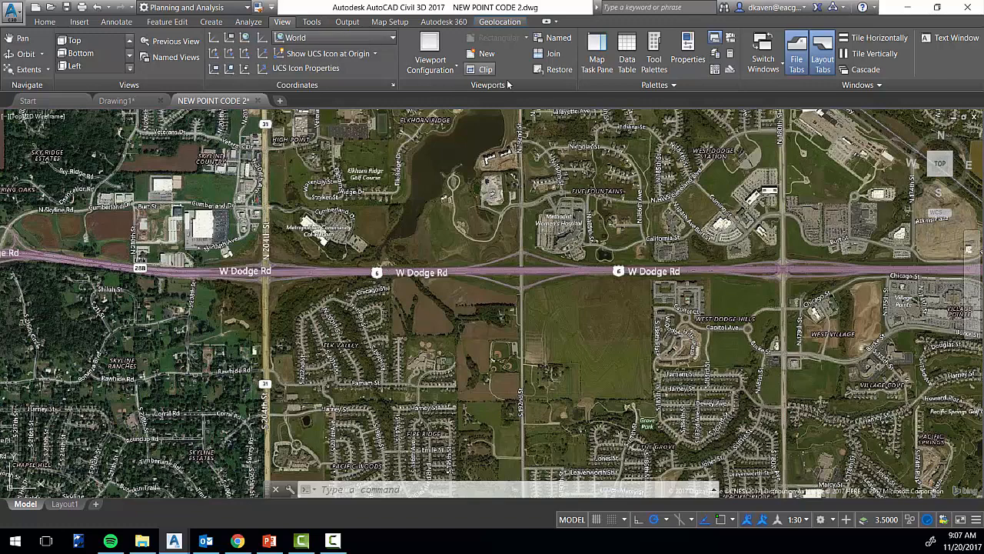
left_click(598, 65)
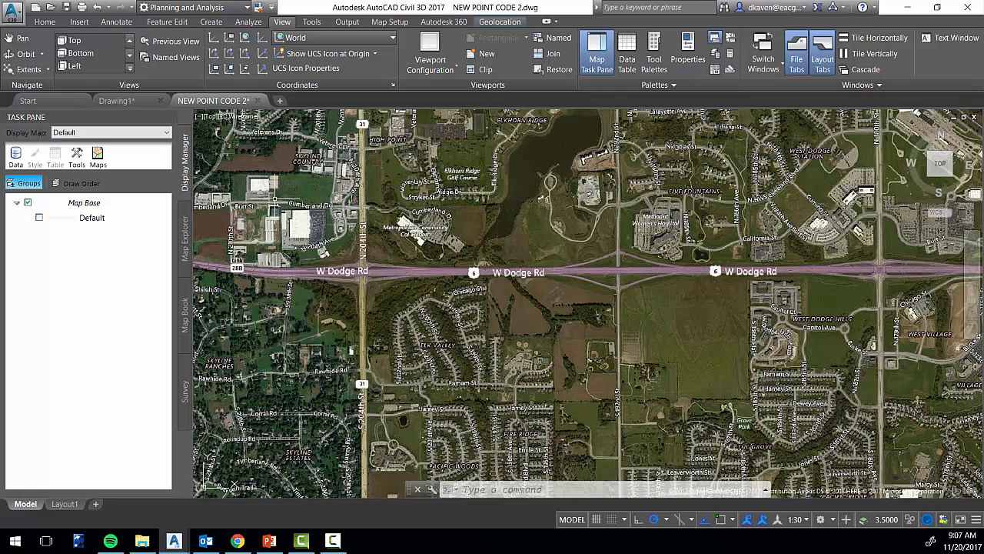
left_click(184, 259)
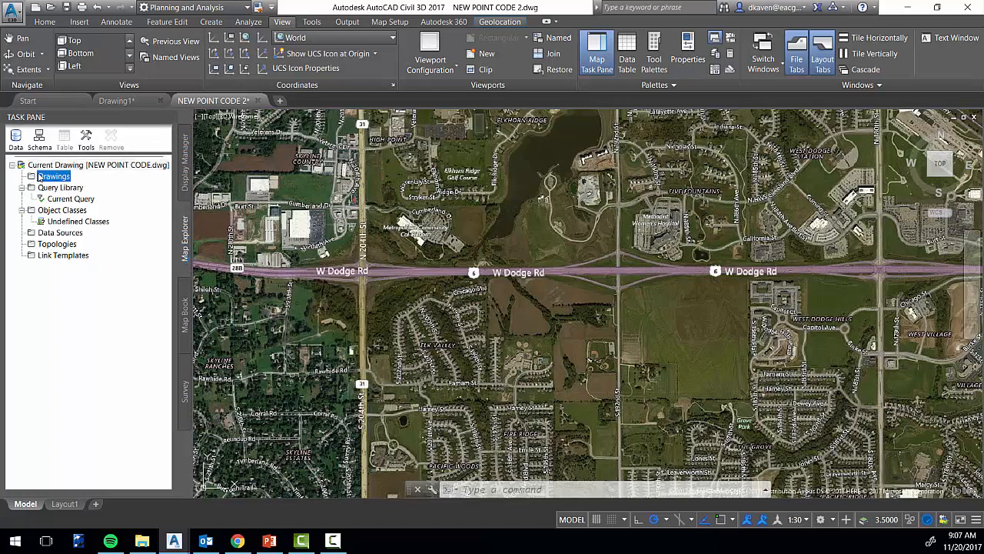
right_click(57, 180)
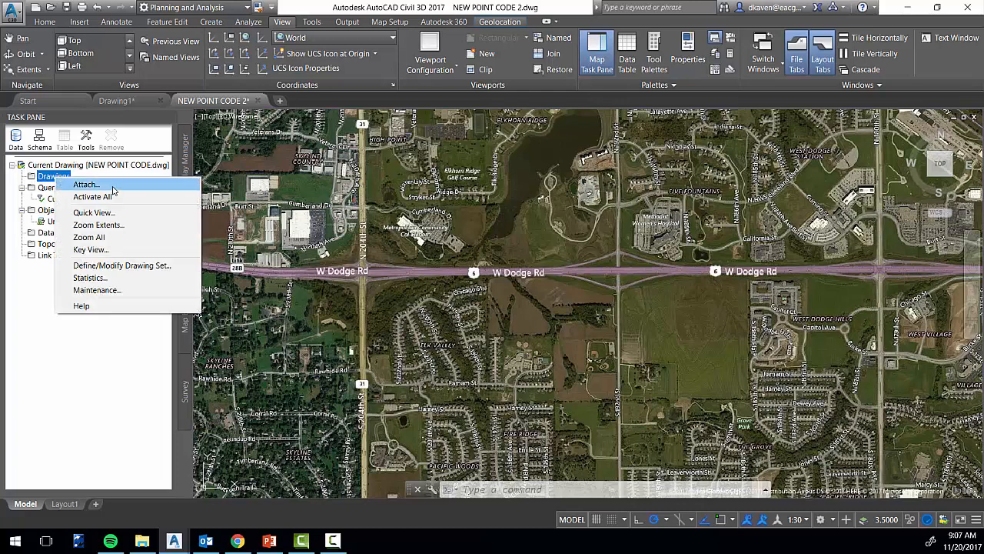
left_click(114, 186)
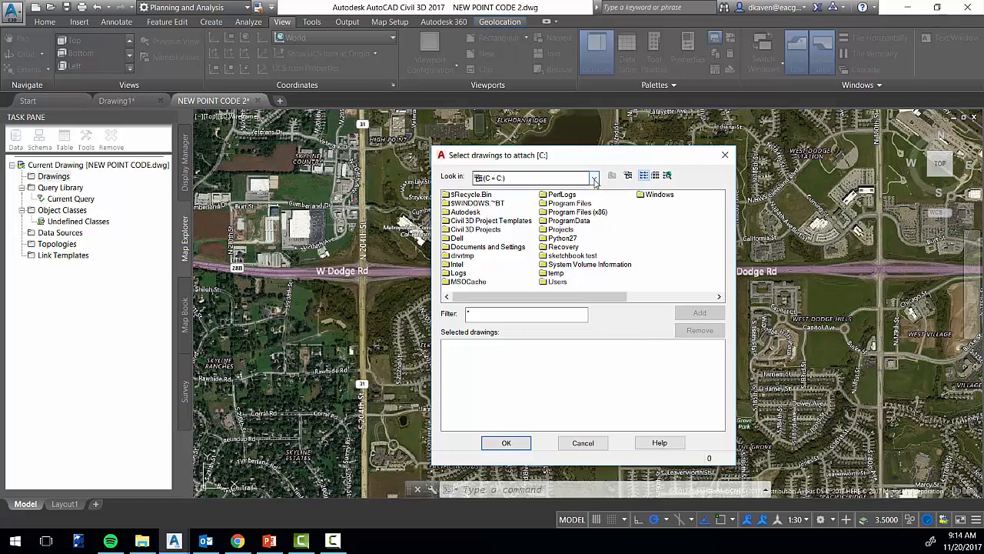
left_click(594, 179)
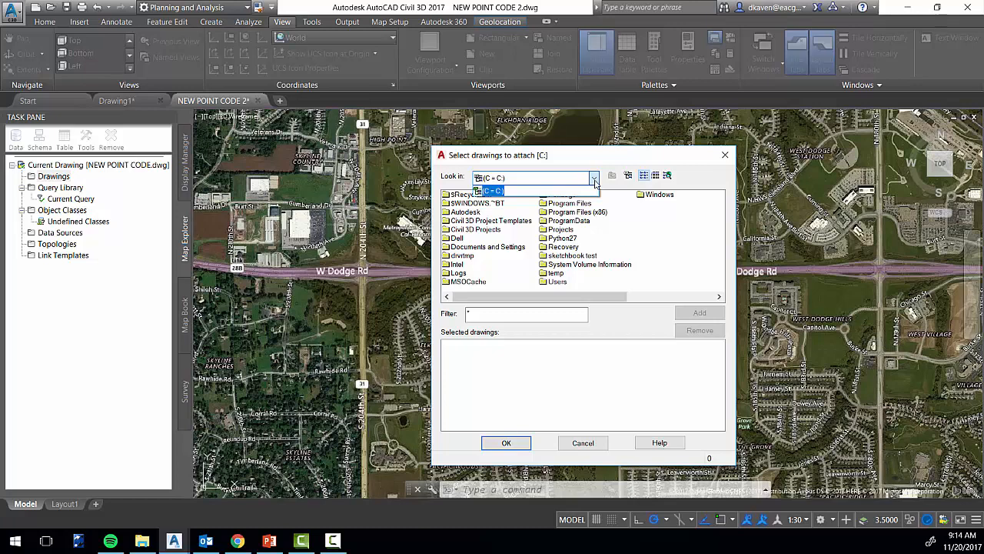
left_click(634, 159)
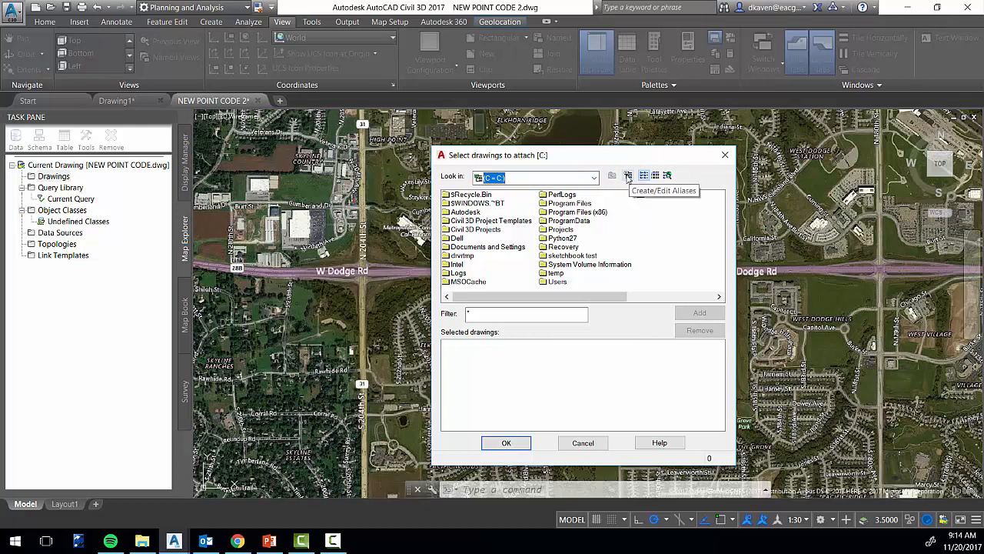
Create a drive alias L that points to the root of the L:\ network drive
left_click(628, 175)
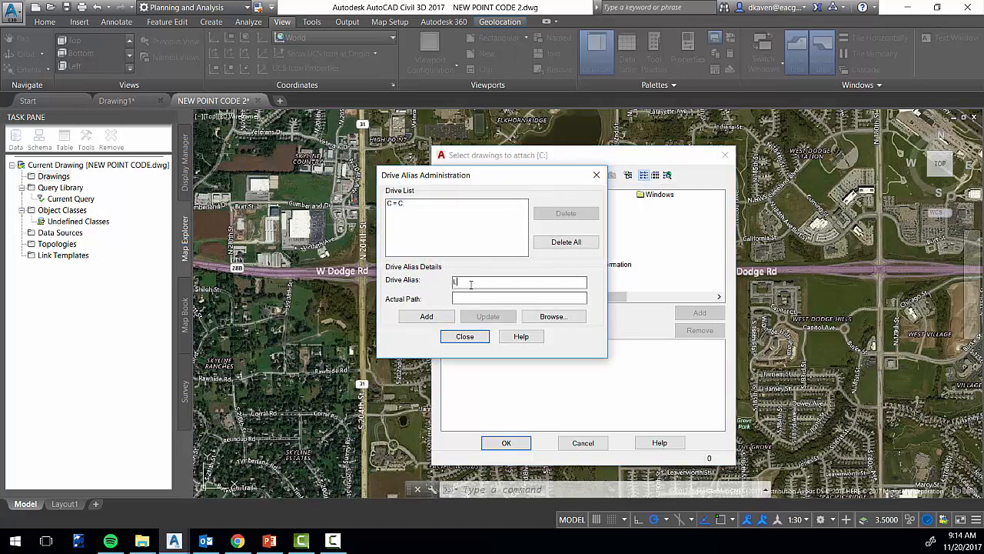
left_click(575, 318)
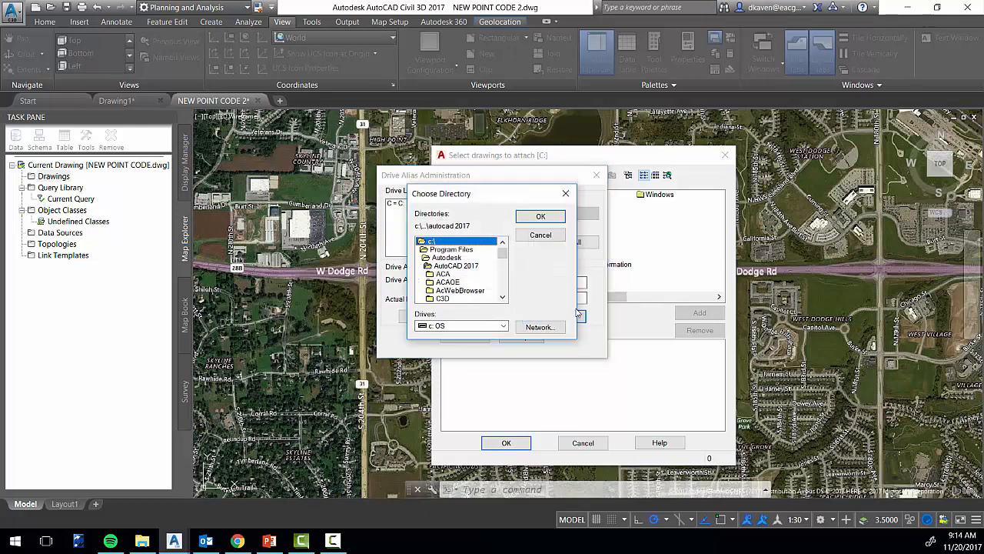
left_click_drag(503, 254, 507, 291)
left_click(503, 325)
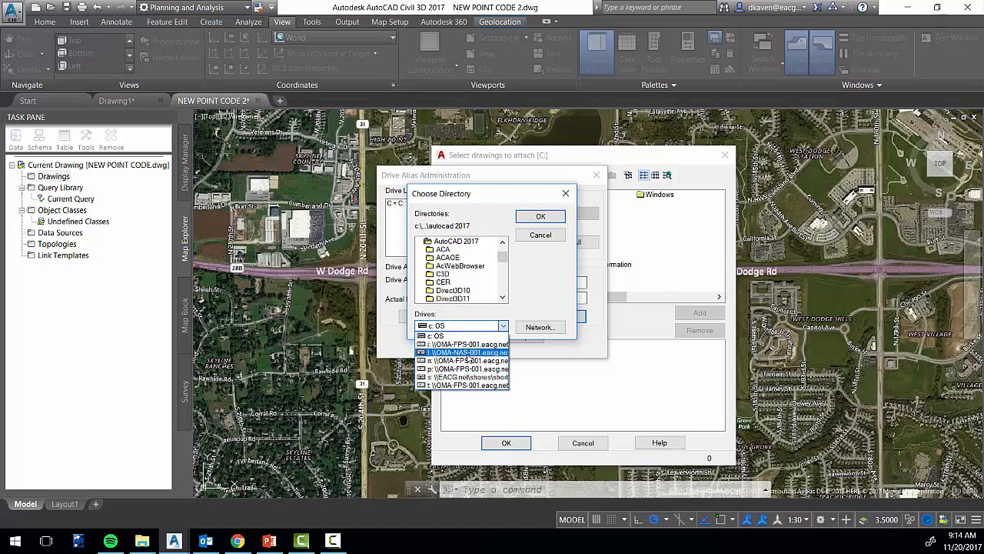
left_click(468, 353)
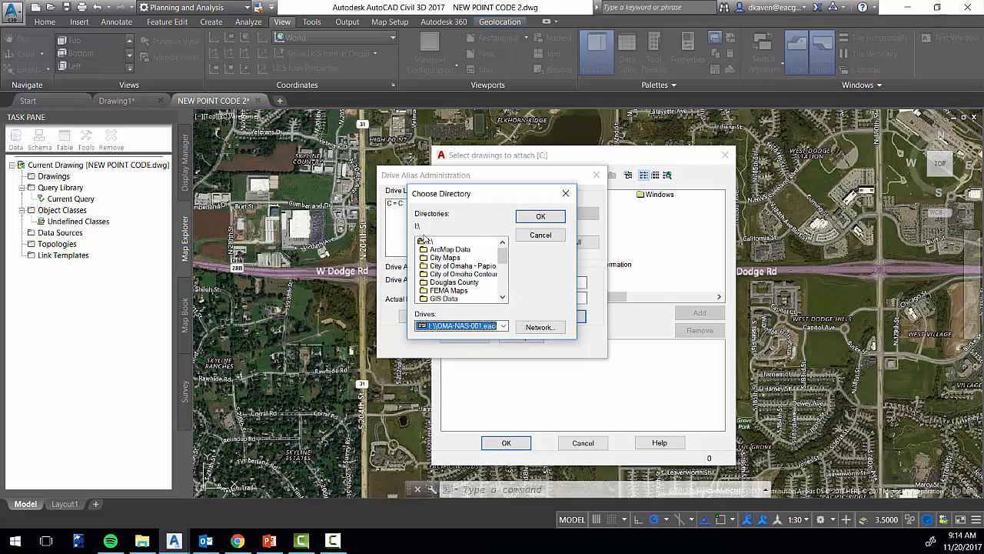
left_click(433, 242)
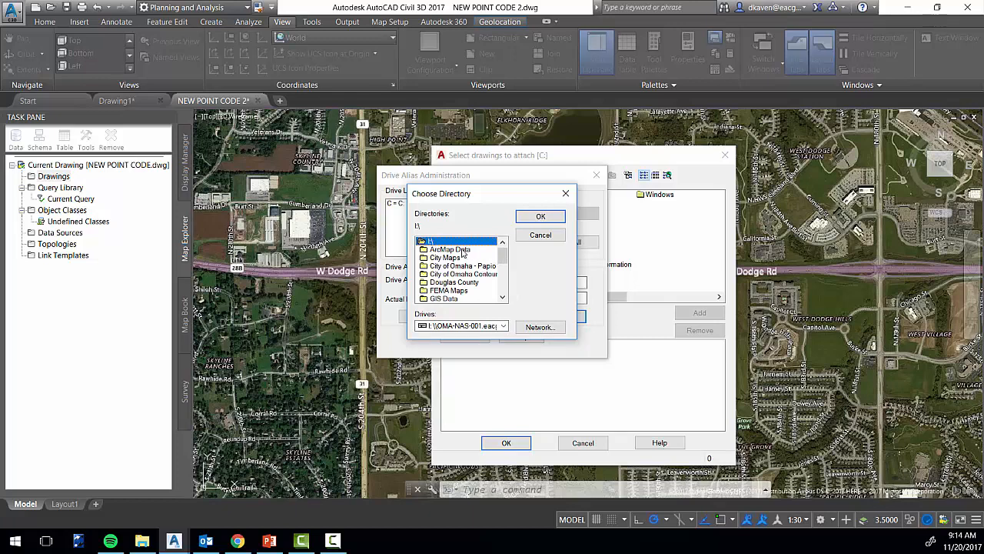
left_click(540, 216)
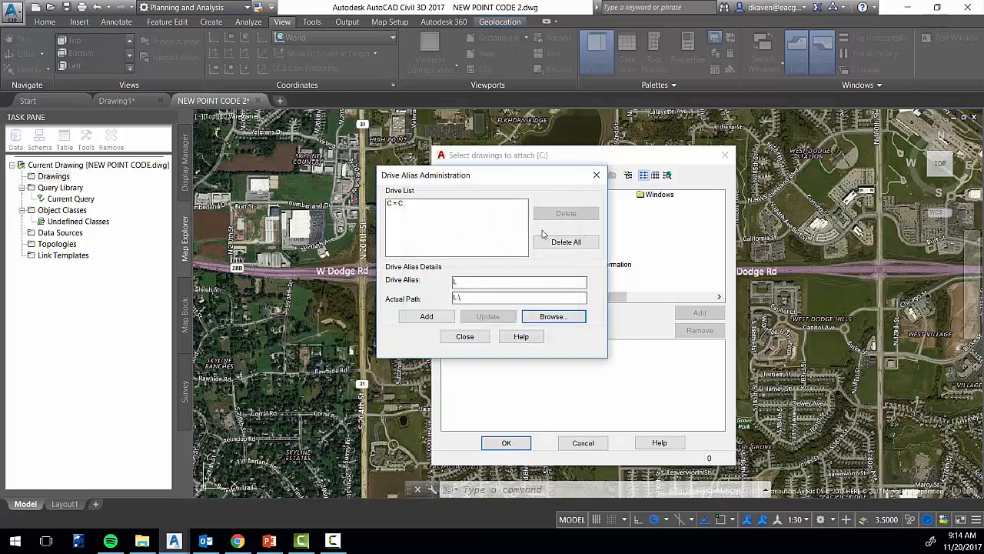
left_click(426, 316)
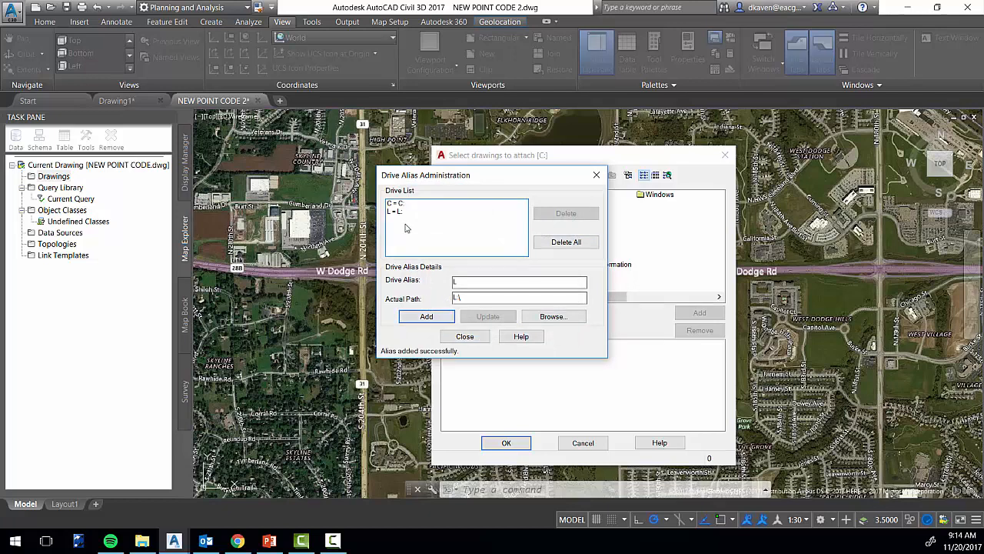
left_click(465, 336)
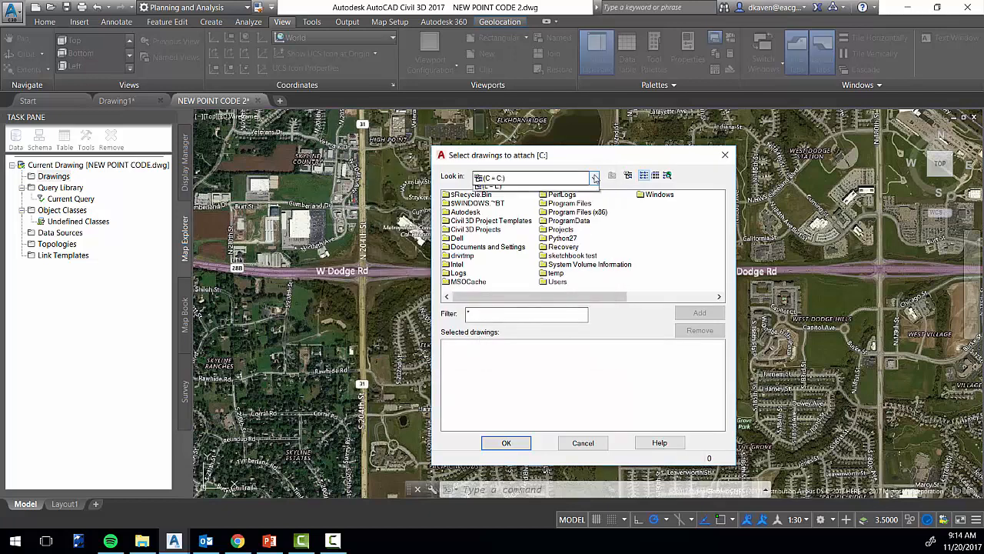
Browse the L drive to the ArcMap Data\AutoCad Maps folder for the source drawings
left_click(594, 177)
left_click(484, 201)
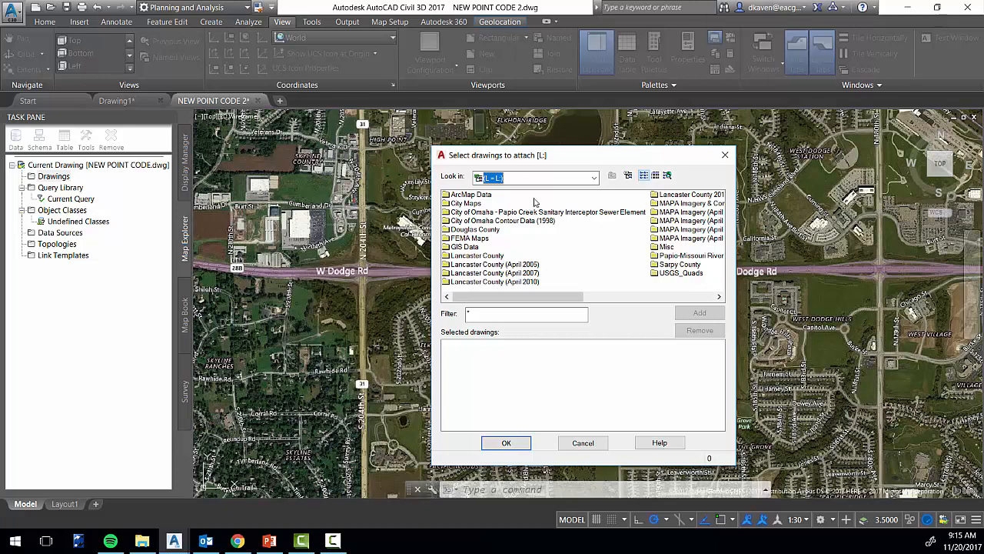
left_click(485, 196)
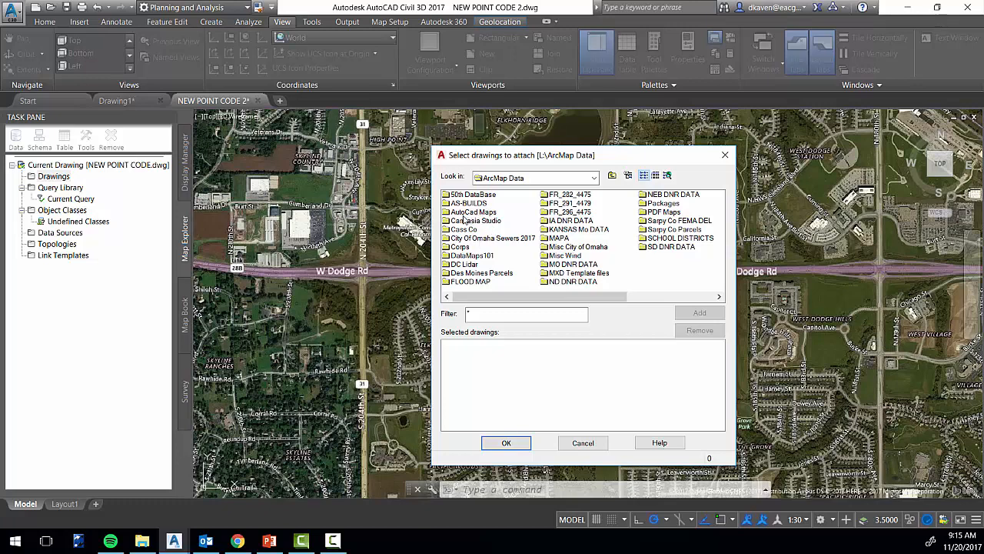
left_click(471, 213)
double_click(474, 213)
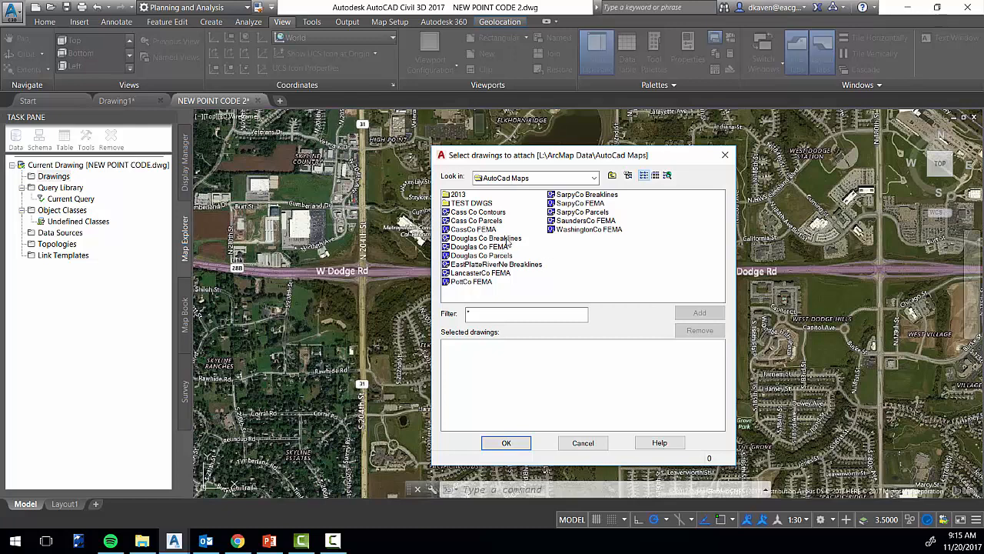
Choose the Douglas Co FEMA drawing and attach it to the current drawing
left_click(507, 238)
left_click(504, 247)
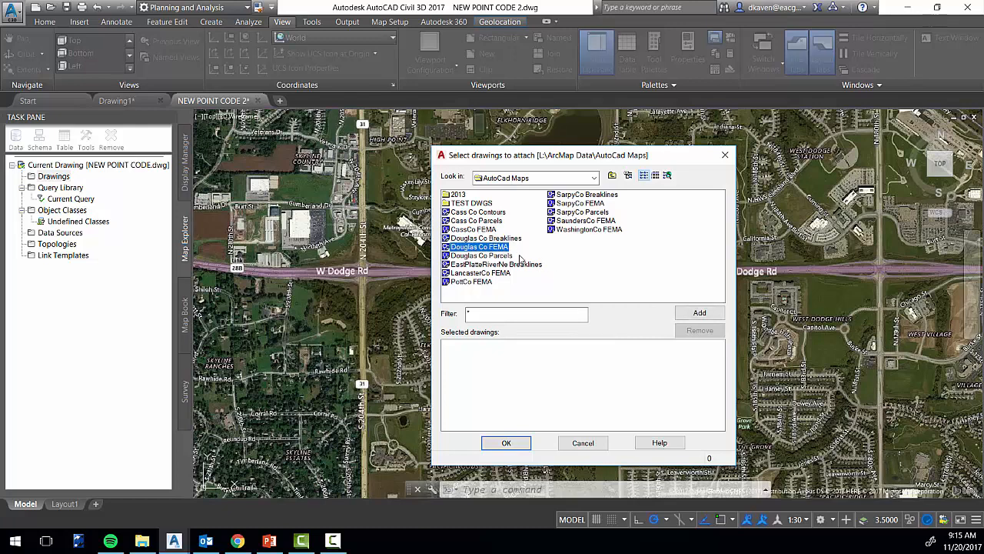
left_click(503, 256)
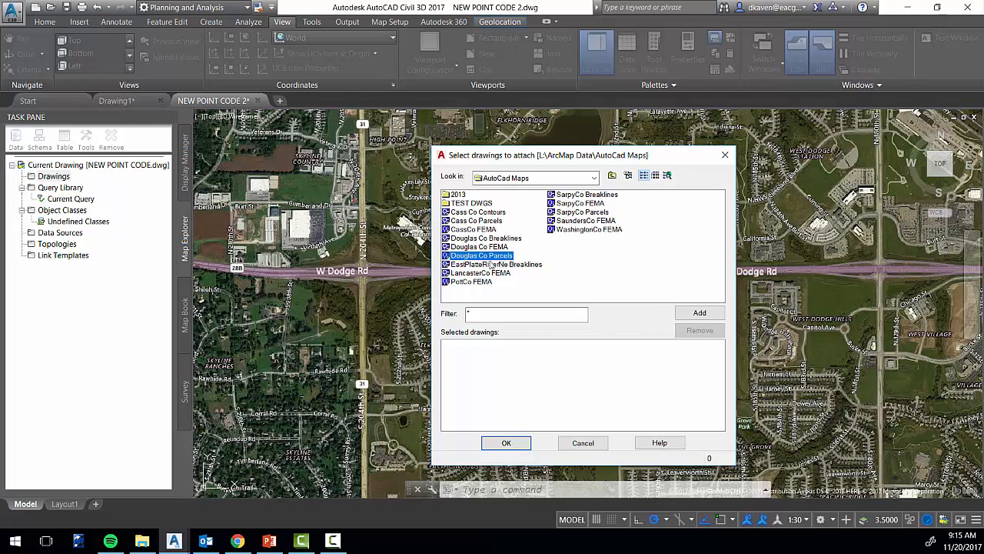
key("Up")
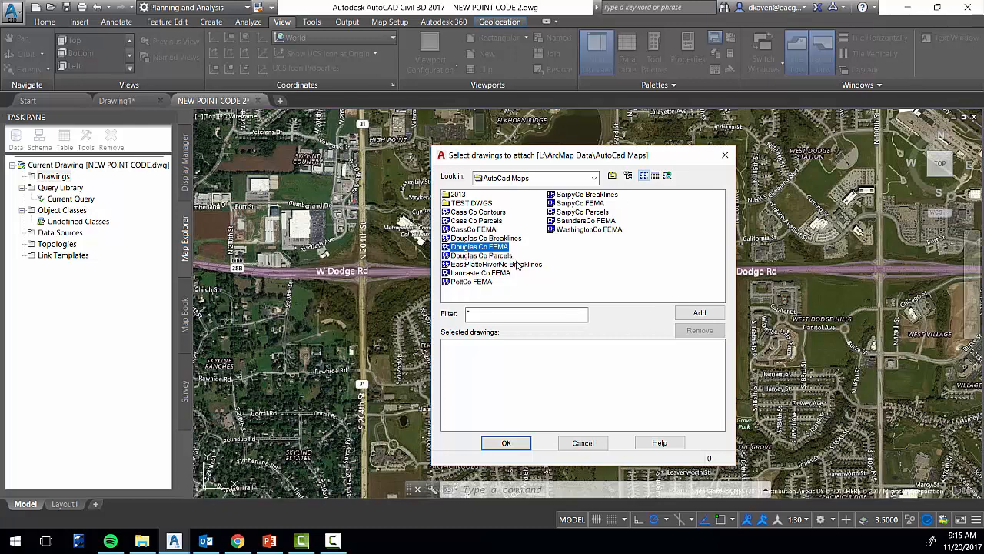
left_click(708, 313)
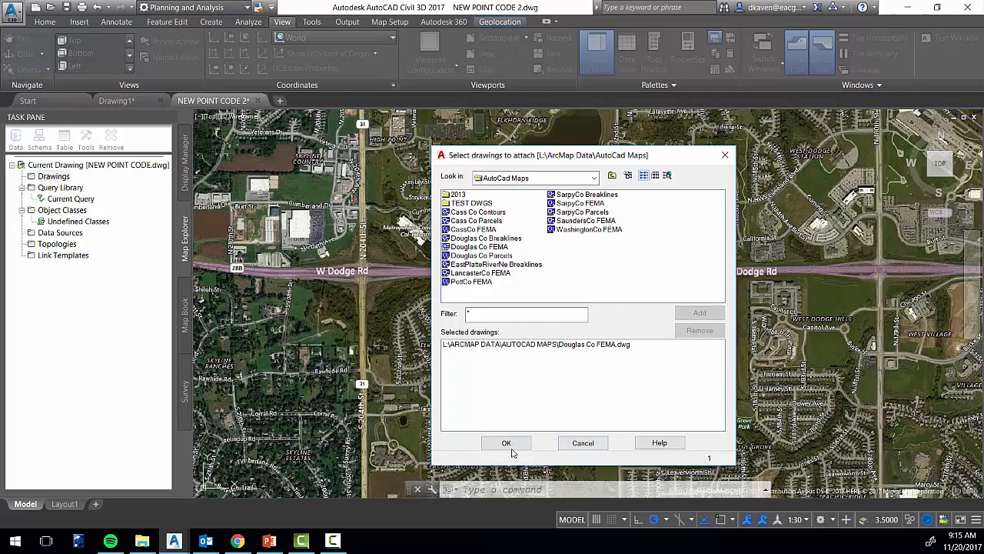
left_click(486, 443)
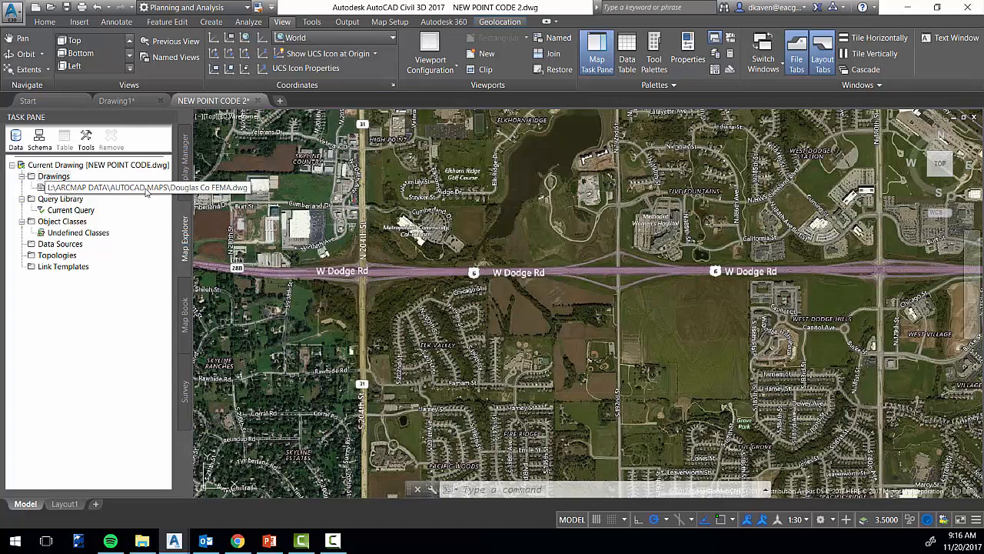
Add a new category named FEMA to the Query Library
right_click(73, 212)
left_click(51, 199)
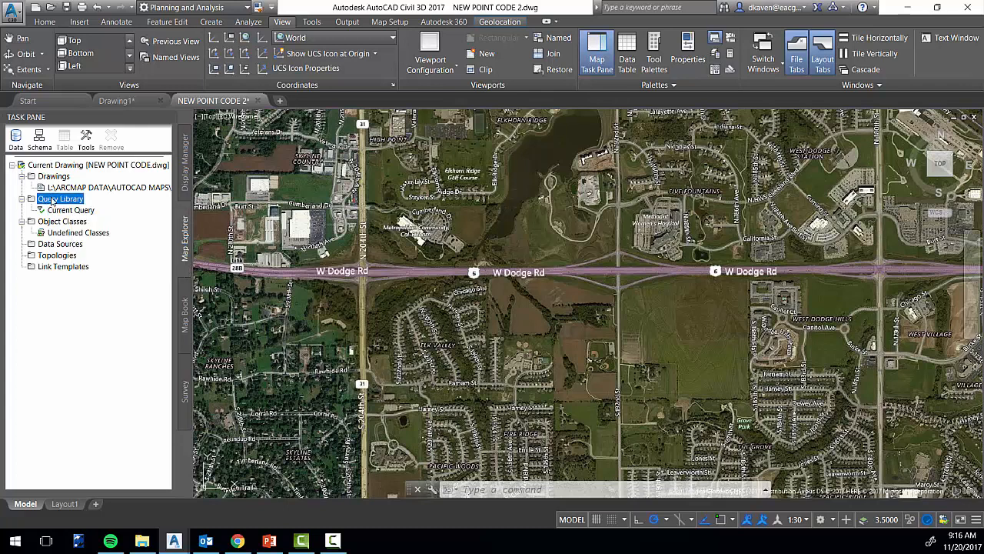
right_click(51, 199)
left_click(116, 299)
right_click(74, 201)
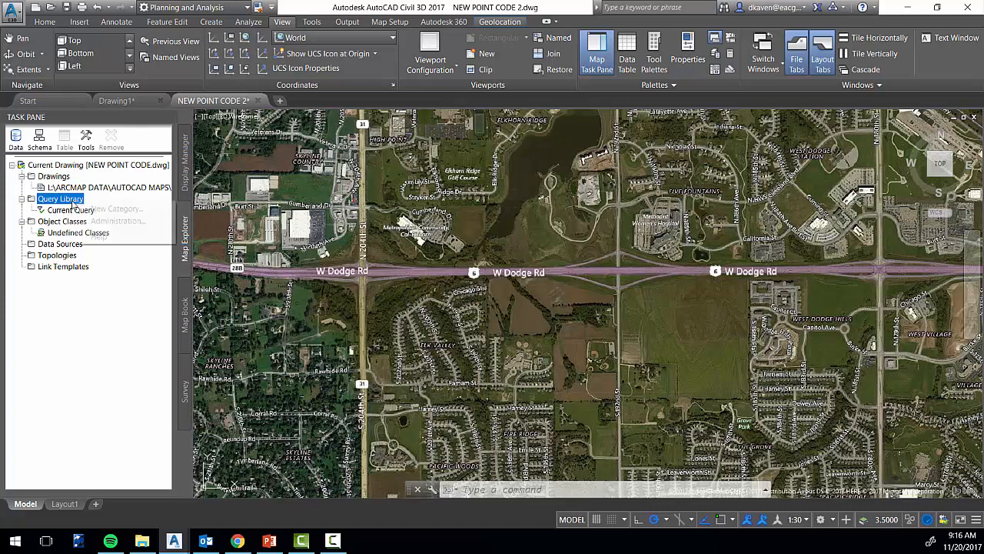
left_click(144, 209)
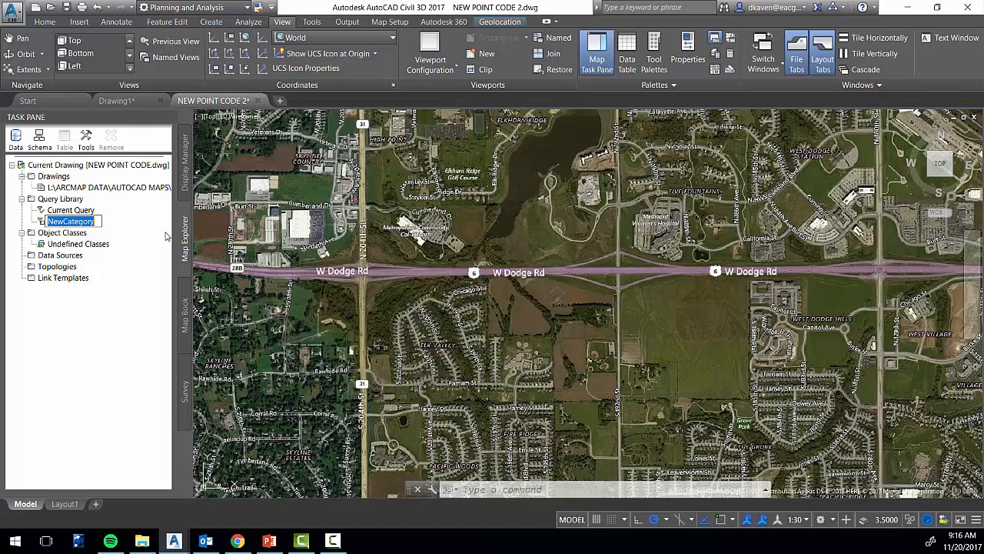
type("FEMA")
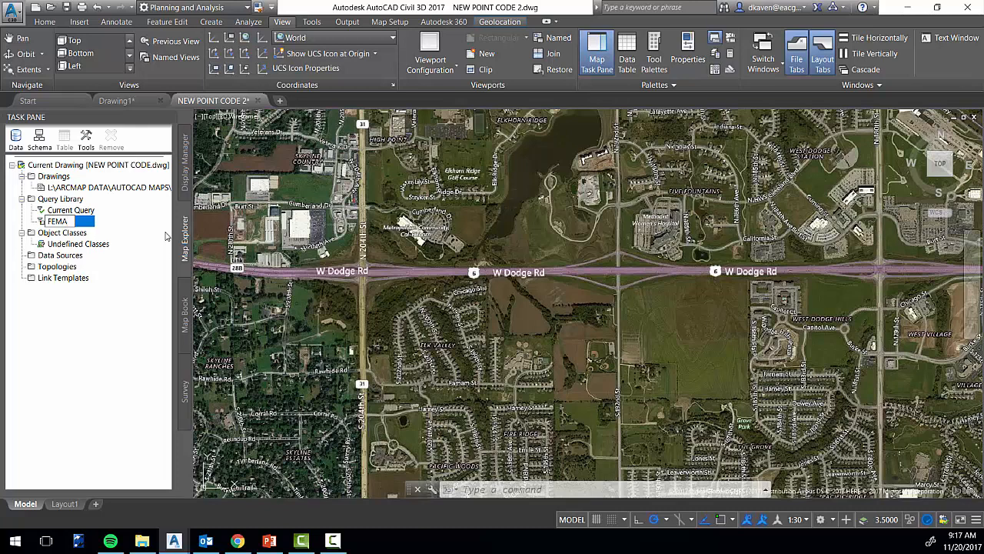
key("Return")
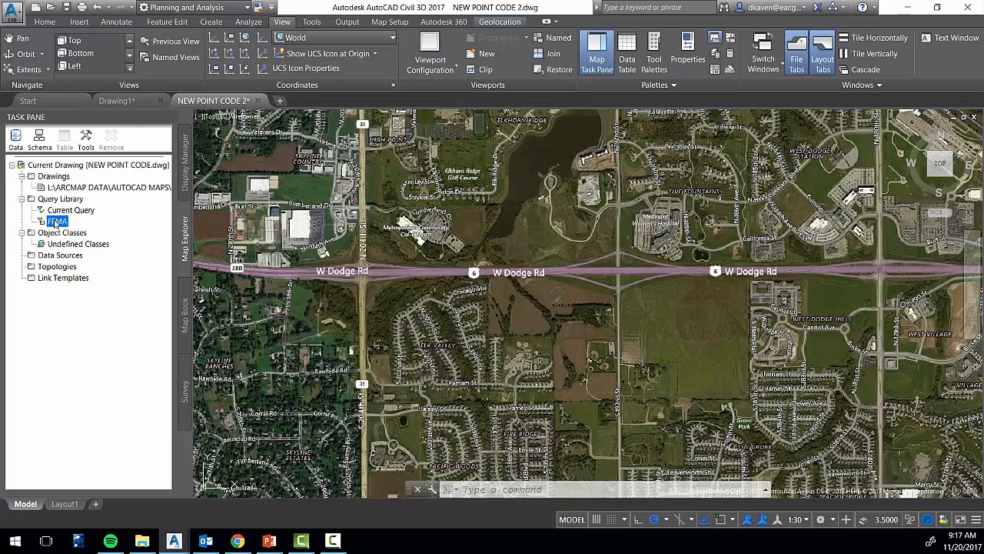
Define a query from the FEMA category with a crossing-window location condition spanning both sides of W Dodge Rd, east of 204th St
right_click(56, 223)
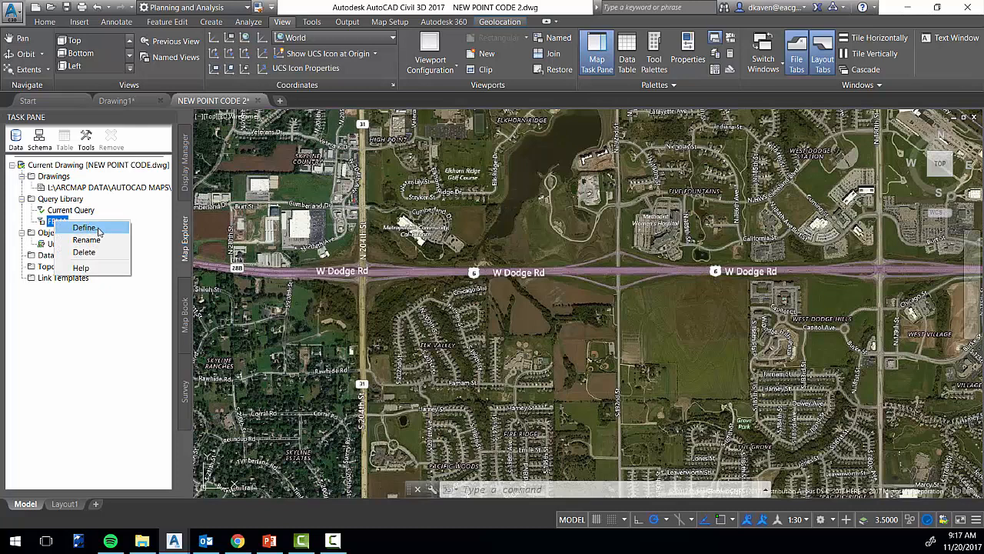
left_click(84, 228)
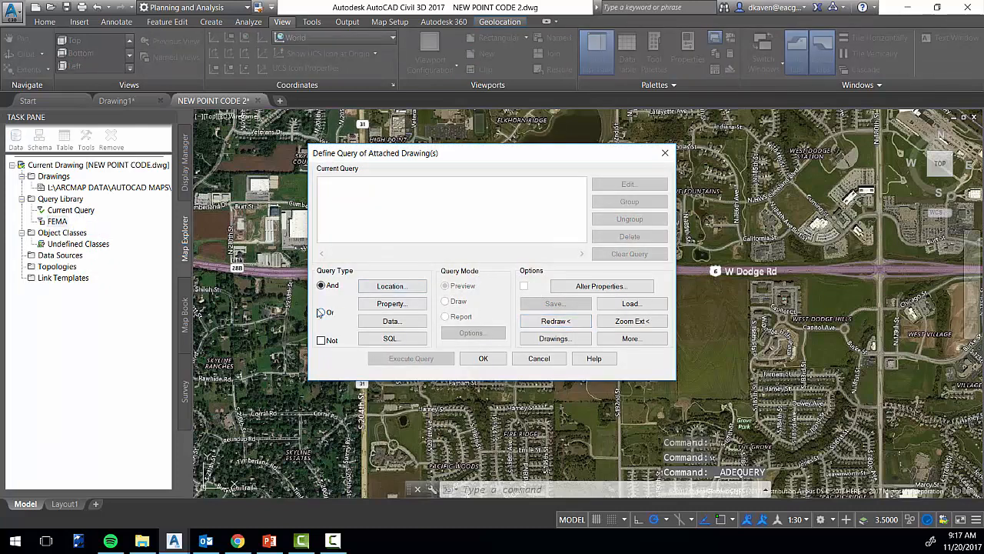
left_click(394, 285)
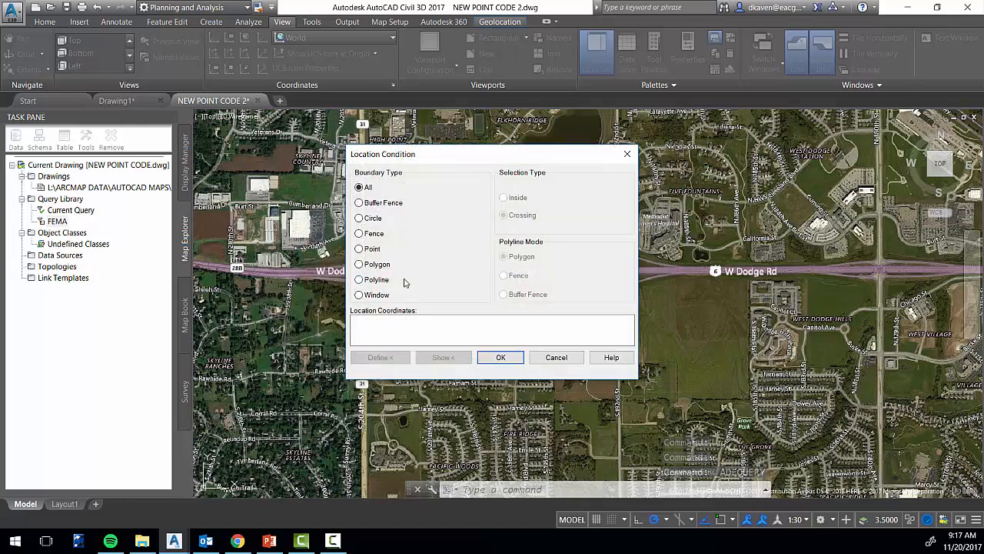
left_click(359, 295)
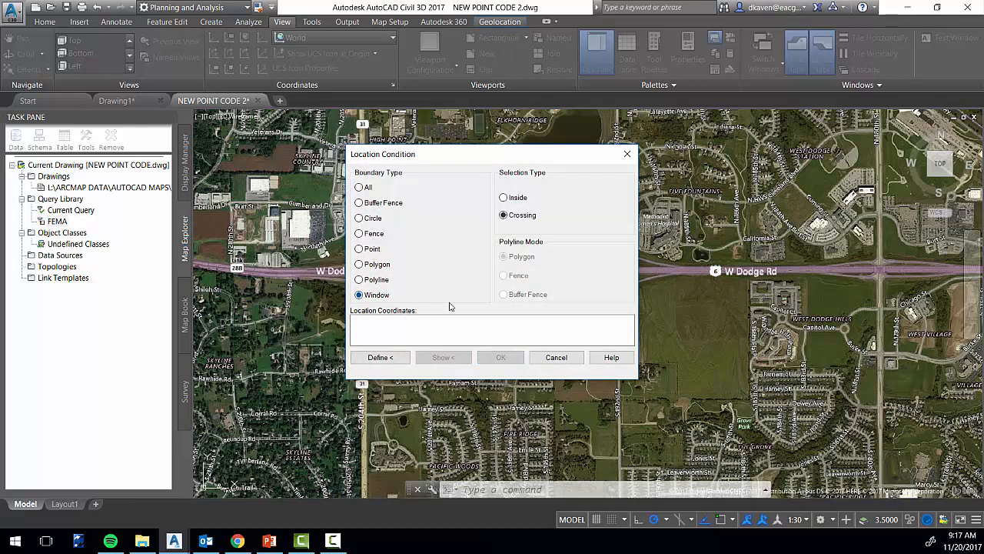
left_click(380, 358)
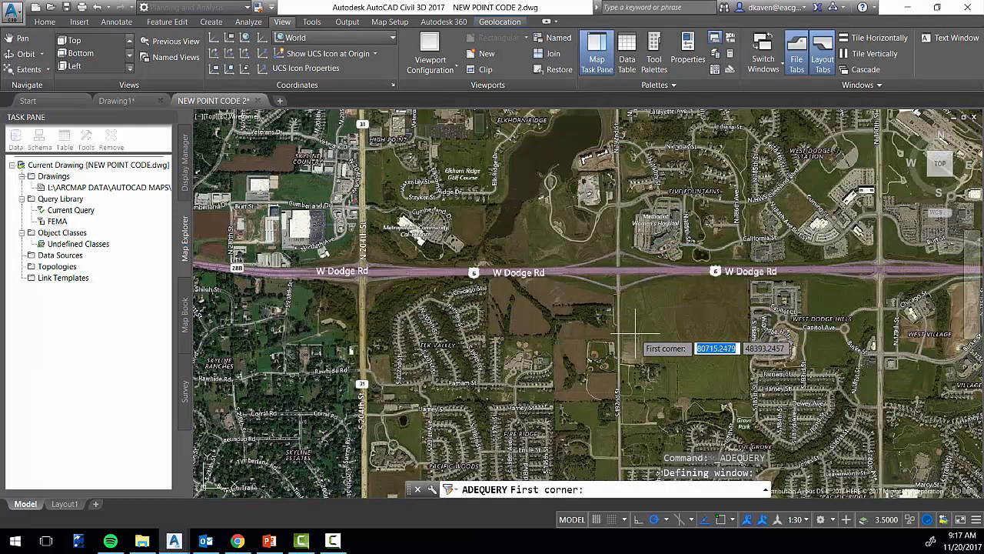
scroll(538, 248, "down", 2)
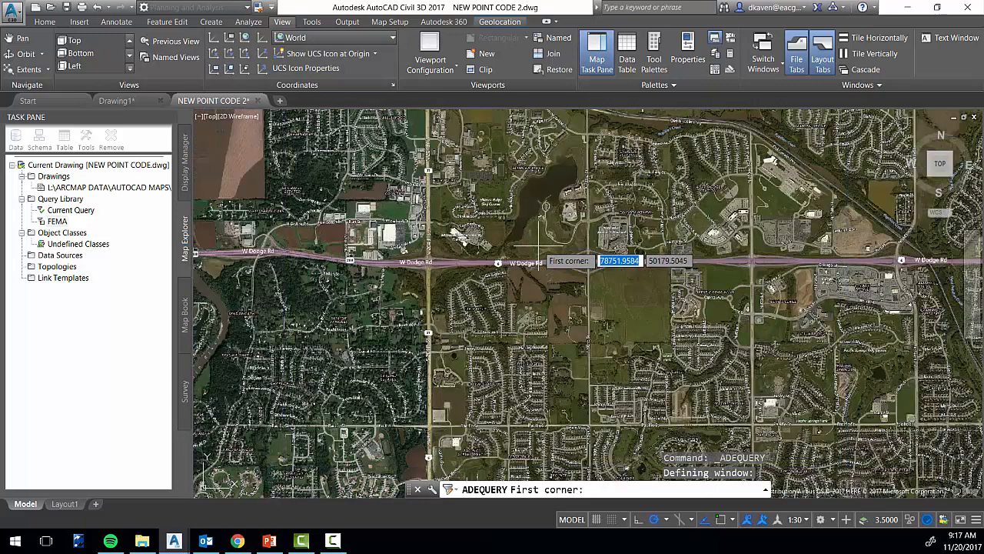
left_click(466, 127)
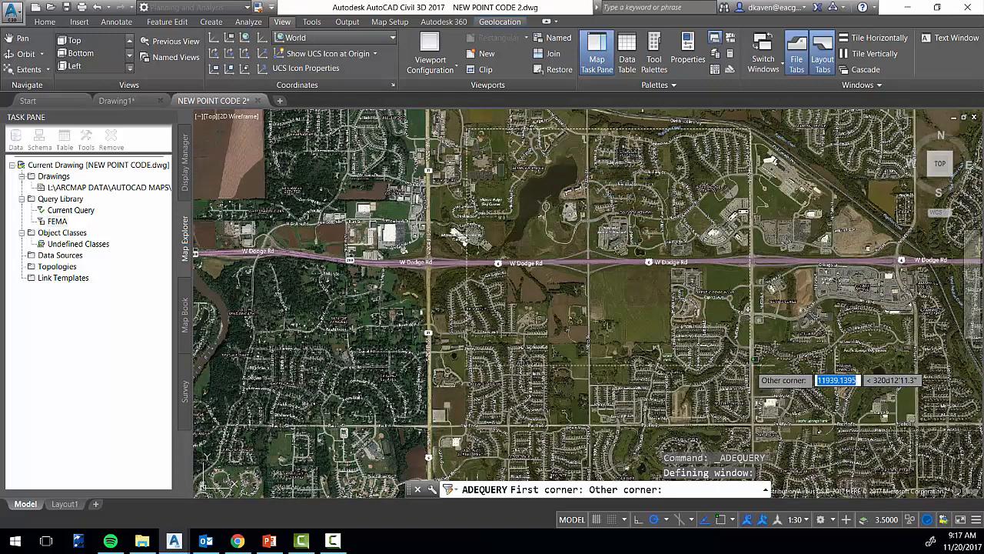
left_click(743, 371)
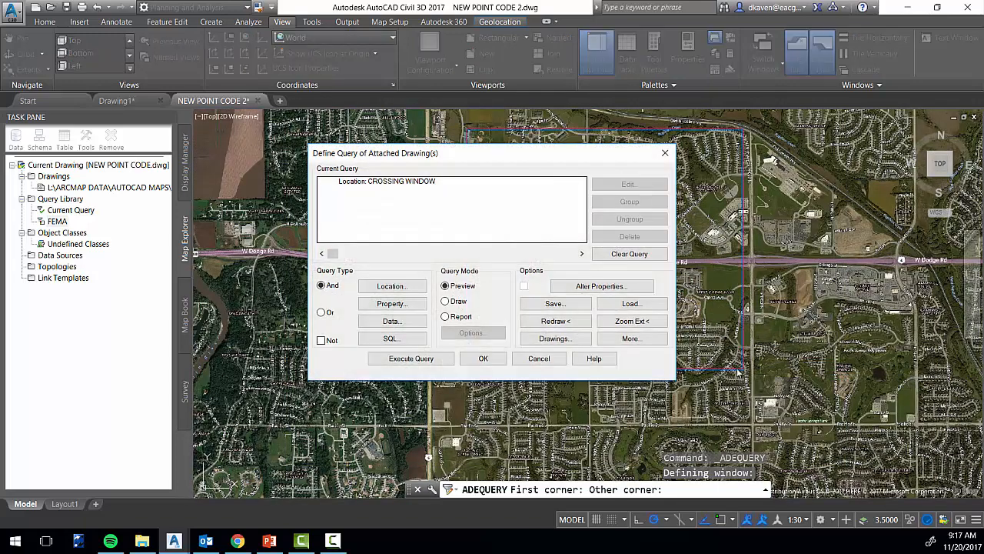
Execute the query in Draw mode and inspect the imported FEMA linework along Papillion Creek
left_click(449, 302)
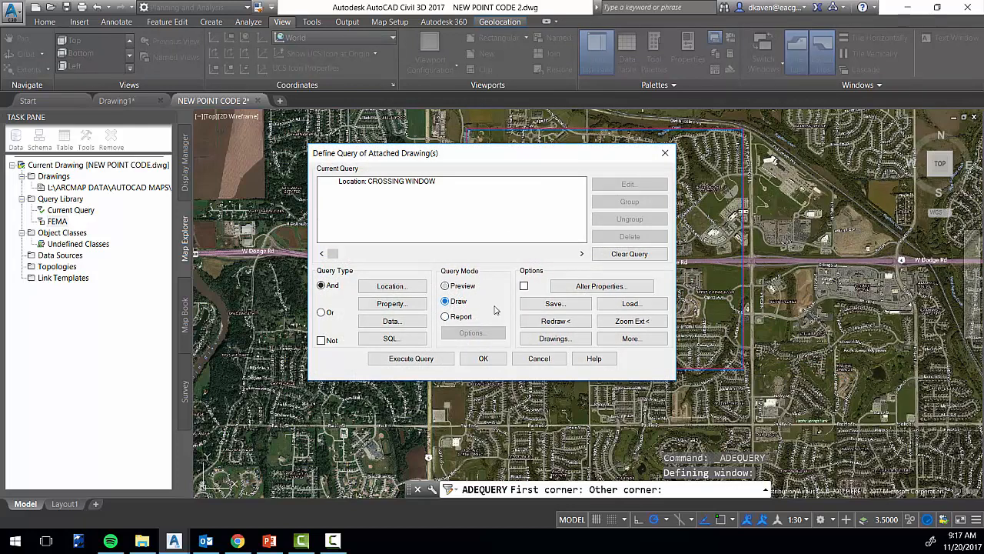
left_click(414, 359)
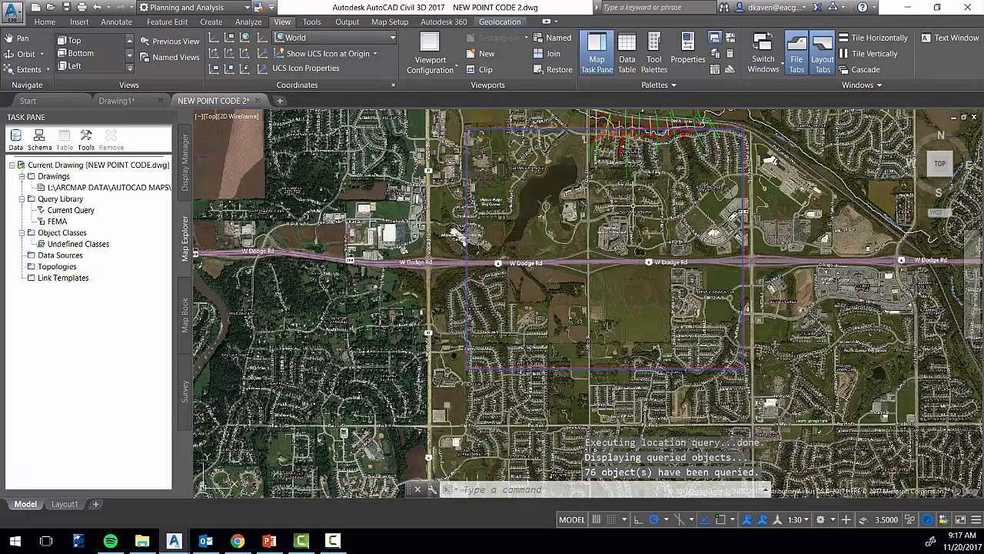
middle_click_drag(686, 153, 681, 228)
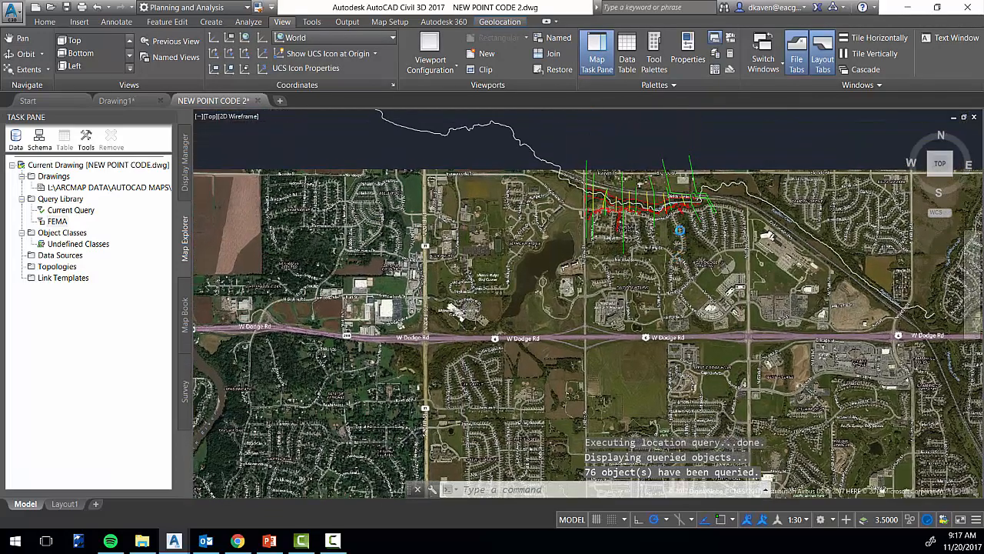
scroll(677, 179, "up", 4)
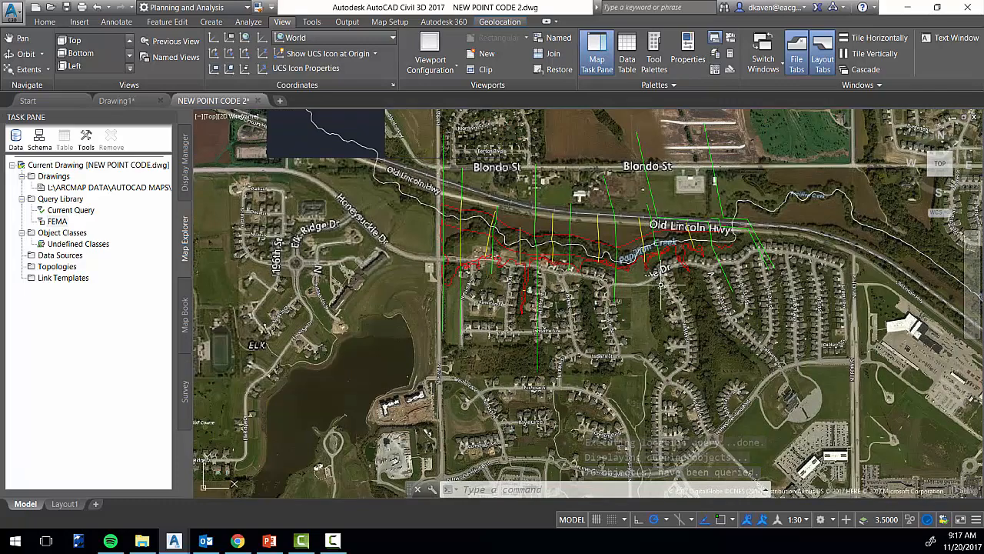
scroll(617, 273, "up", 3)
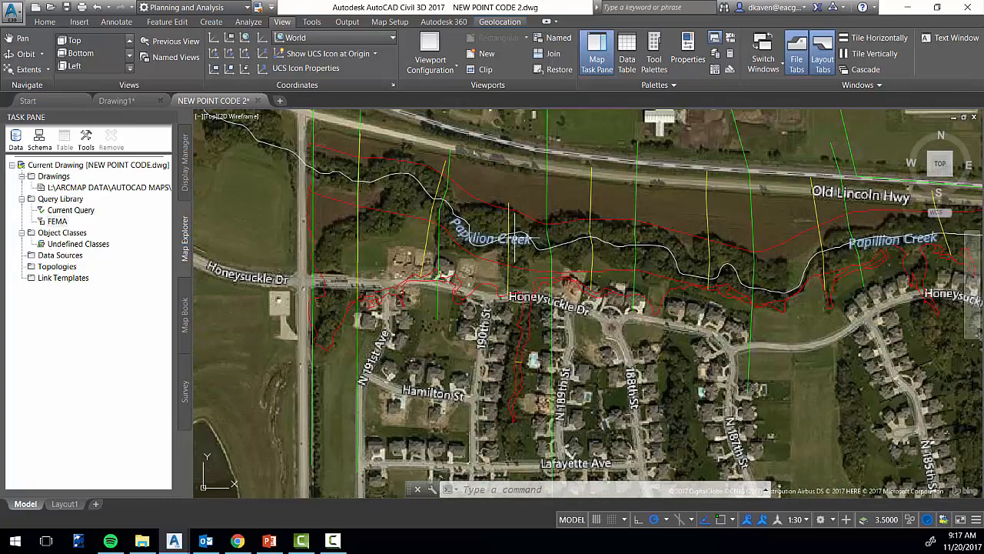
scroll(618, 273, "down", 7)
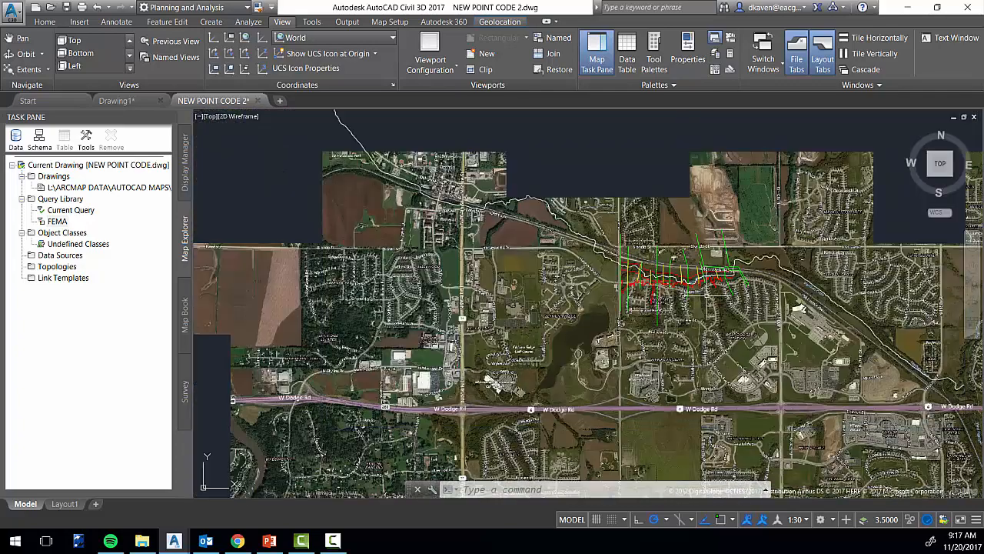
scroll(710, 295, "down", 2)
middle_click_drag(720, 341, 695, 261)
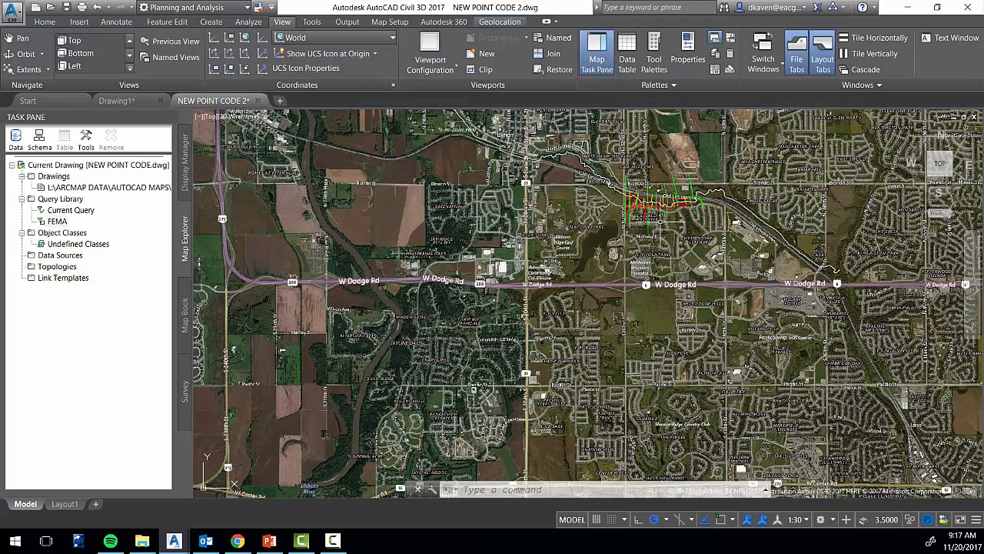
scroll(672, 221, "up", 2)
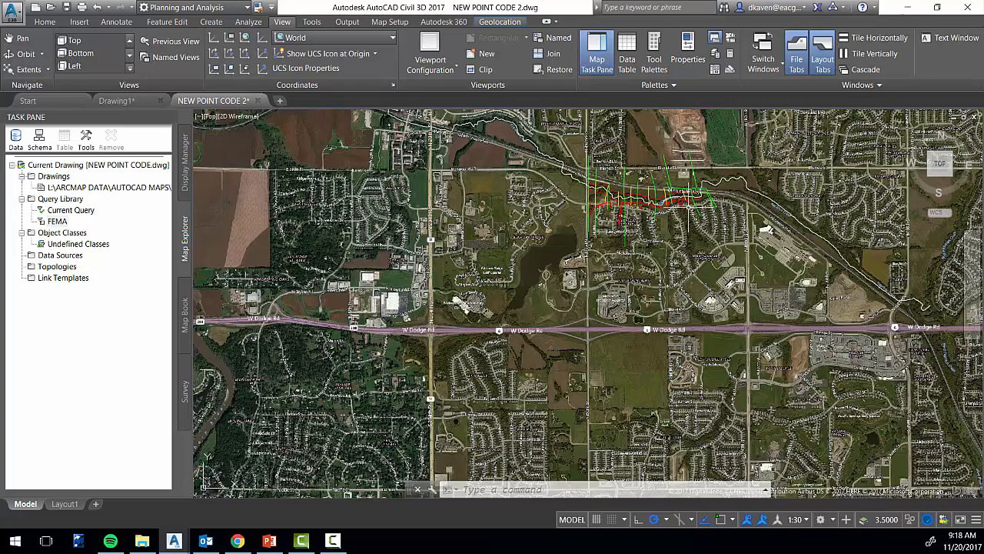
middle_click_drag(689, 214, 659, 266)
scroll(615, 254, "down", 3)
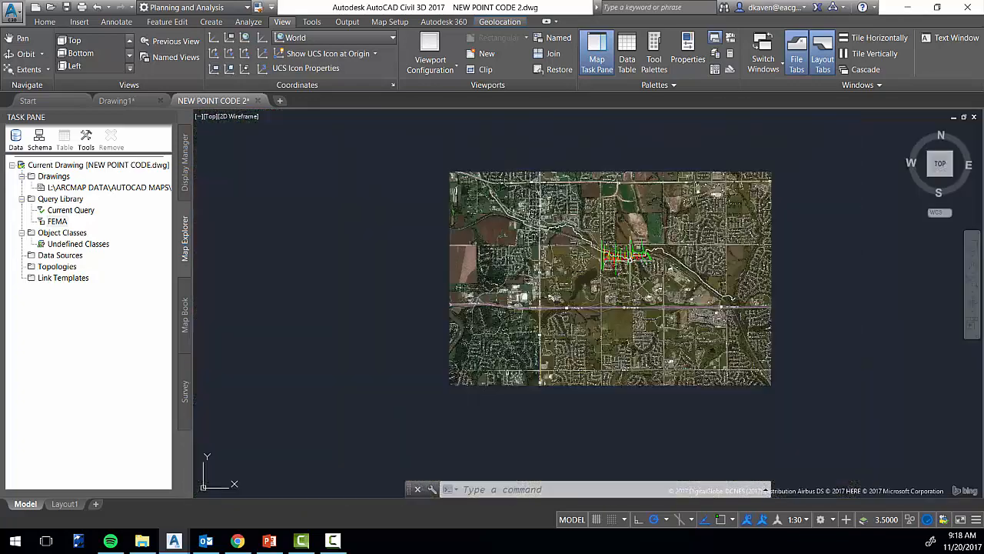
scroll(596, 255, "up", 2)
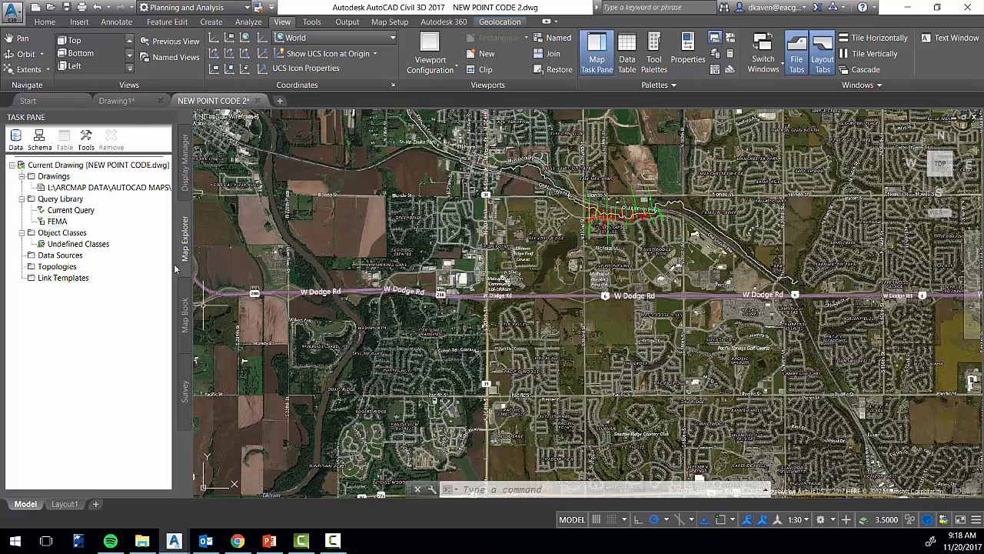
Attach the Douglas Co Parcels drawing from the AUTOCAD MAPS folder and widen the Task Pane to reveal the attached drawings' paths
right_click(46, 177)
left_click(90, 183)
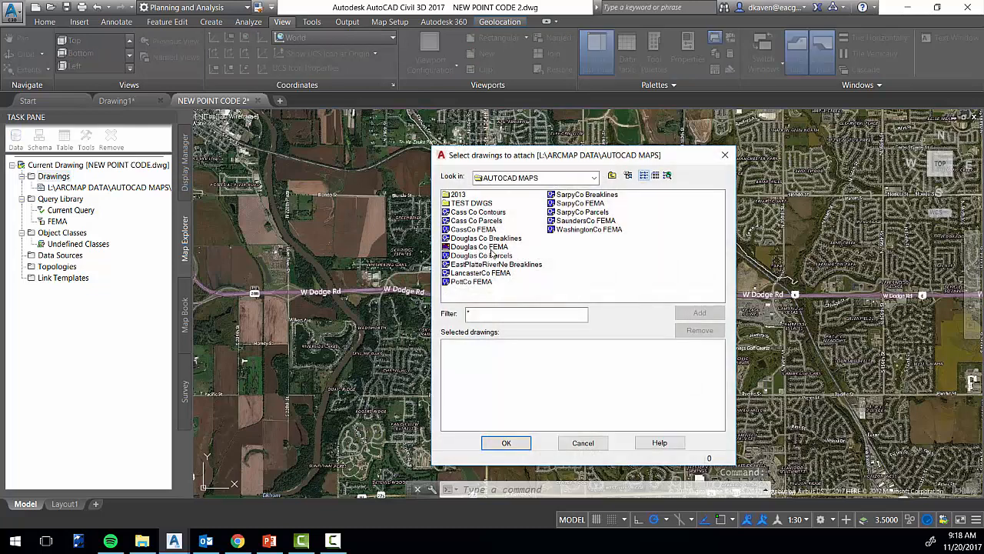
left_click(498, 259)
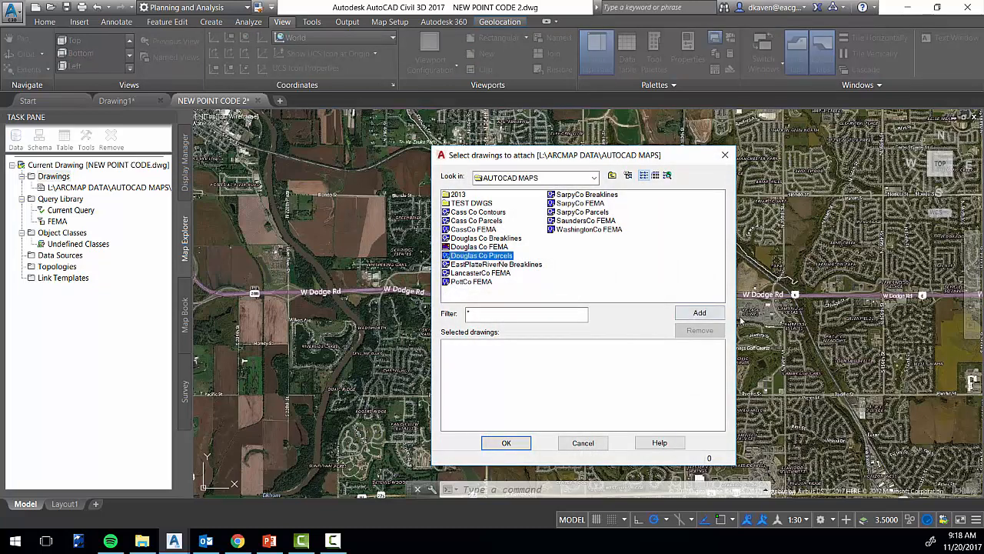
left_click(701, 313)
left_click(507, 443)
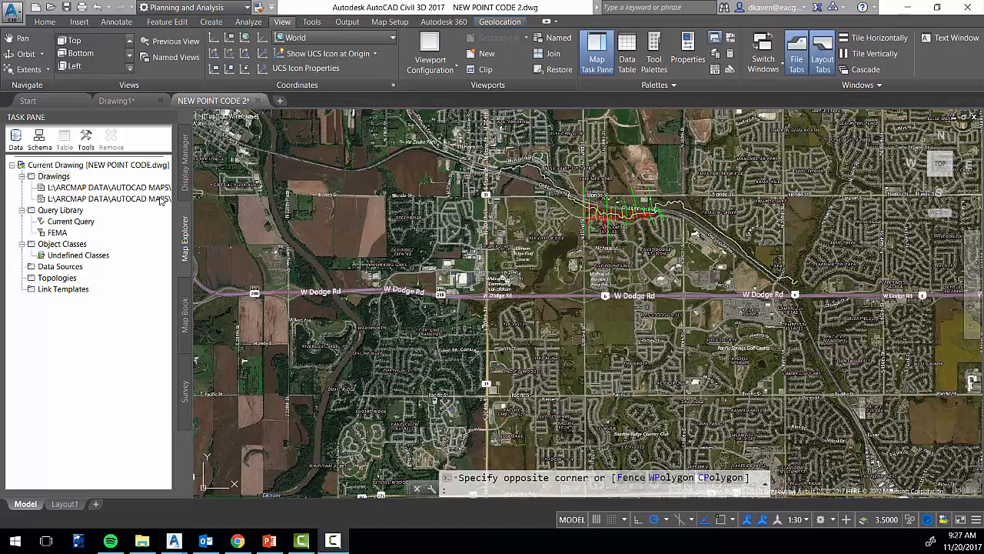
left_click(158, 199)
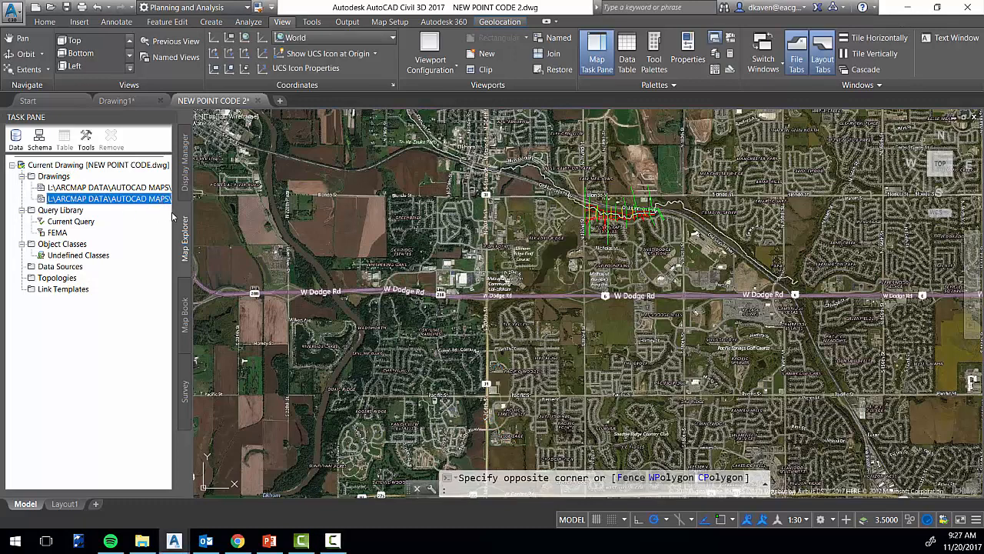
left_click_drag(192, 212, 238, 213)
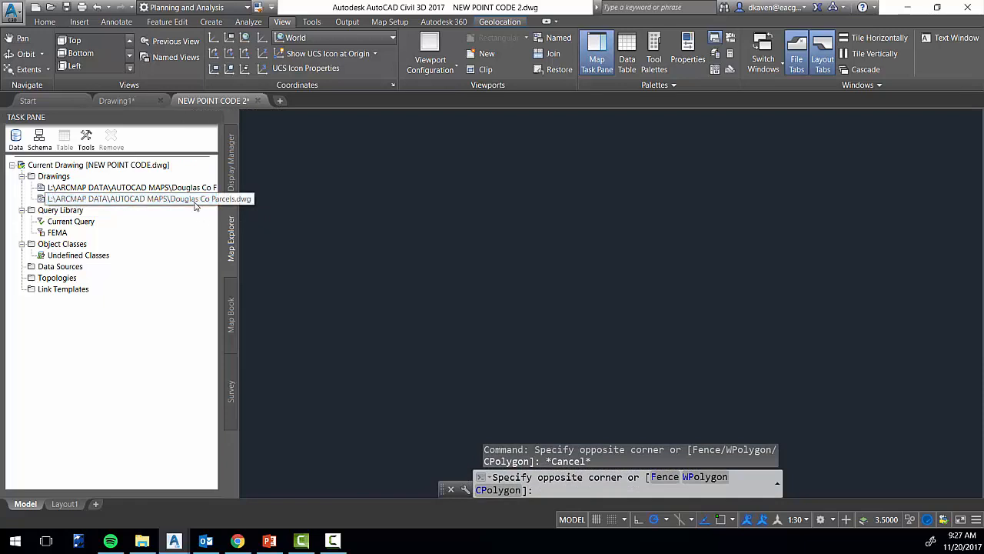
Add a new category named PARCELS to the Query Library
left_click(67, 212)
right_click(67, 212)
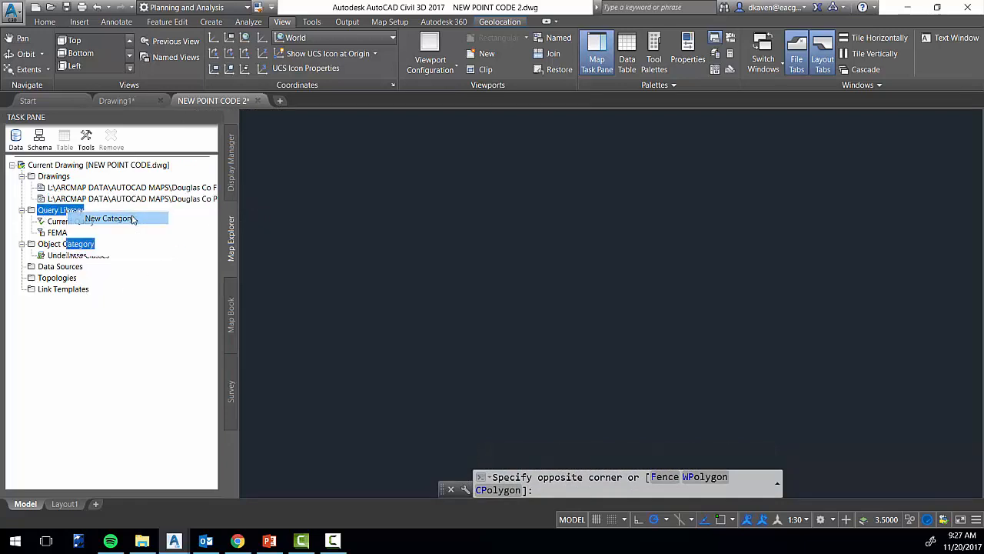
left_click(85, 218)
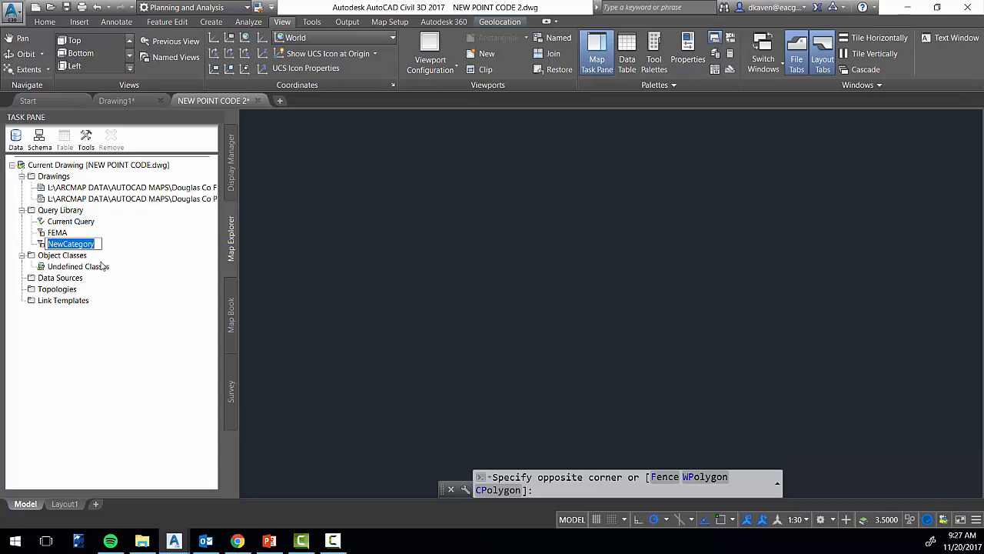
type("PARCELS")
key("Return")
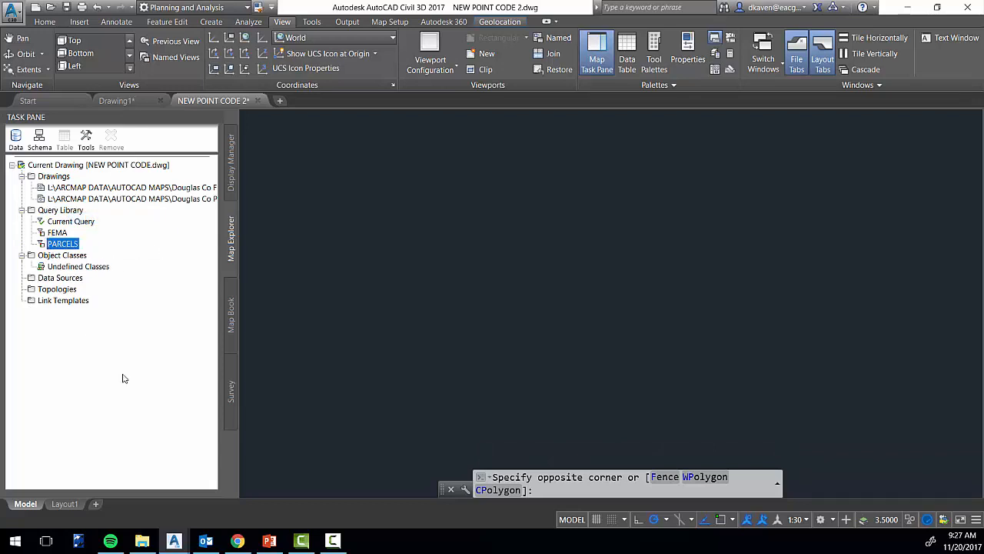
Define a query from the PARCELS category with a crossing-window location condition and execute it in Draw mode
right_click(69, 244)
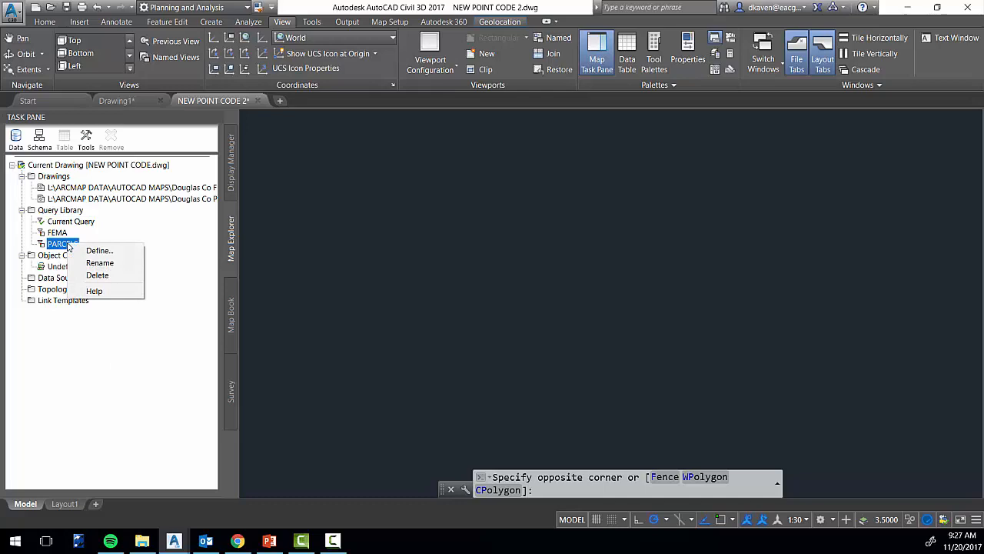
left_click(122, 252)
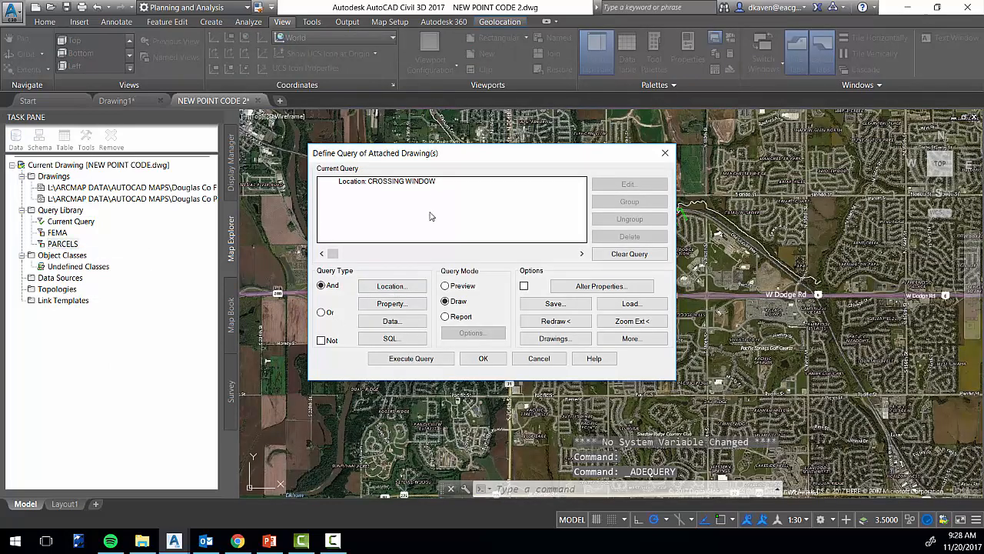
left_click(420, 360)
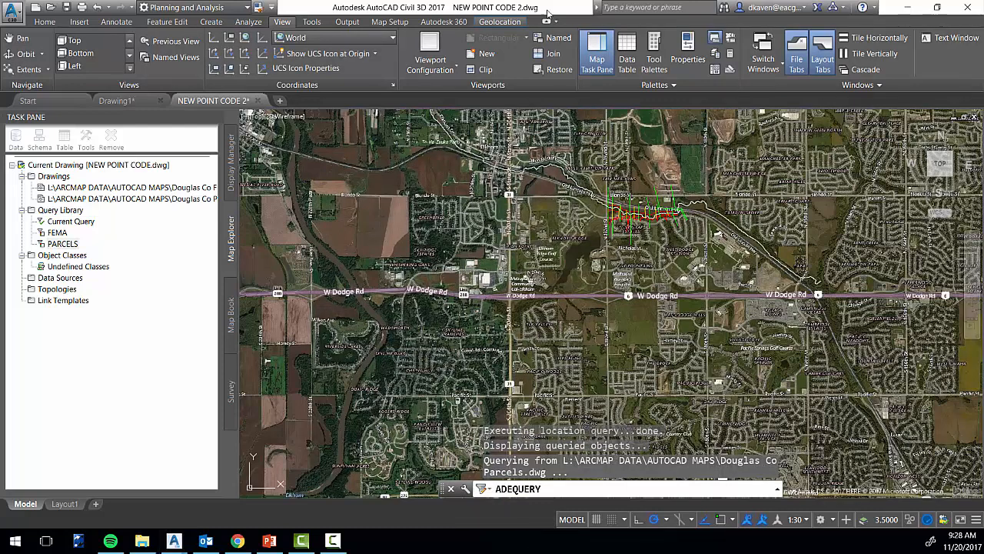
Examine the object data of the parcel polyline at Honeysuckle Dr and N 191st Ave, including its lot number, shape length and shape area
scroll(653, 230, "up", 6)
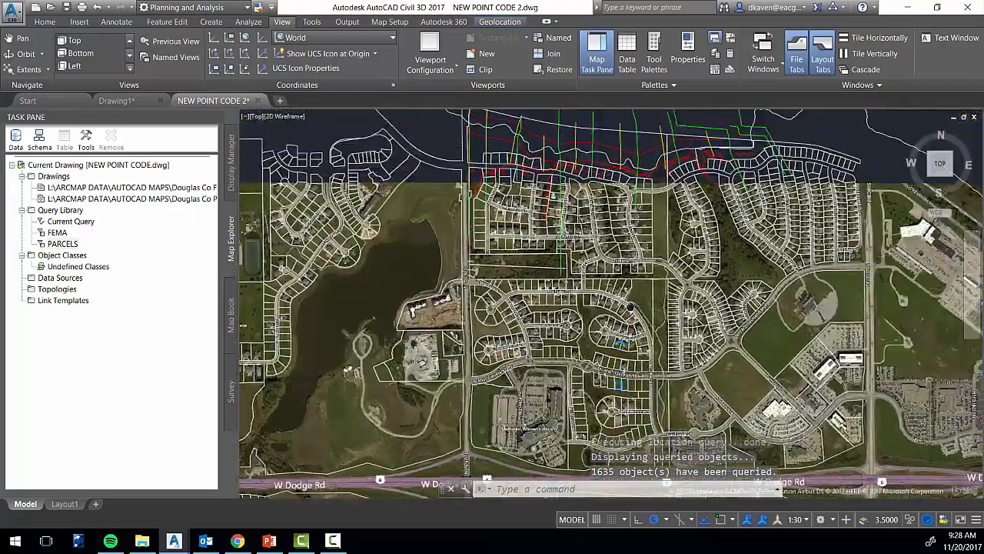
middle_click_drag(597, 206, 587, 294)
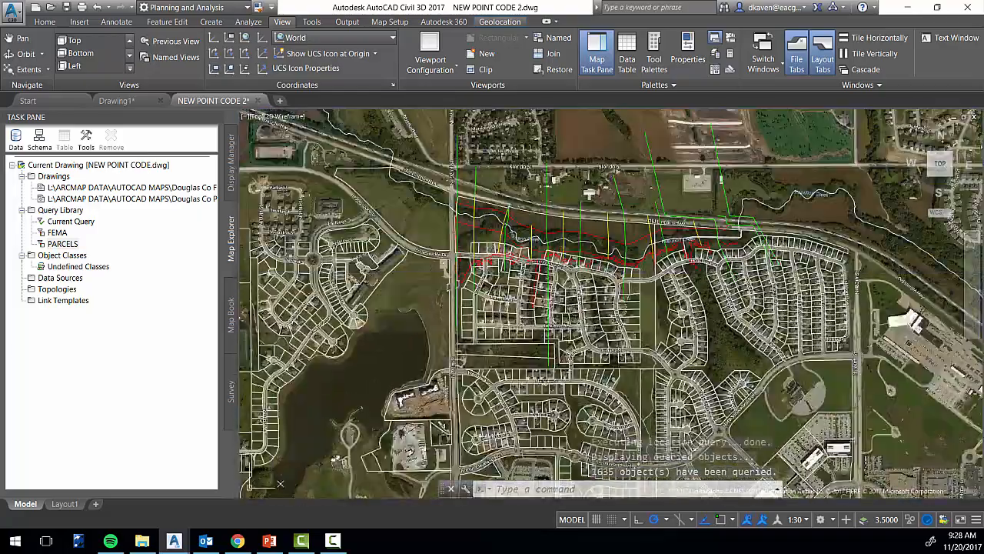
scroll(587, 293, "up", 4)
scroll(560, 298, "down", 4)
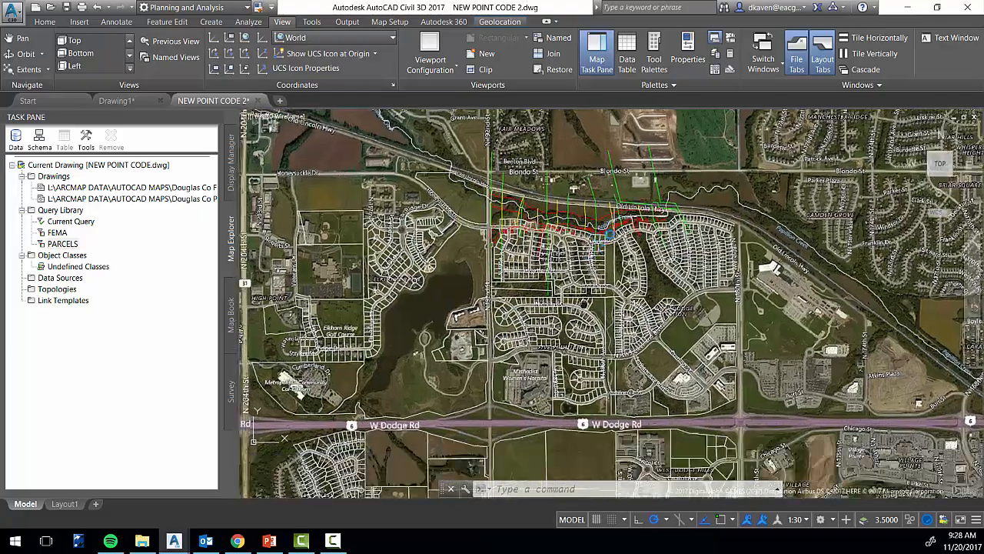
scroll(711, 294, "up", 5)
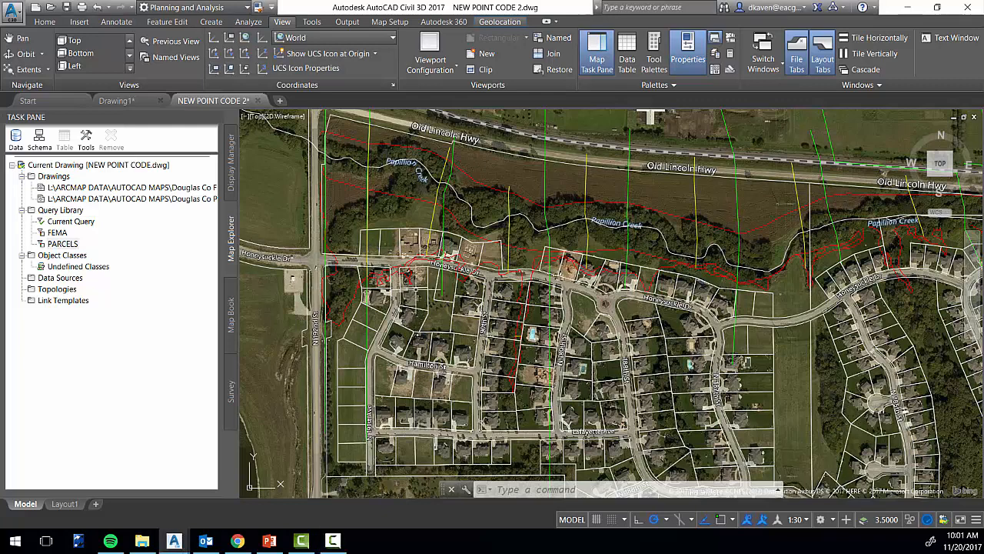
left_click(421, 291)
right_click(422, 293)
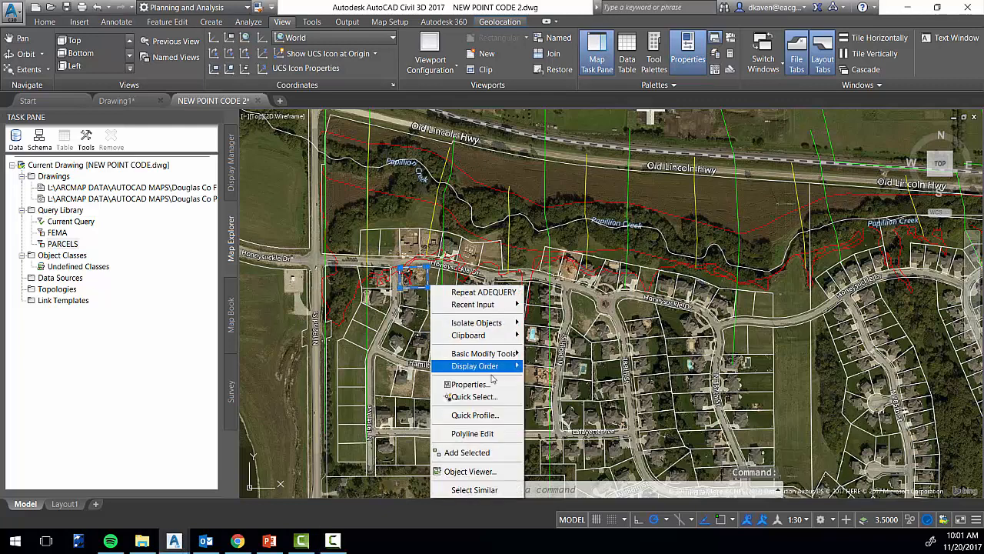
left_click(465, 384)
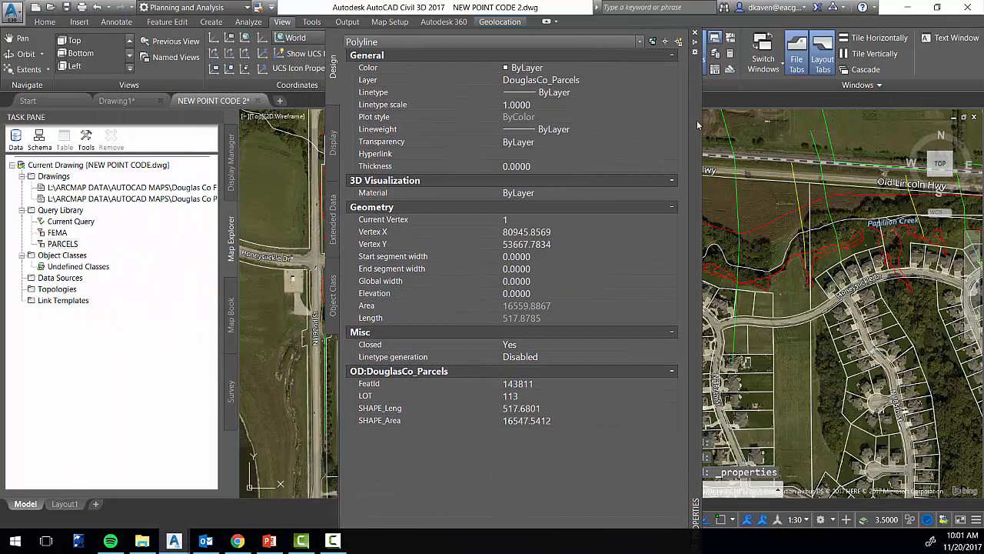
left_click(527, 396)
left_click(548, 421)
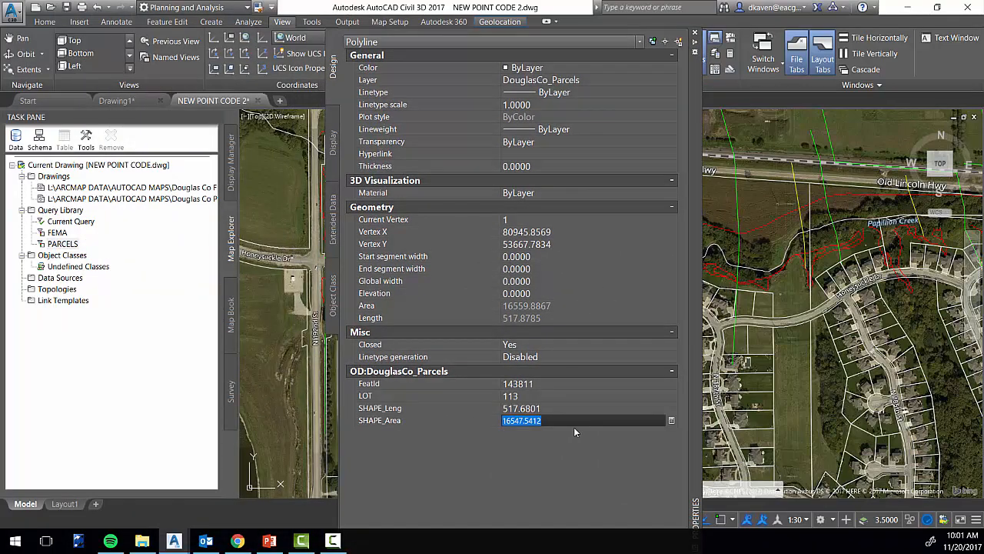
left_click(562, 408)
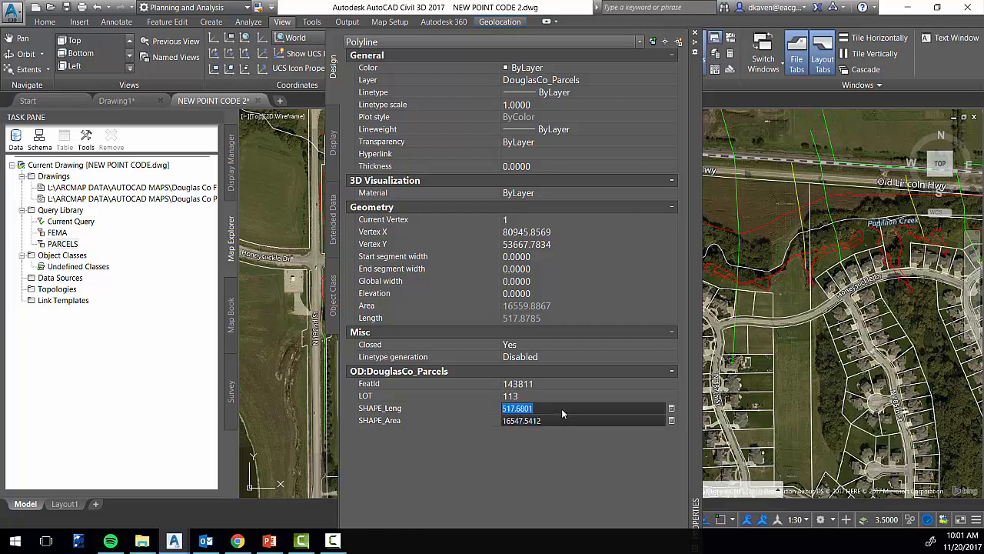
left_click(695, 33)
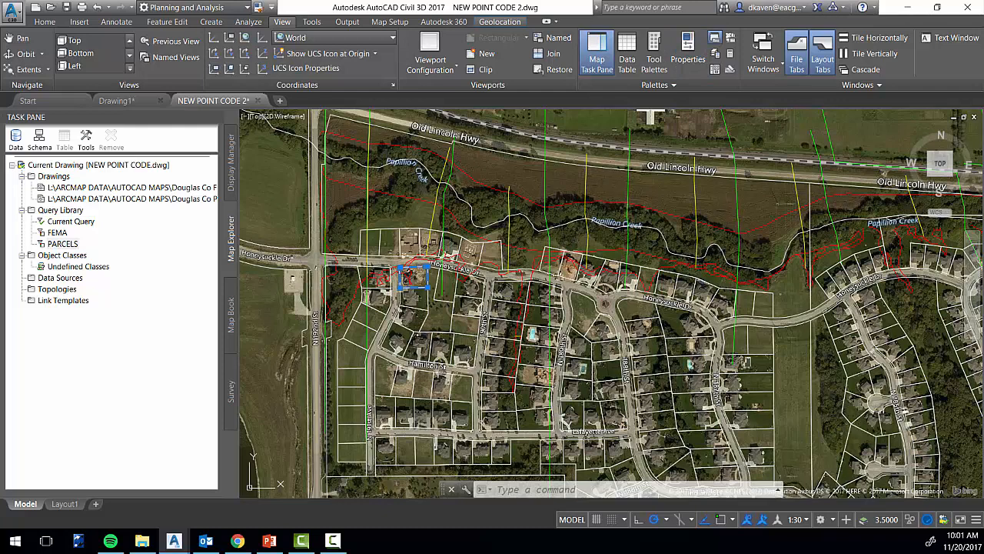
Examine the properties and FEMA object data of the red flood hazard line north of Papillion Creek
left_click(599, 204)
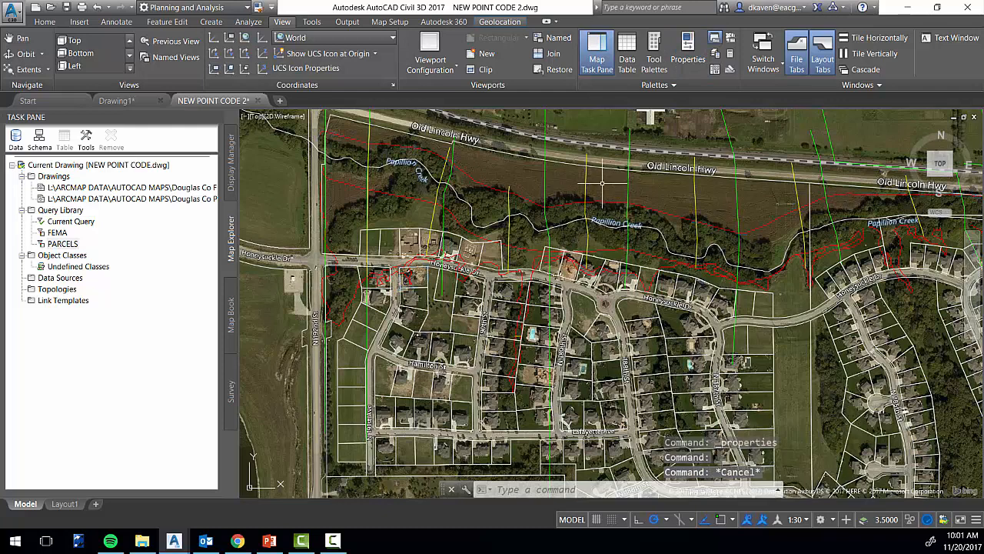
key("Escape")
right_click(649, 211)
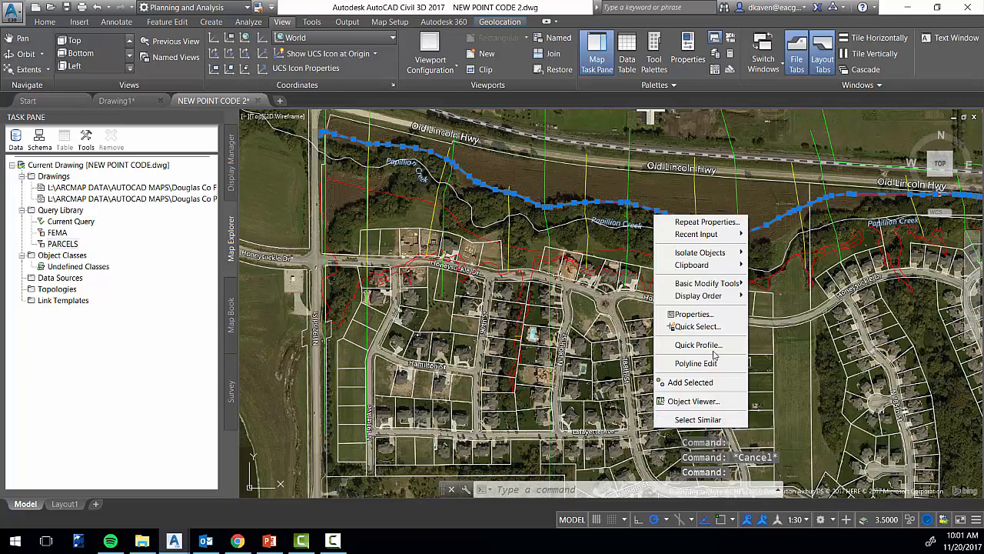
left_click(719, 314)
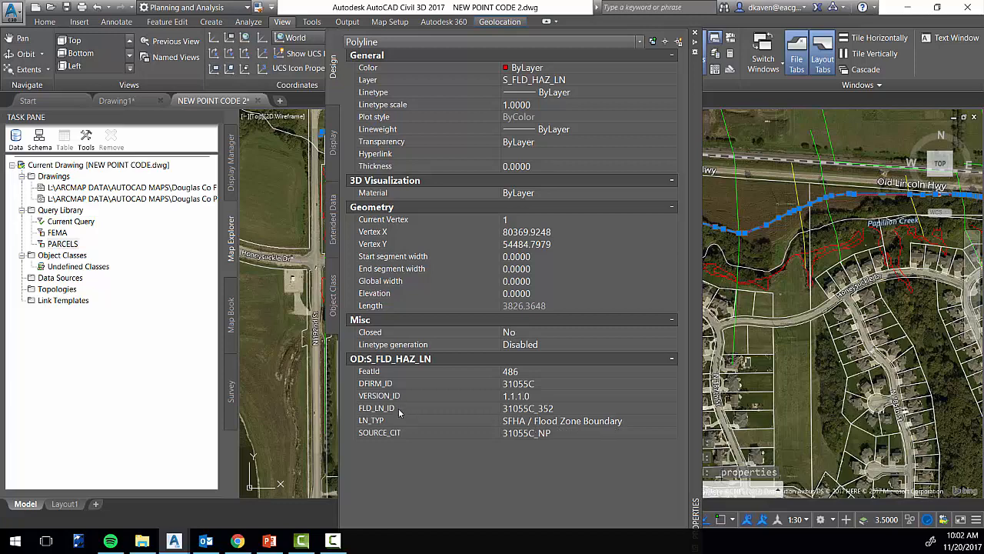
left_click(694, 32)
key("Escape")
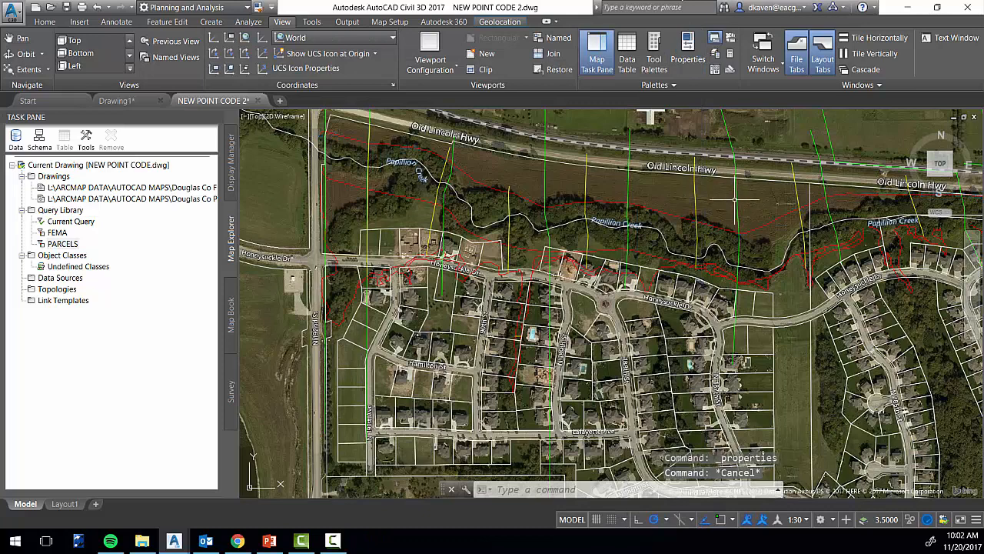
Examine the object data of a yellow base flood elevation line crossing Papillion Creek, including its elevation and vertical datum
left_click(697, 199)
right_click(703, 213)
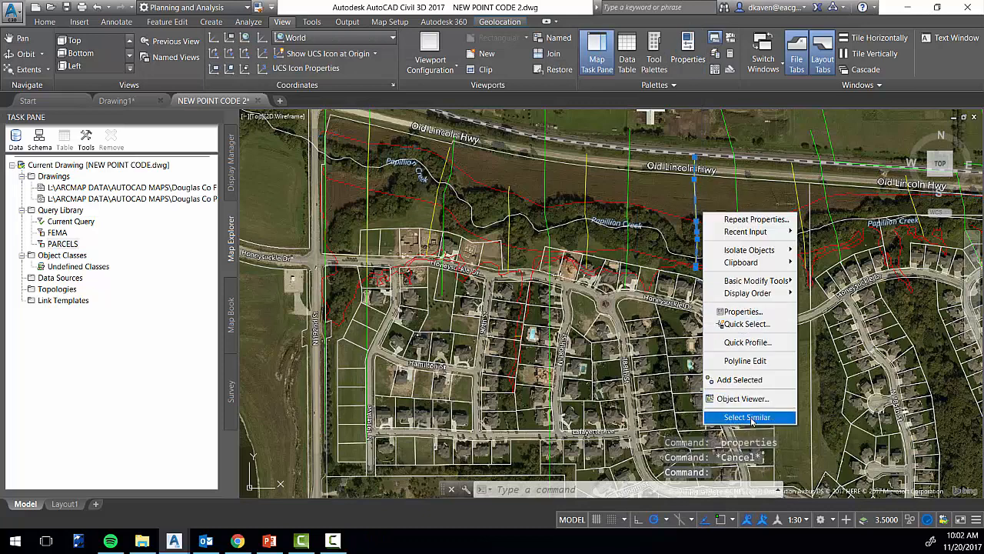
left_click(740, 311)
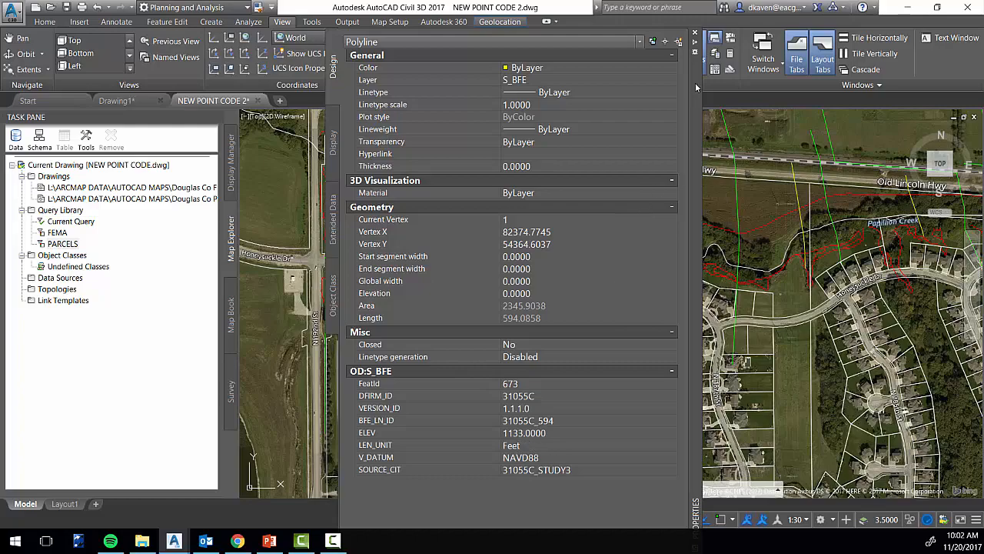
left_click(695, 35)
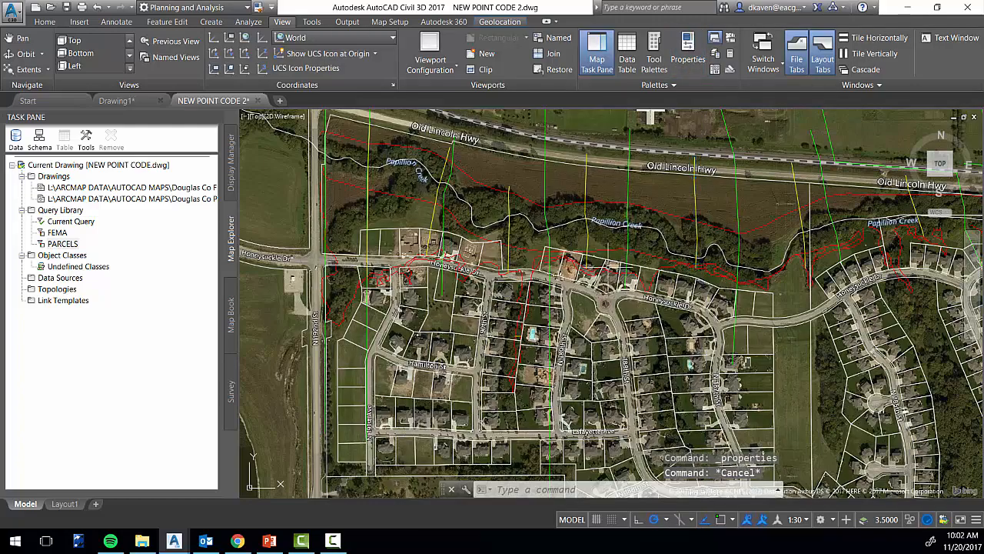
Reselect the corner parcel at Honeysuckle Dr and N 191st Ave and check the LOT entry in its properties
scroll(607, 285, "down", 5)
middle_click_drag(620, 325, 576, 224)
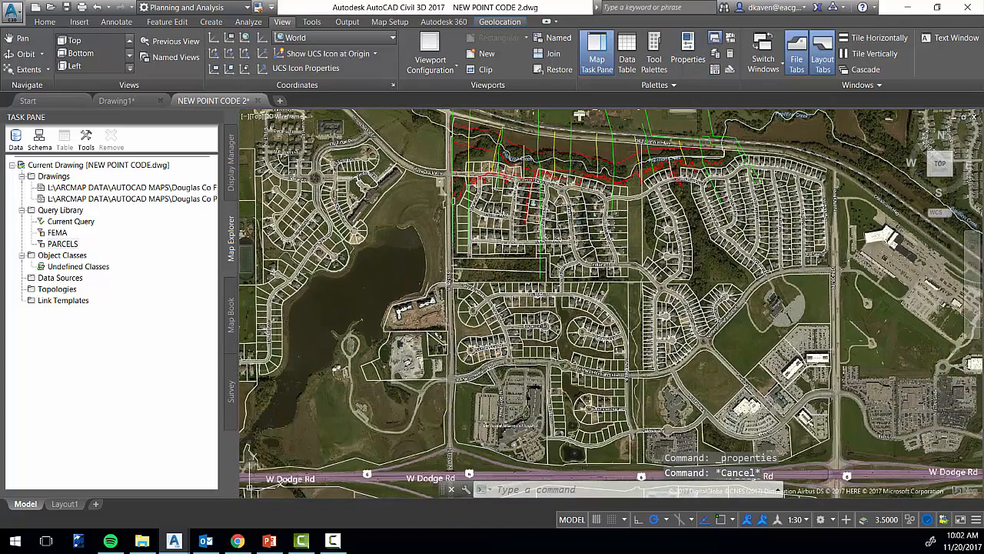
scroll(520, 191, "up", 8)
middle_click_drag(437, 162, 536, 292)
scroll(536, 292, "up", 5)
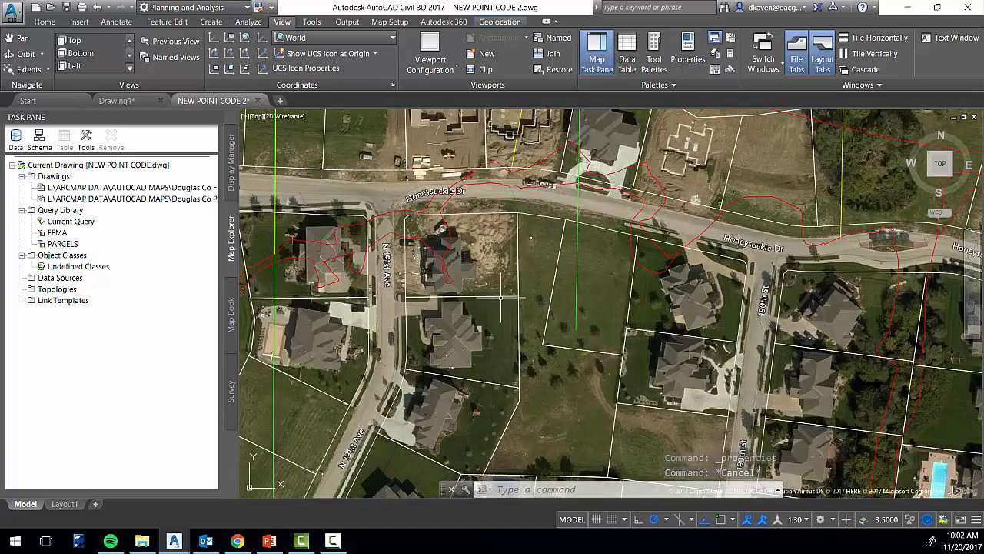
left_click(500, 297)
right_click(501, 264)
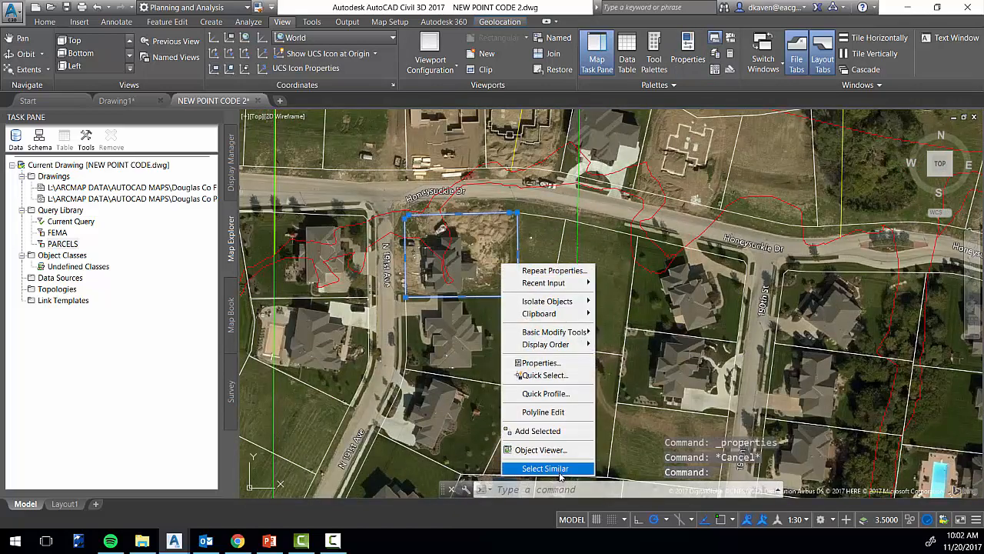
left_click(569, 365)
left_click(520, 396)
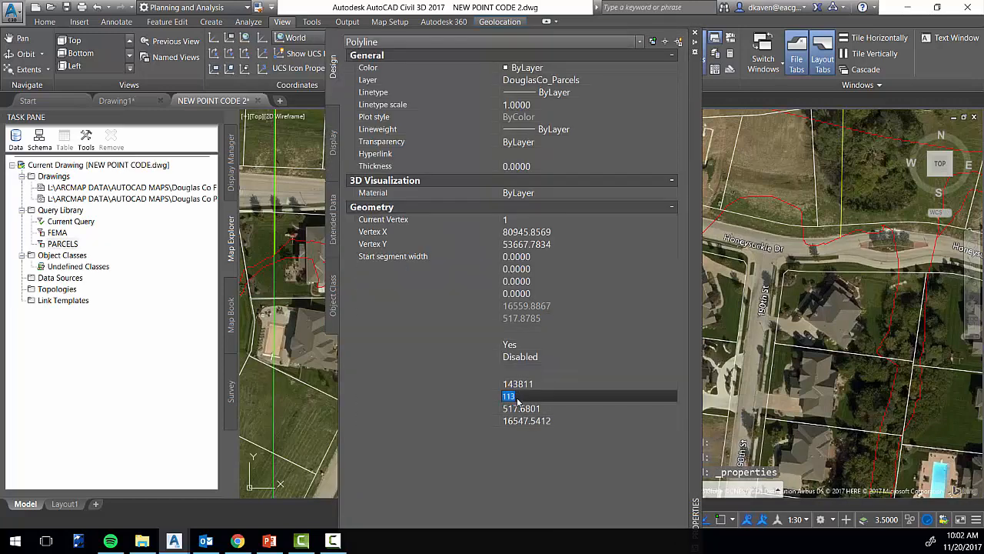
Add a text alteration to the PARCELS query, using the LOT field of the DouglasCo_Parcels object data as the text value
left_click(695, 34)
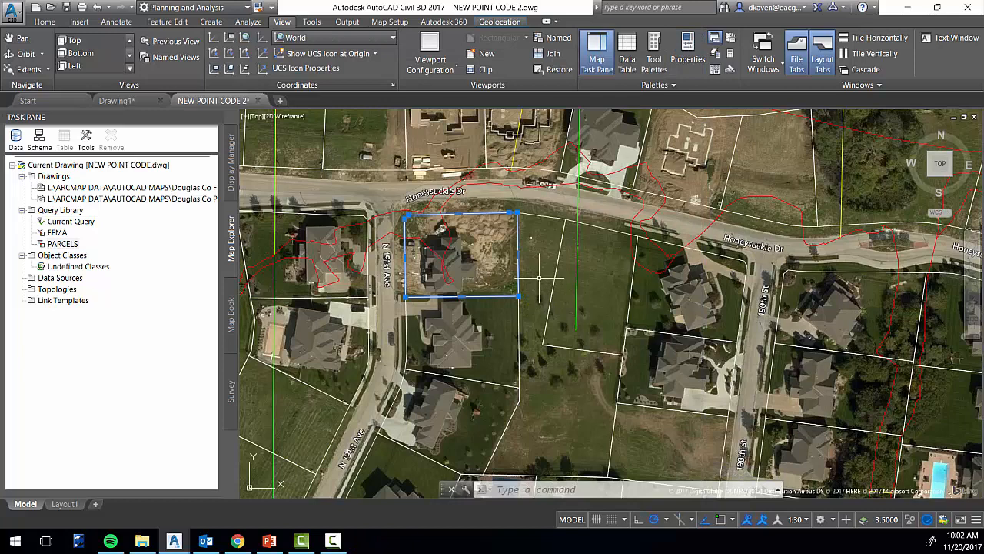
key("Escape")
right_click(70, 246)
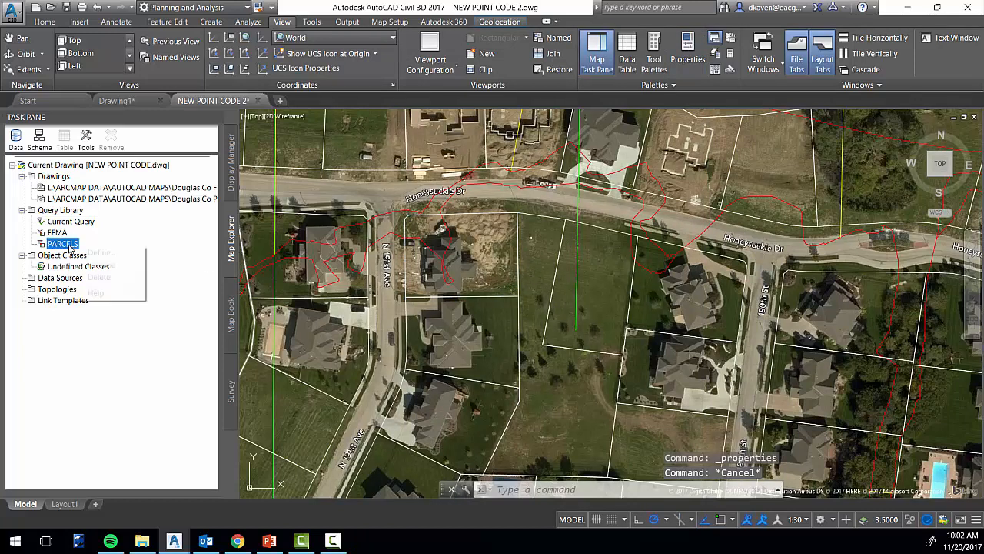
left_click(119, 254)
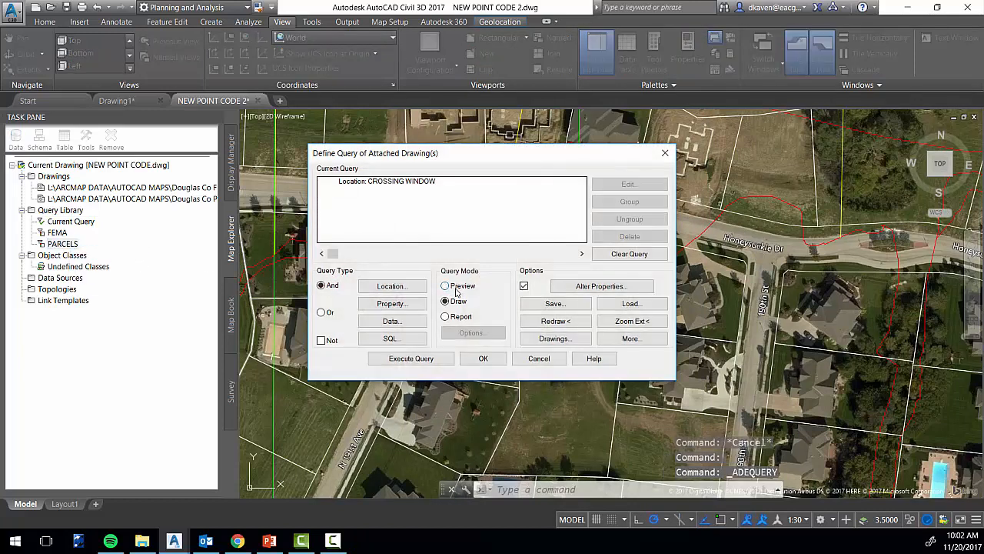
left_click(613, 287)
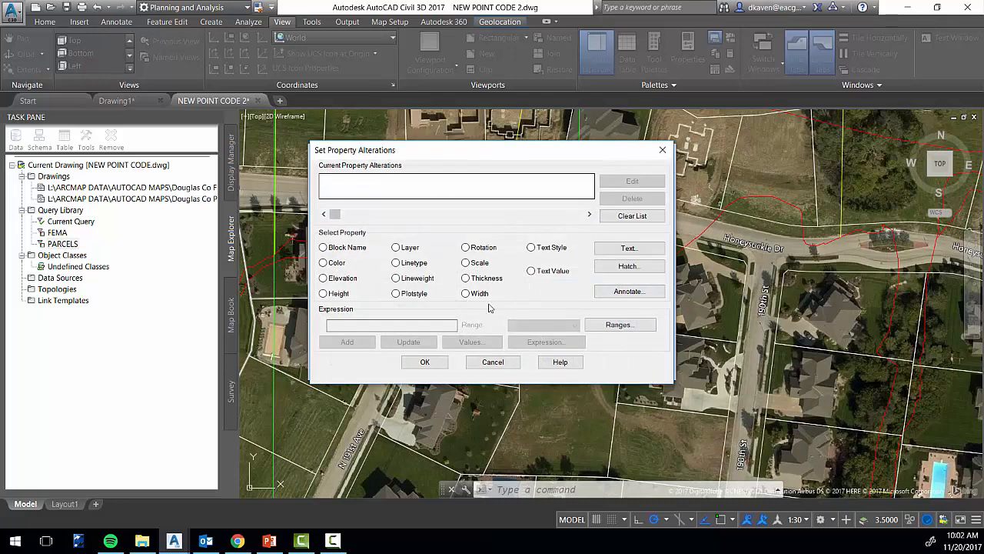
left_click(627, 251)
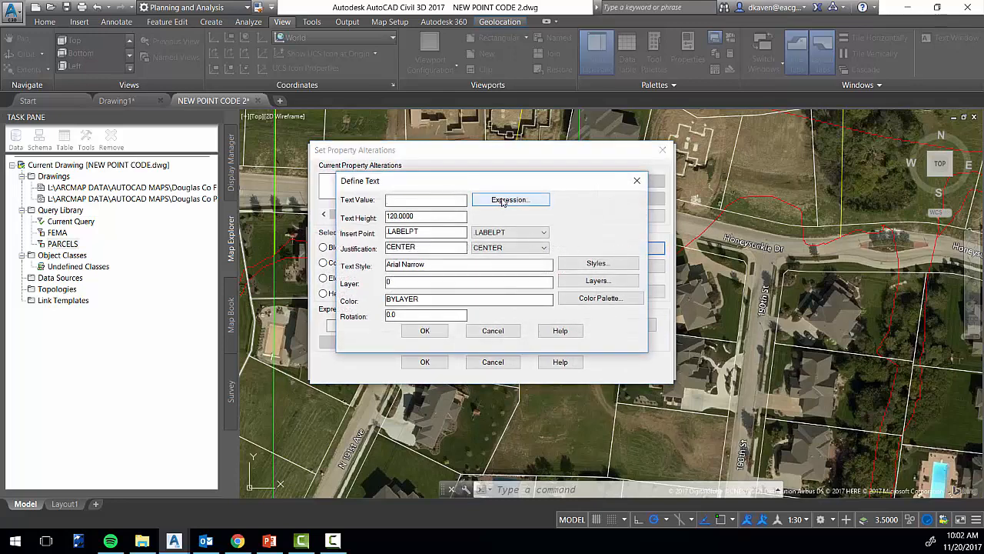
left_click(513, 201)
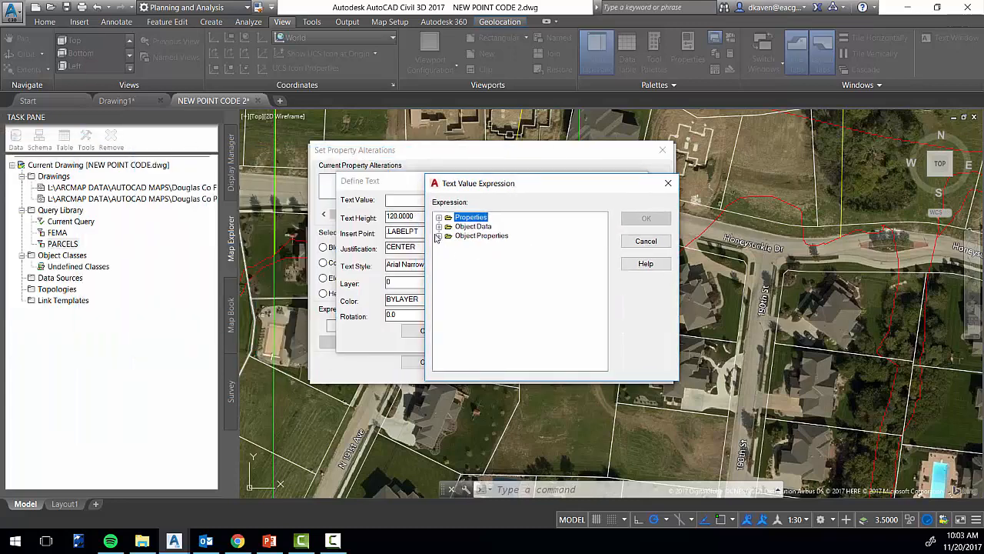
left_click(438, 227)
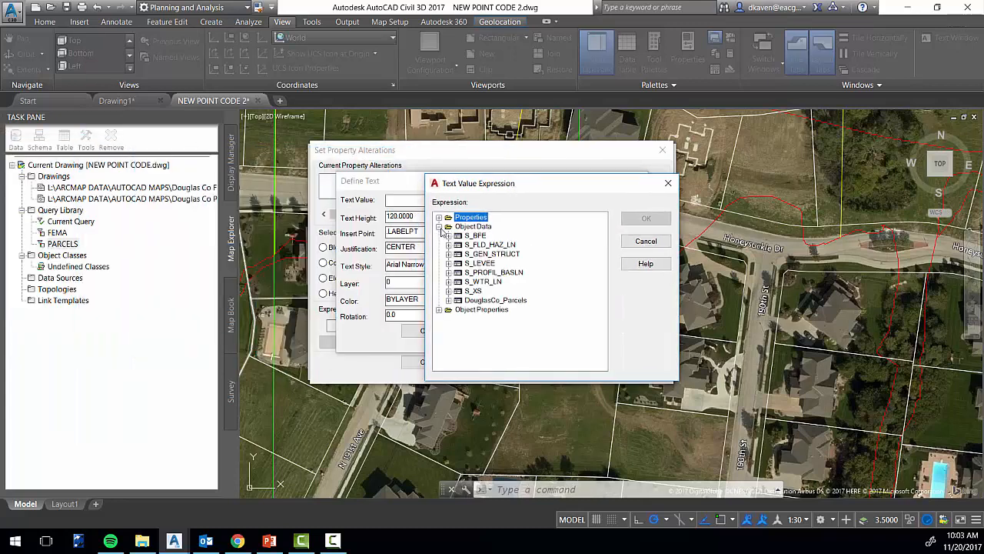
left_click(449, 301)
left_click(481, 319)
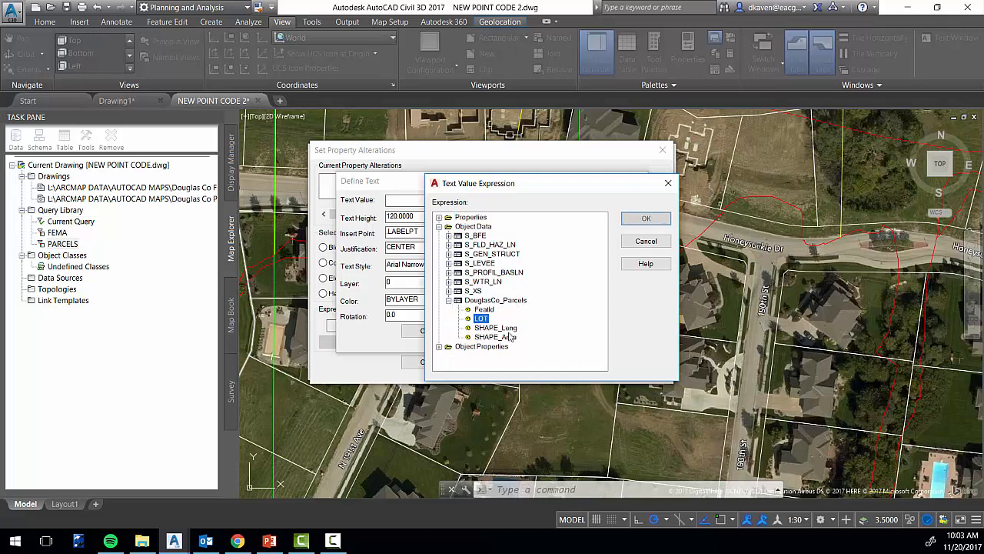
left_click(646, 219)
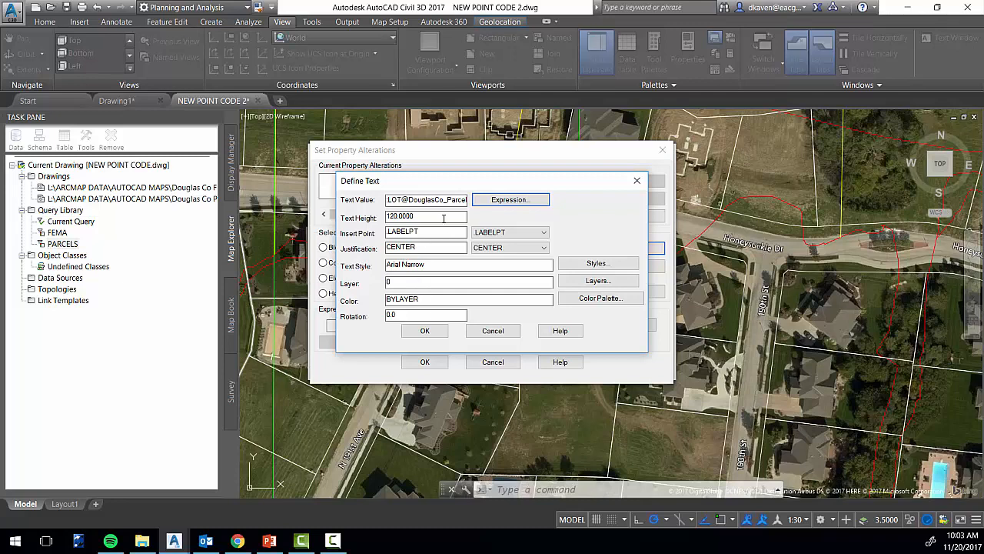
Set the lot label text height to 12 and its layer to G-ANNO-TEXT
left_click_drag(444, 218, 359, 218)
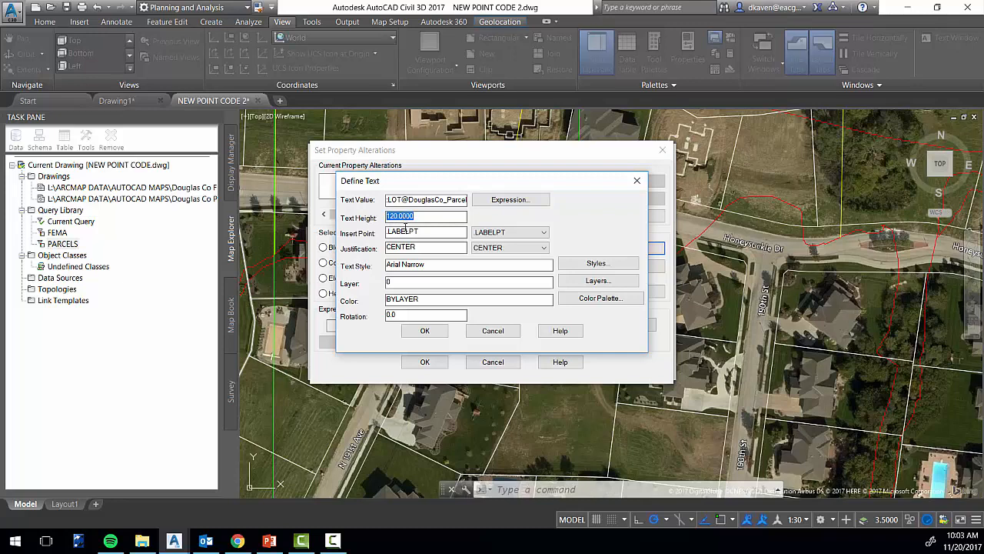
type("12")
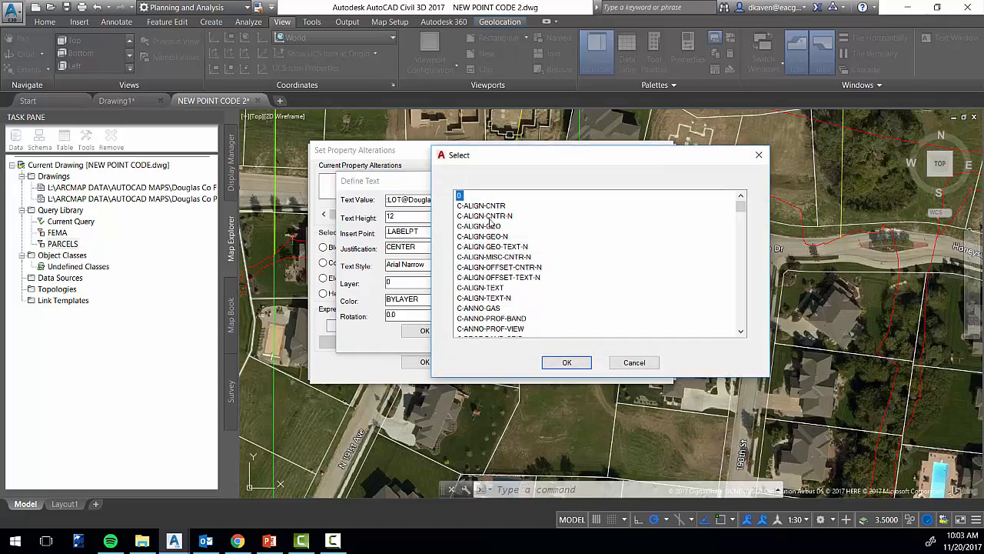
scroll(471, 253, "down", 10)
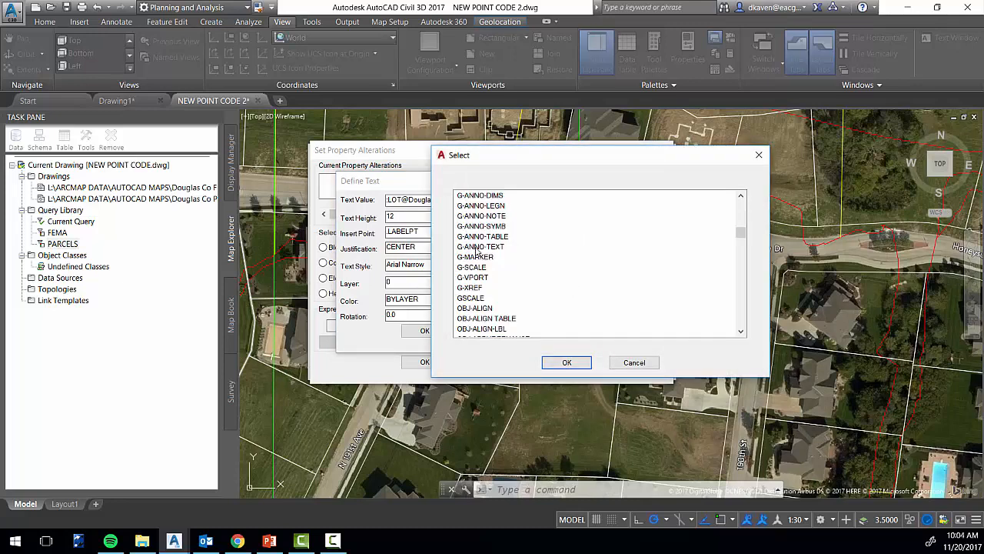
left_click(476, 247)
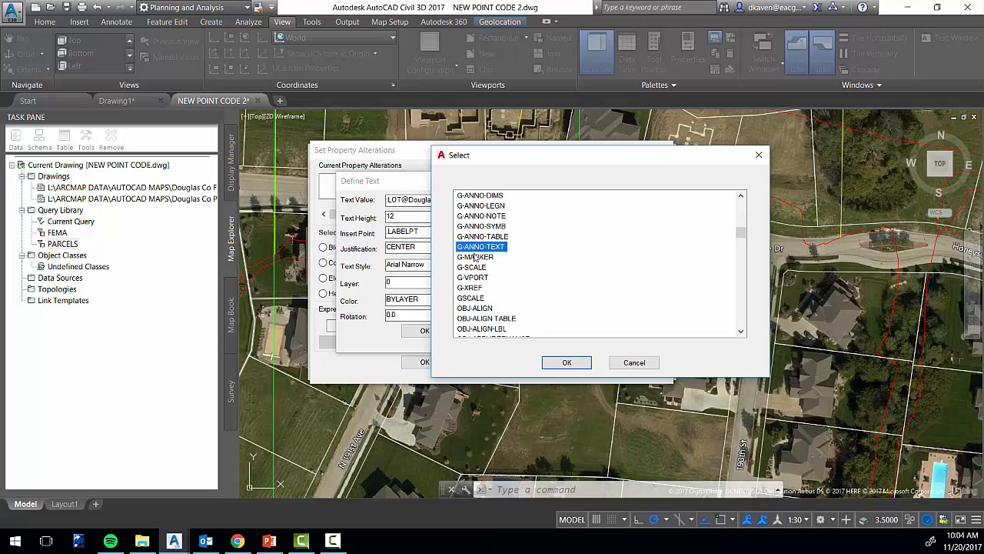
left_click(581, 366)
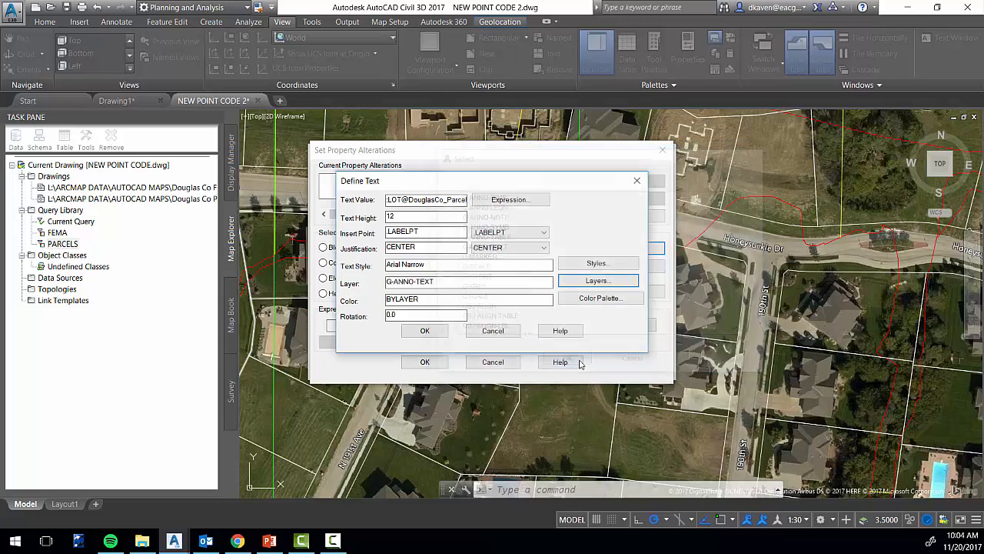
left_click(438, 266)
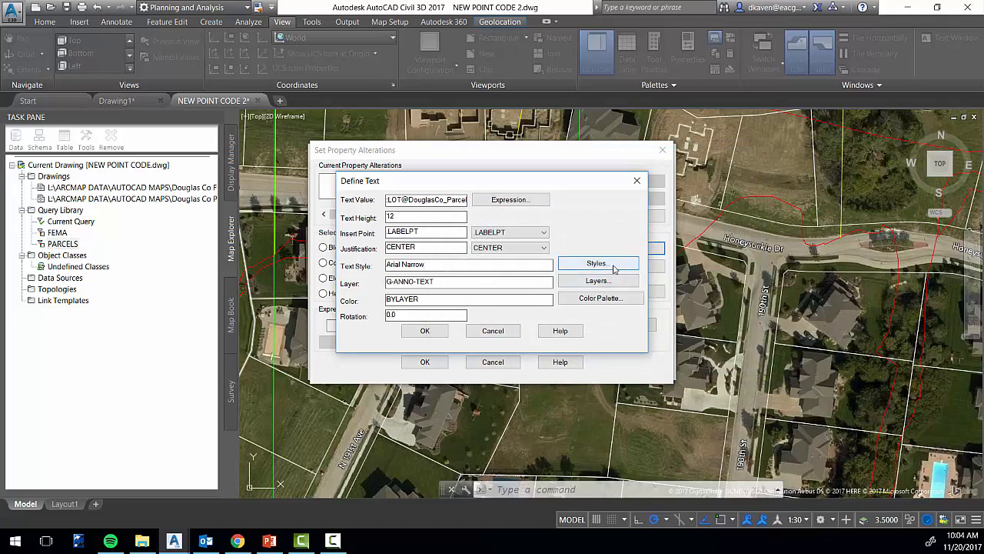
Accept the text definition and property alterations, and execute the parcel query in Draw mode
left_click(425, 331)
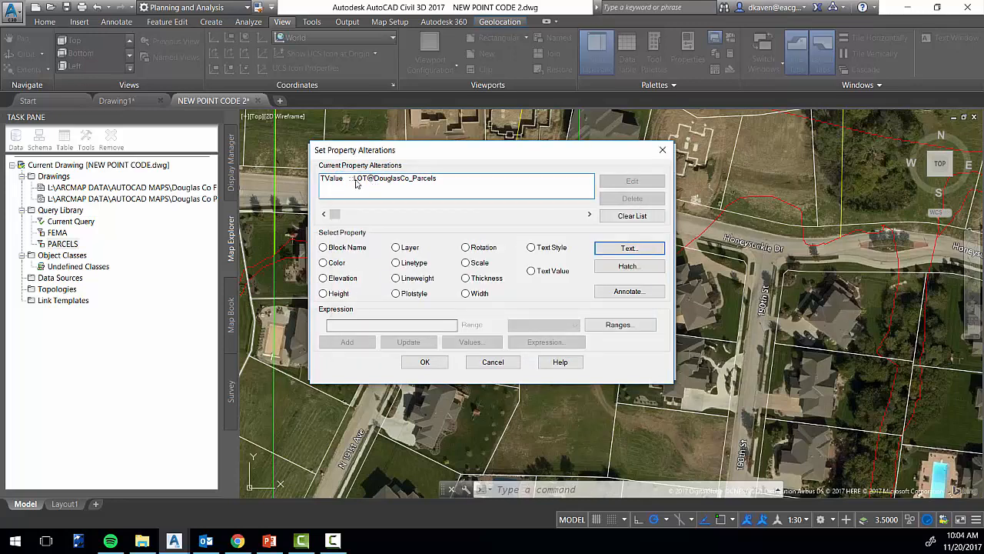
left_click(424, 361)
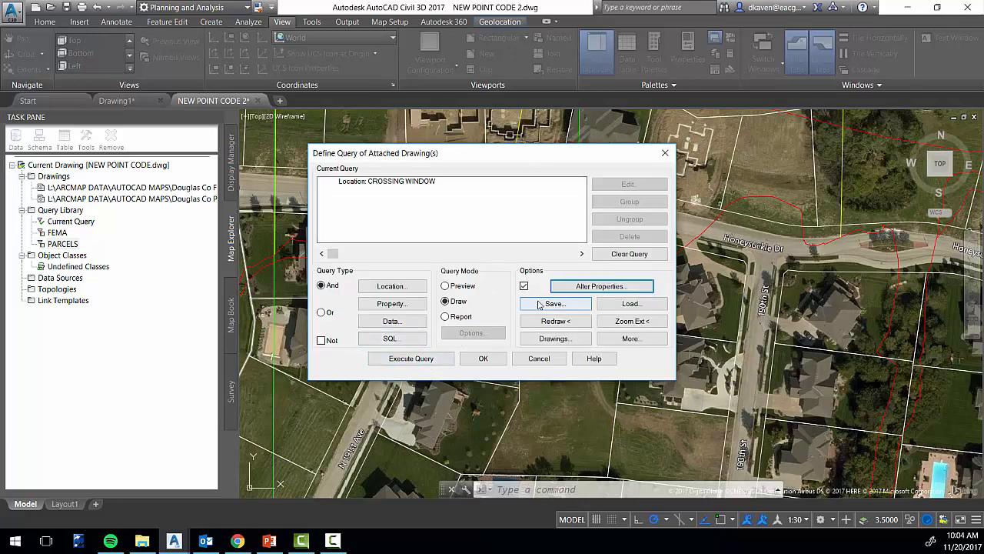
left_click(418, 361)
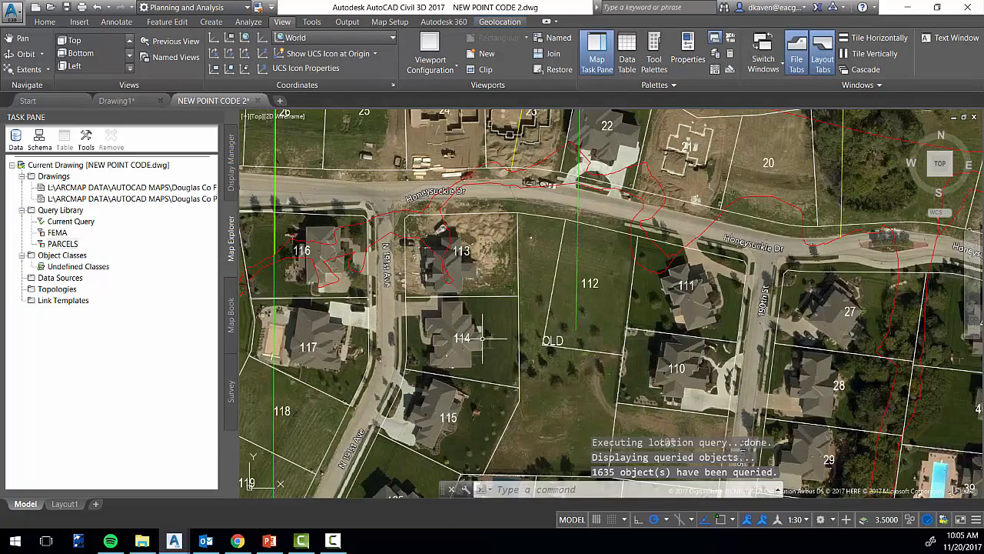
Examine the lot number labels across the subdivision, from Honeysuckle Dr down to the lots along Lafayette Ave
scroll(747, 296, "up", 4)
scroll(712, 296, "down", 4)
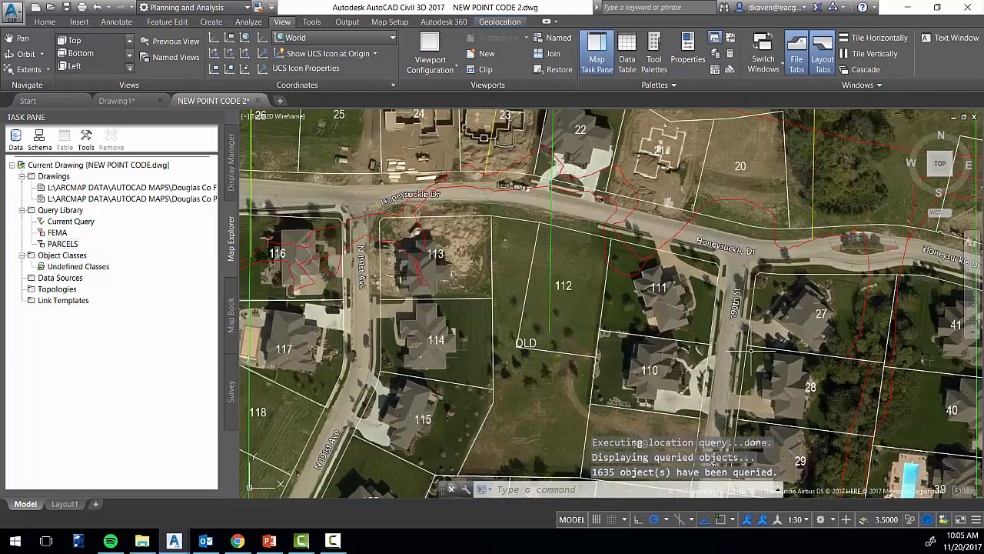
middle_click_drag(863, 367, 625, 242)
scroll(607, 243, "down", 2)
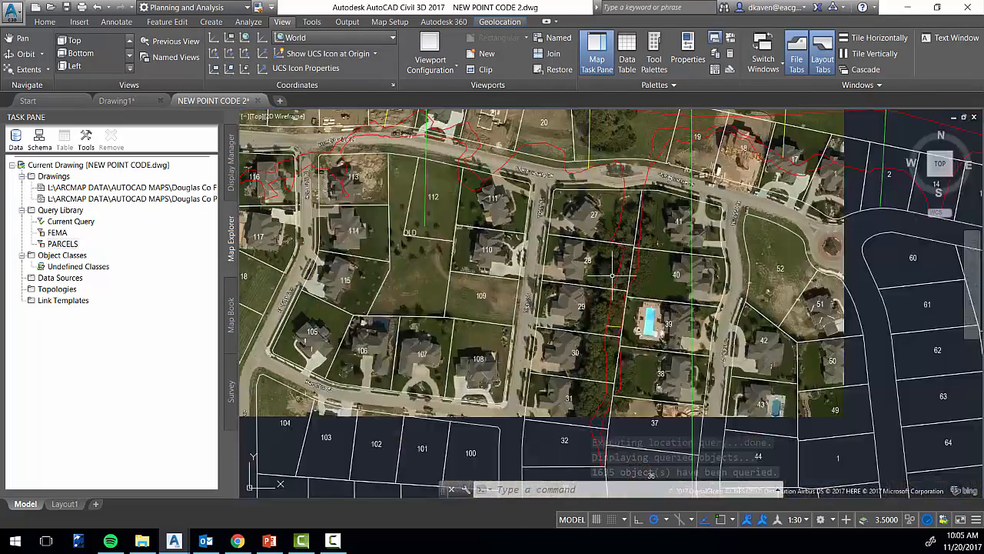
middle_click_drag(511, 358, 630, 301)
middle_click_drag(508, 317, 624, 231)
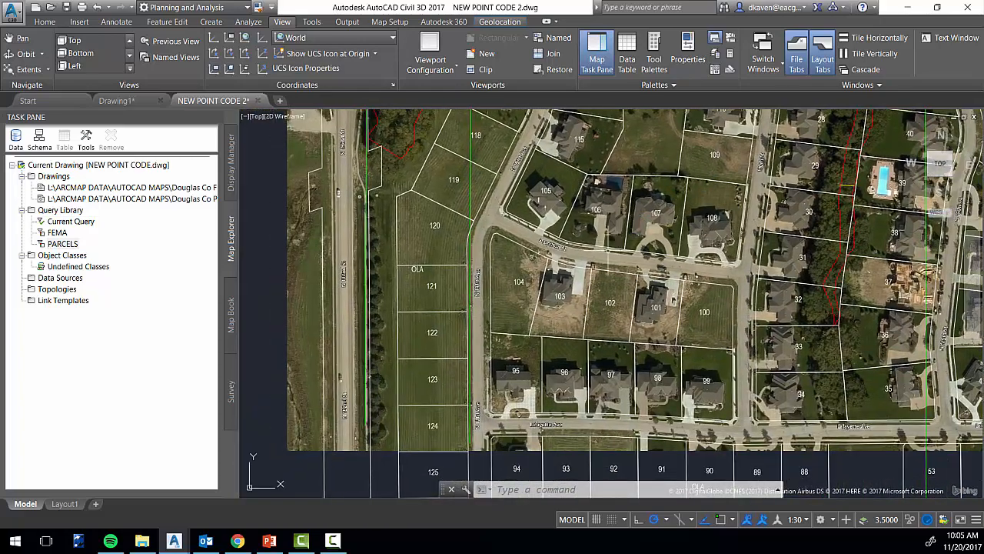
middle_click_drag(557, 364, 480, 220)
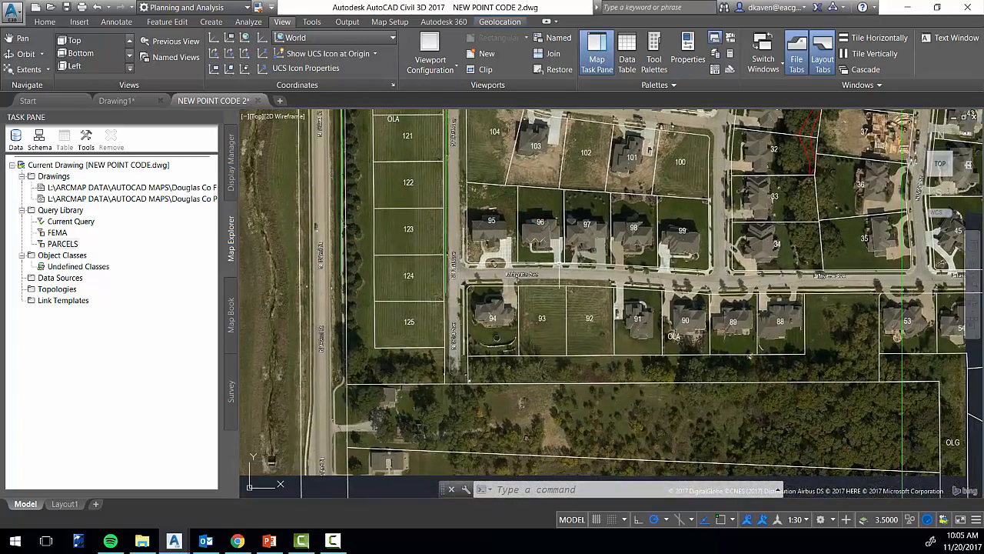
scroll(489, 320, "up", 4)
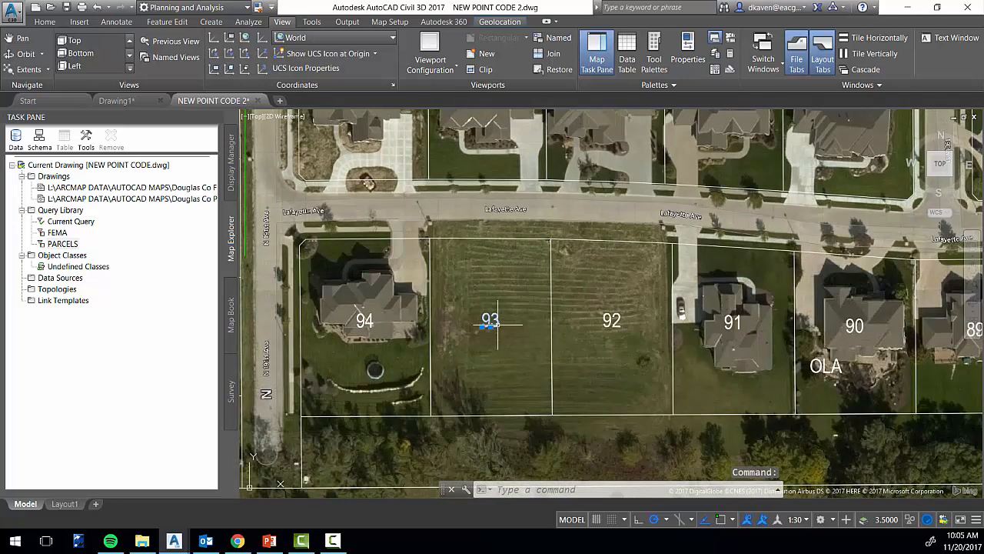
Try moving the lot 93 text label slightly northeast within its parcel
key("Escape")
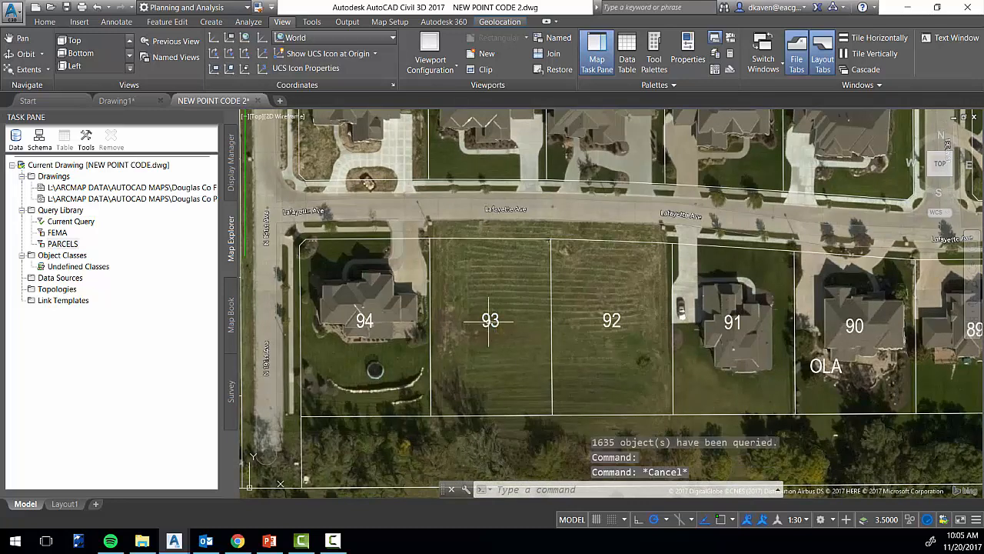
left_click(490, 320)
left_click(483, 326)
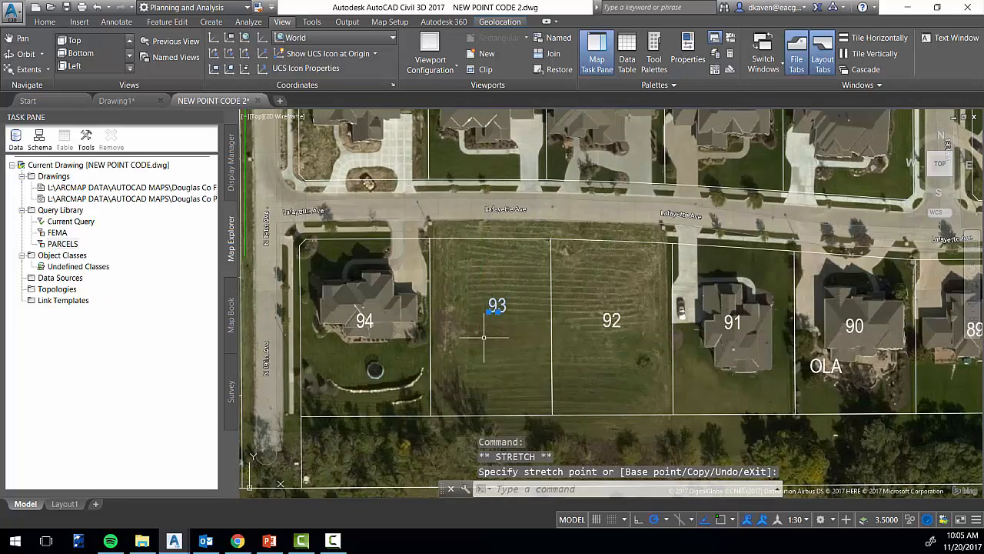
key("Escape")
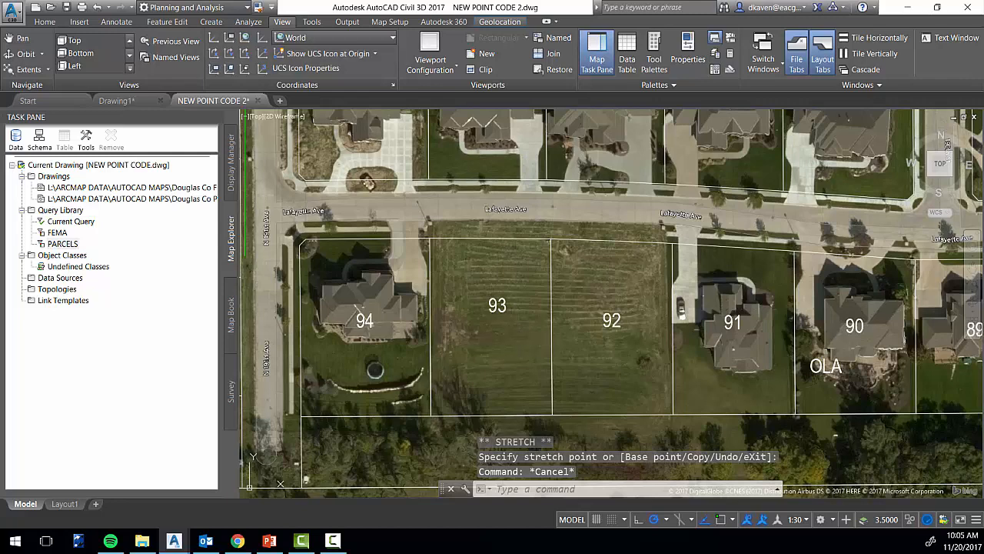
Check the LOT entry in the object data of the lot 93 parcel polyline, and deselect the parcel
left_click(551, 319)
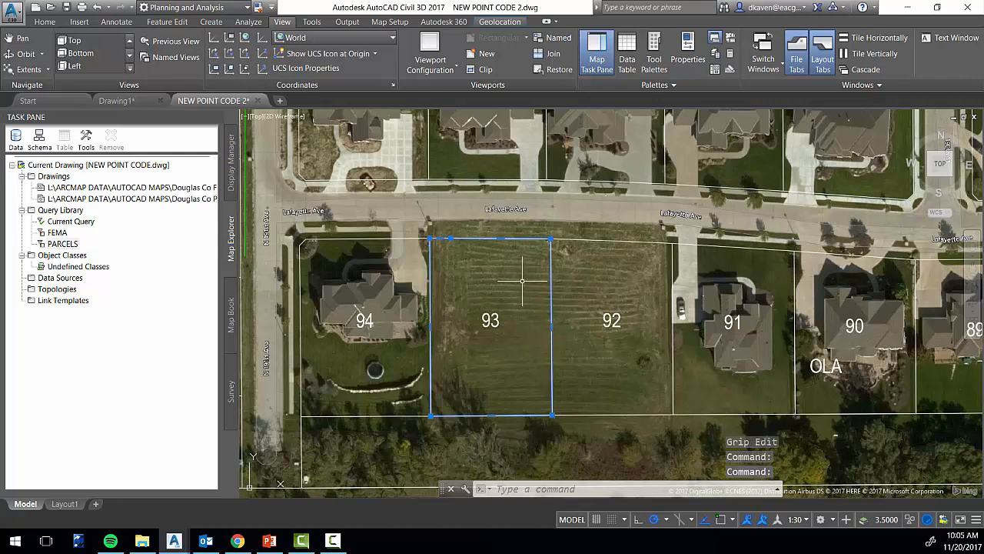
right_click(523, 283)
left_click(570, 382)
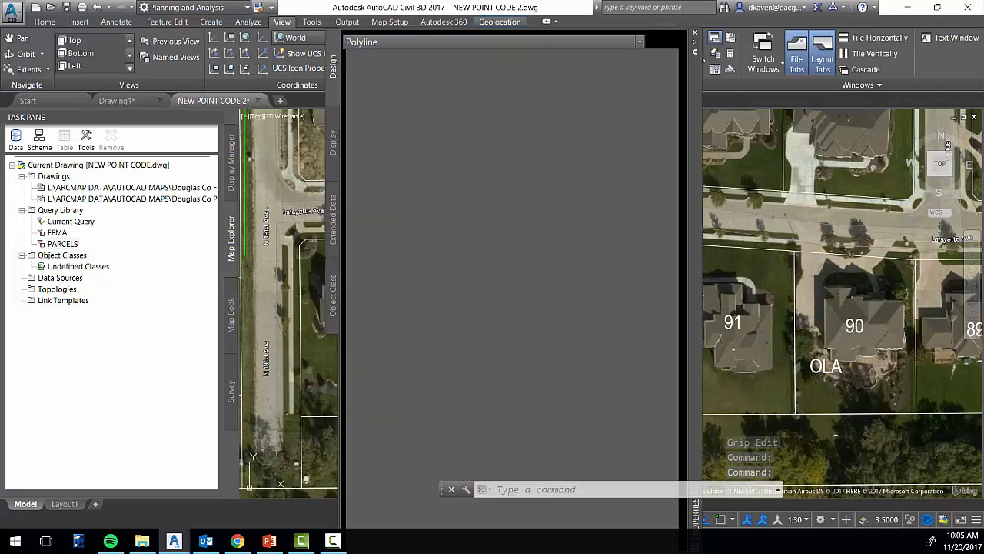
left_click(518, 397)
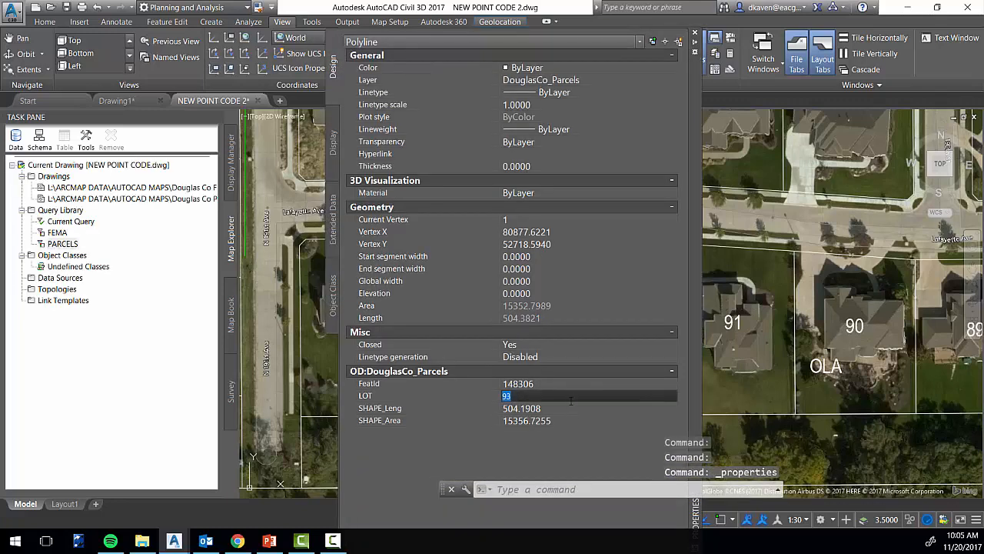
left_click(695, 34)
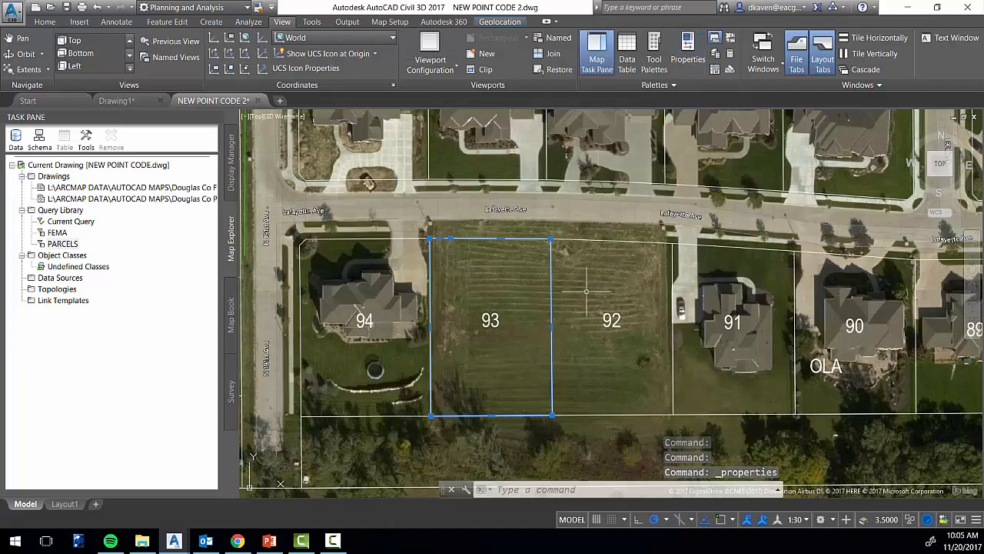
key("Escape")
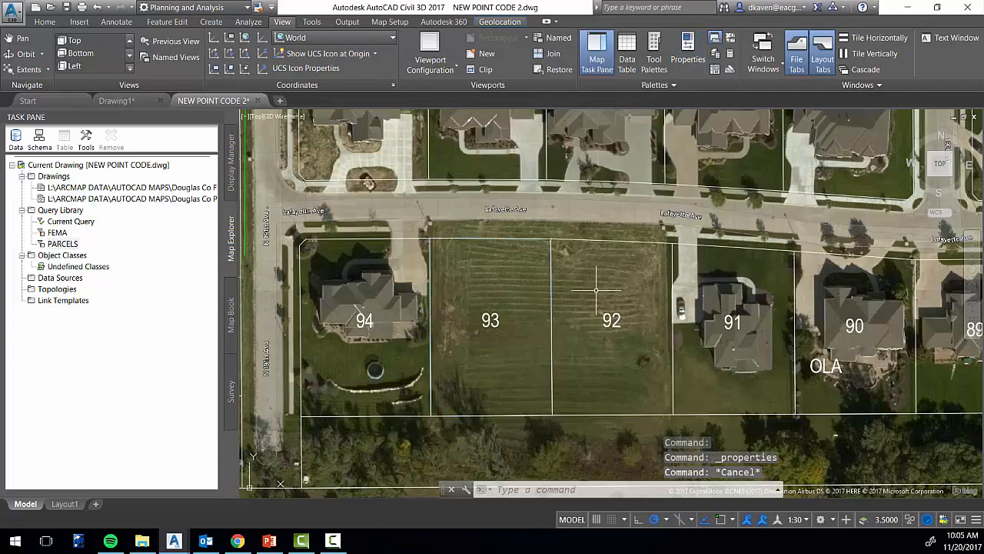
Review the labelled parcels over the whole queried area and around Hamilton St
scroll(584, 292, "down", 2)
scroll(415, 408, "down", 5)
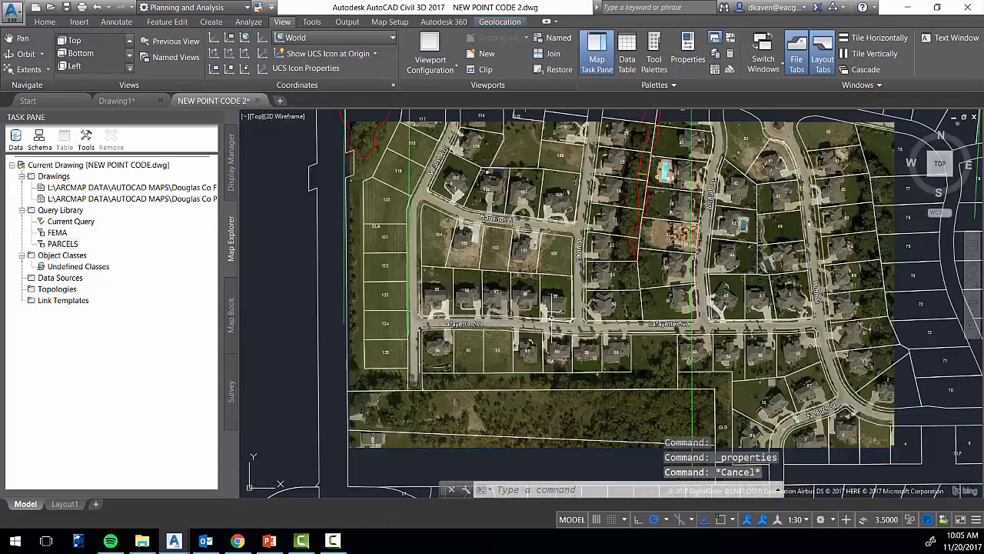
scroll(615, 269, "down", 4)
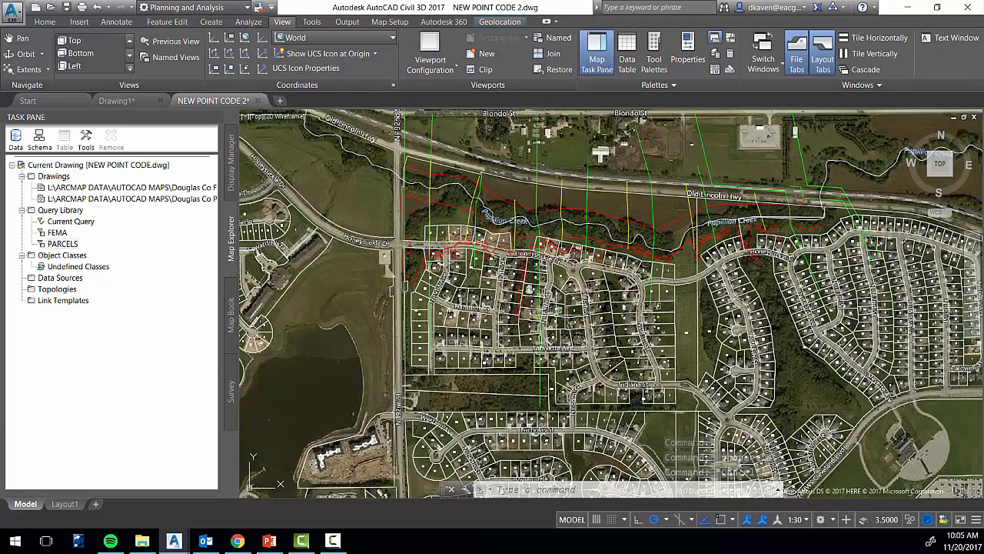
middle_click_drag(619, 320, 589, 293)
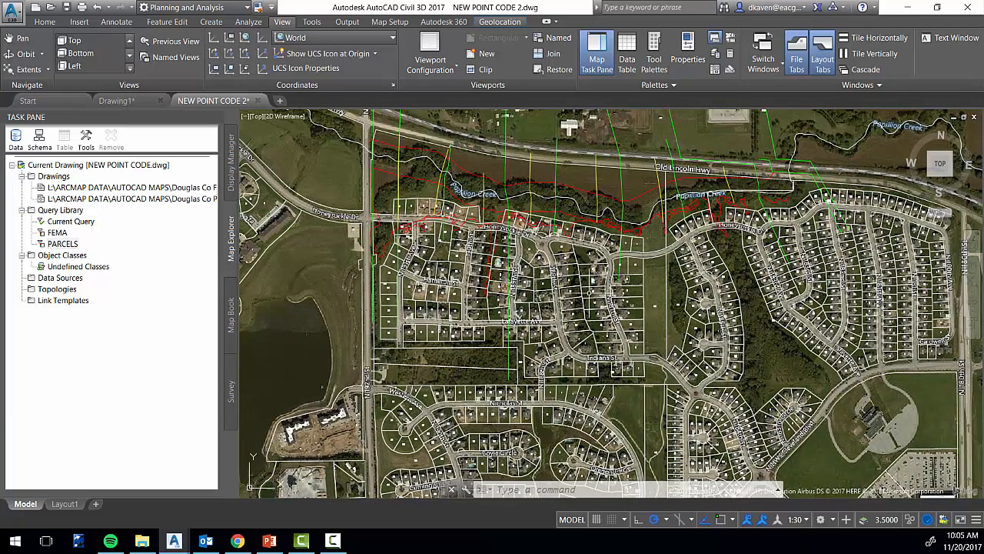
scroll(415, 291, "up", 7)
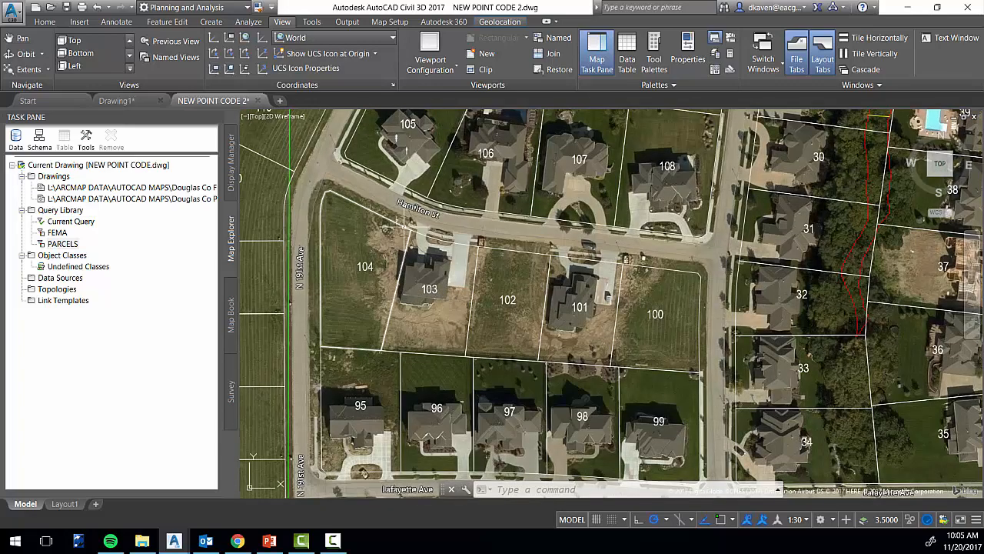
middle_click_drag(407, 228, 405, 284)
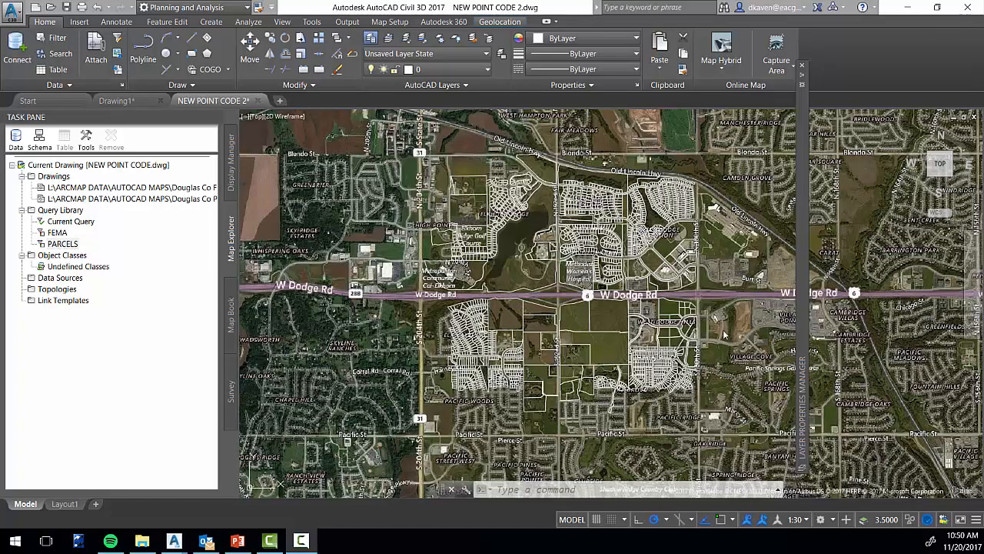
left_click(603, 329)
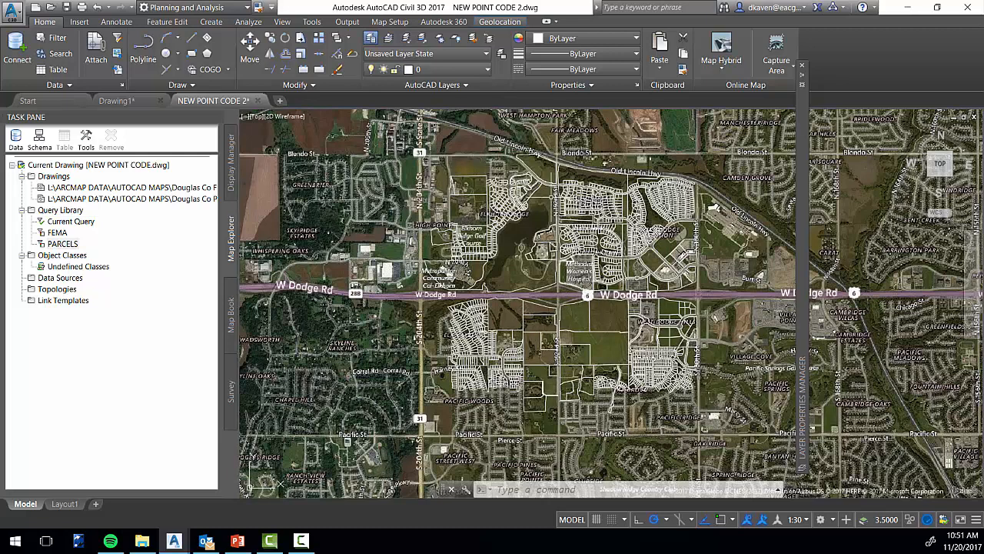
Freeze the DouglasCo_Parcels layer by picking a parcel line in the drawing, and end the command
left_click(439, 38)
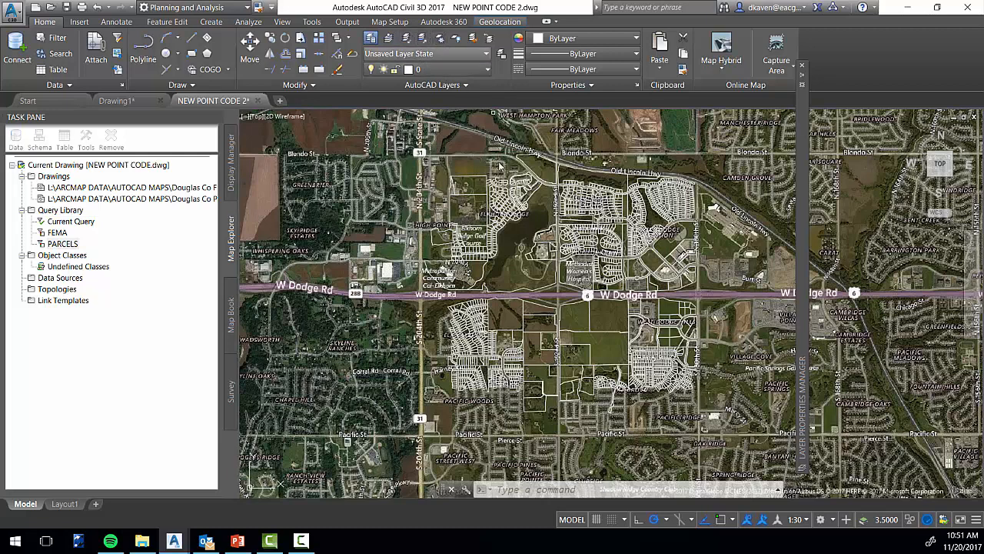
left_click(559, 330)
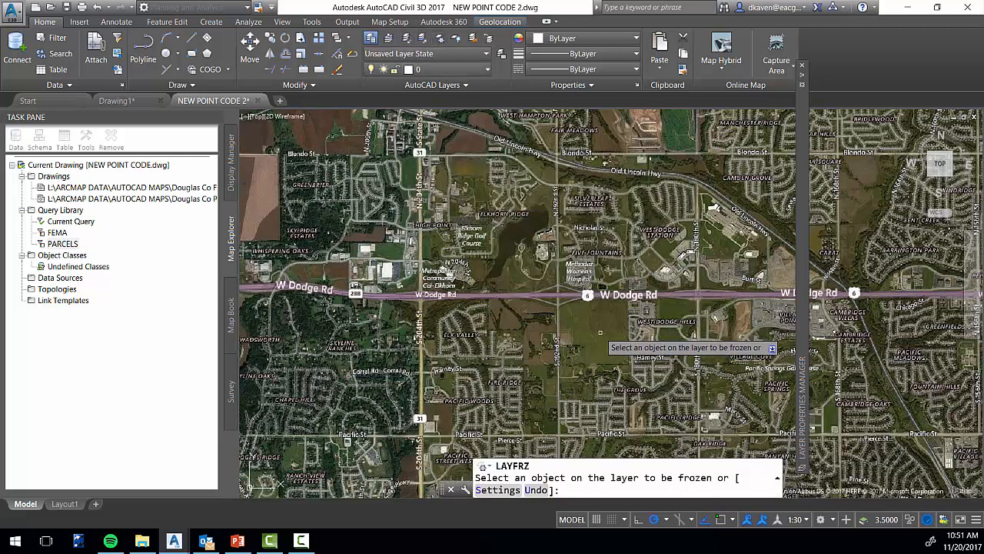
key("Escape")
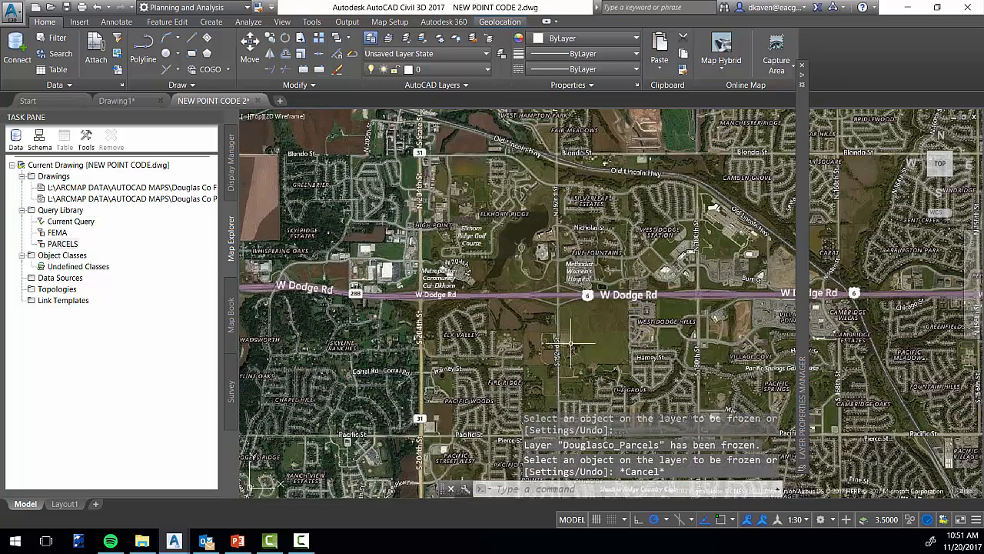
scroll(566, 315, "up", 3)
scroll(565, 312, "down", 2)
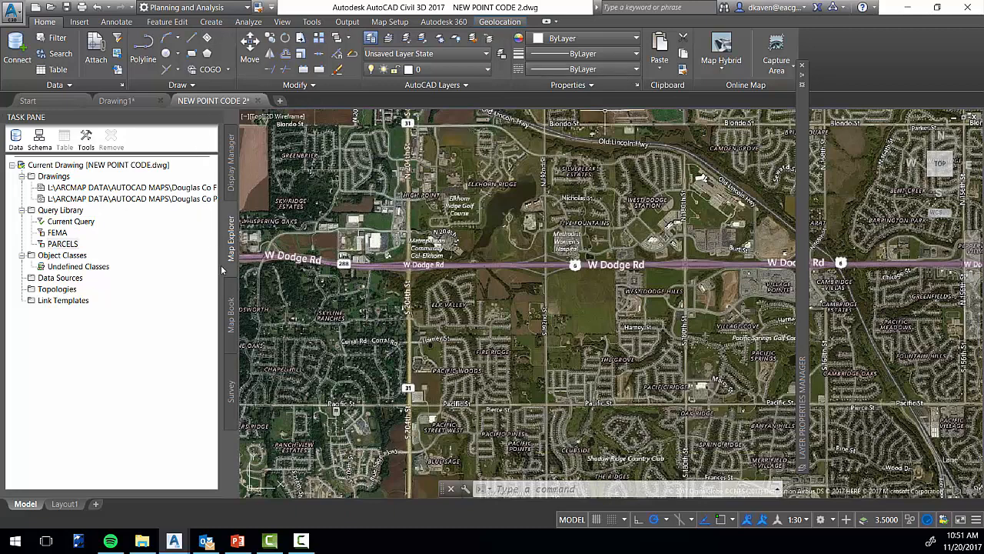
Attach the Douglas Co Breaklines drawing from the AUTOCAD MAPS folder to the current drawing
right_click(54, 177)
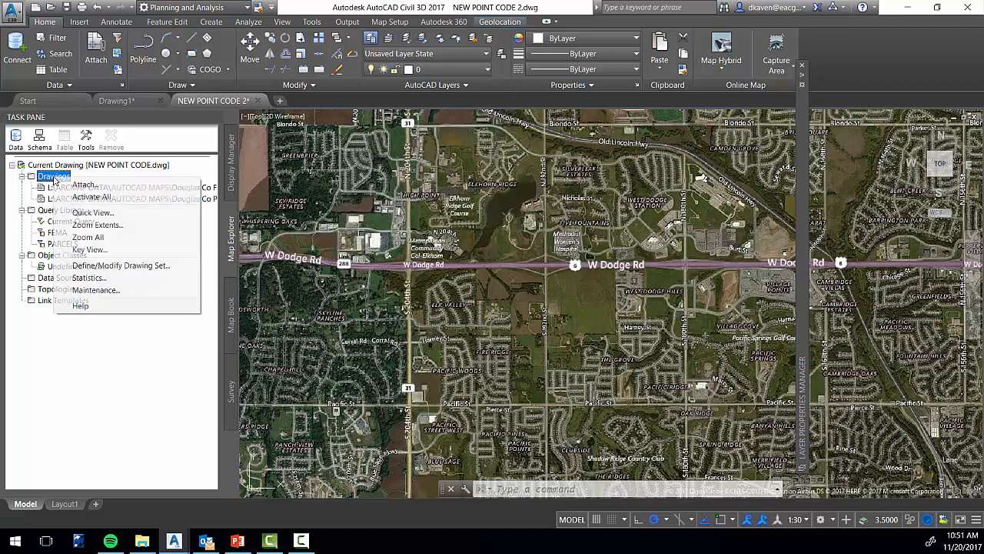
left_click(85, 193)
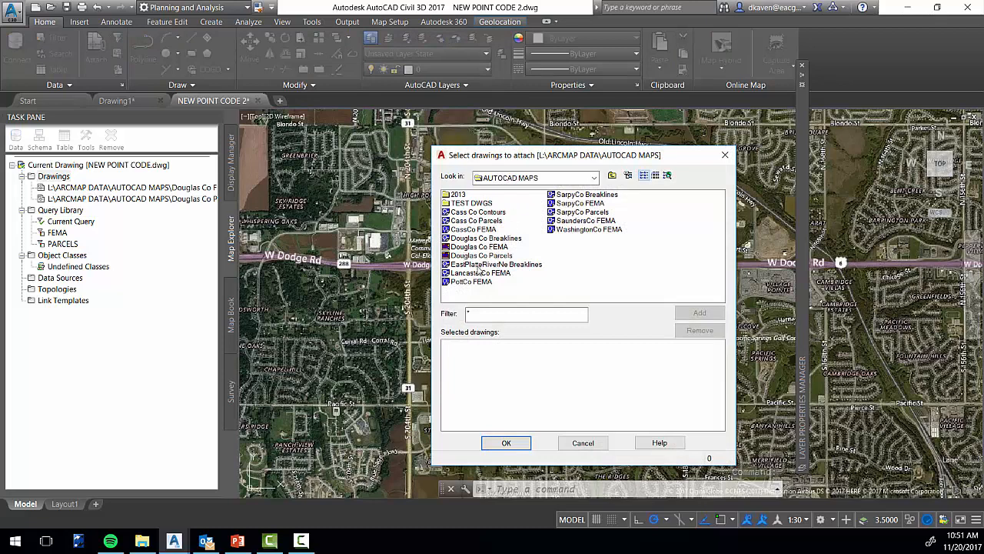
left_click(497, 240)
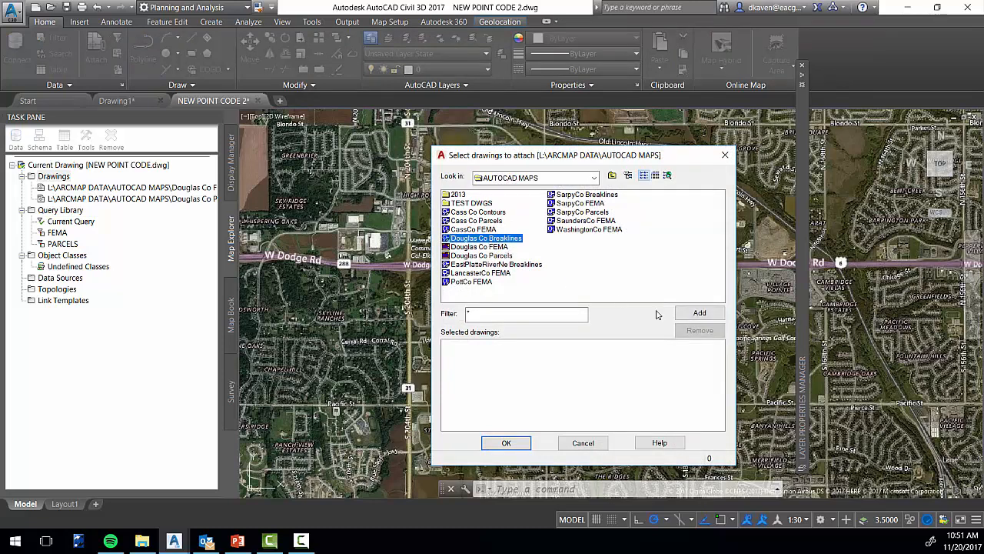
left_click(698, 313)
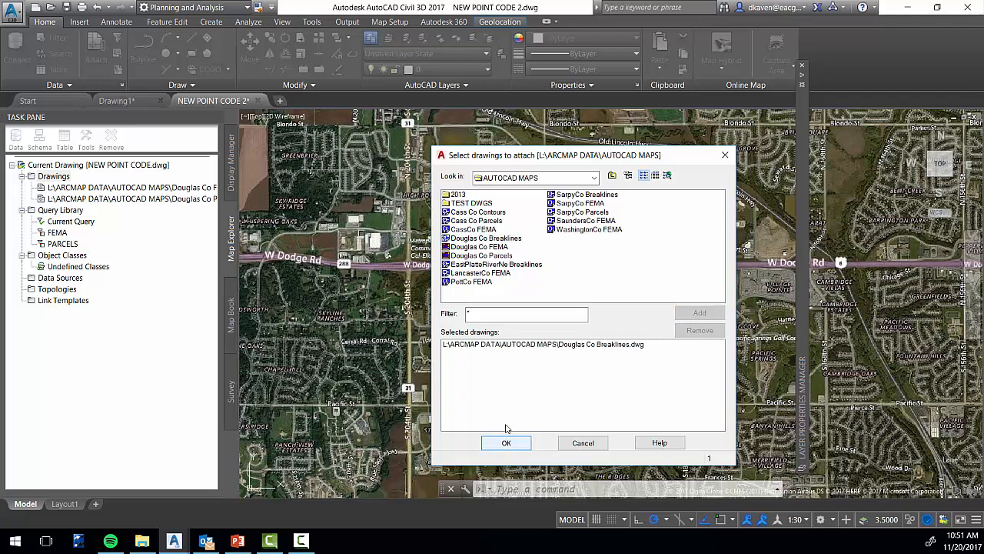
left_click(520, 445)
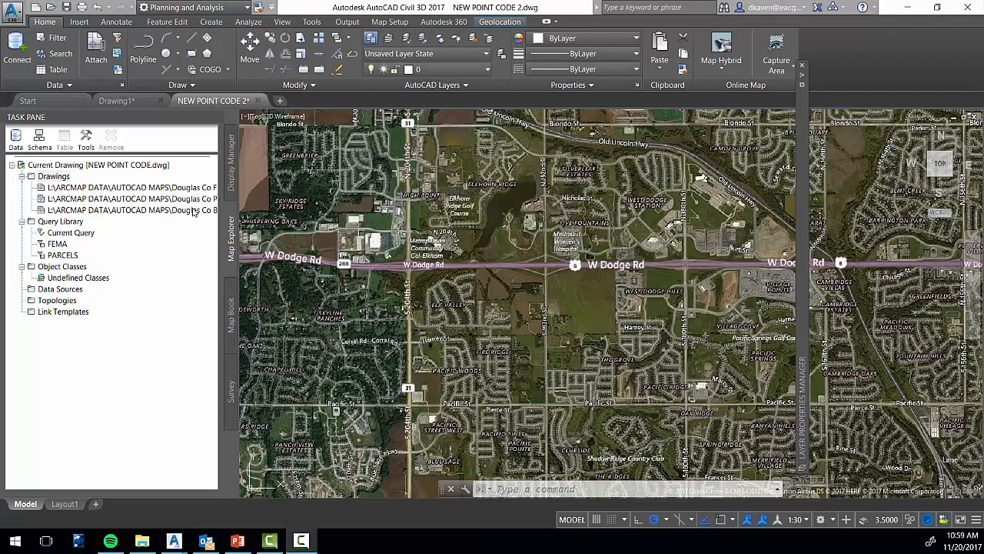
left_click(196, 211)
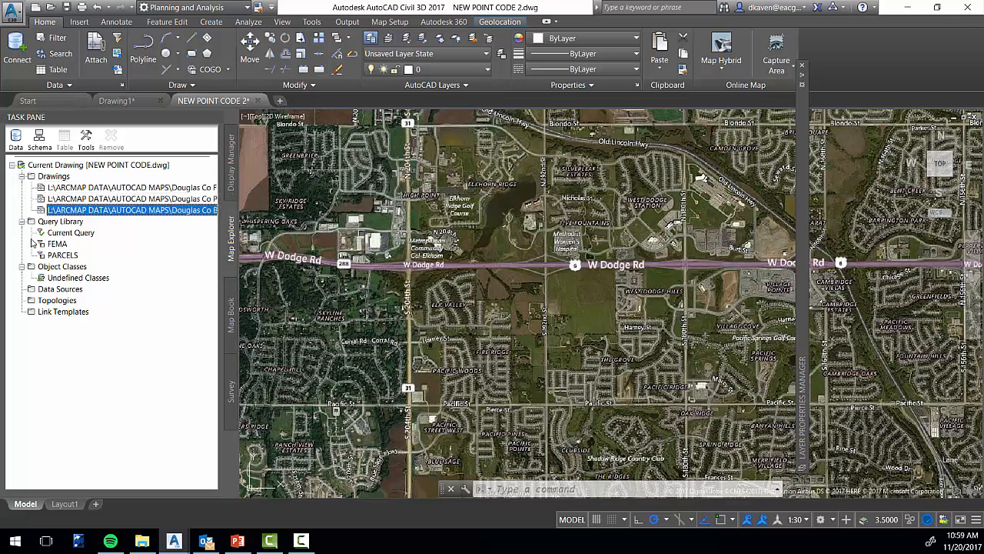
Create a new query library category named BKL
left_click(55, 222)
right_click(77, 224)
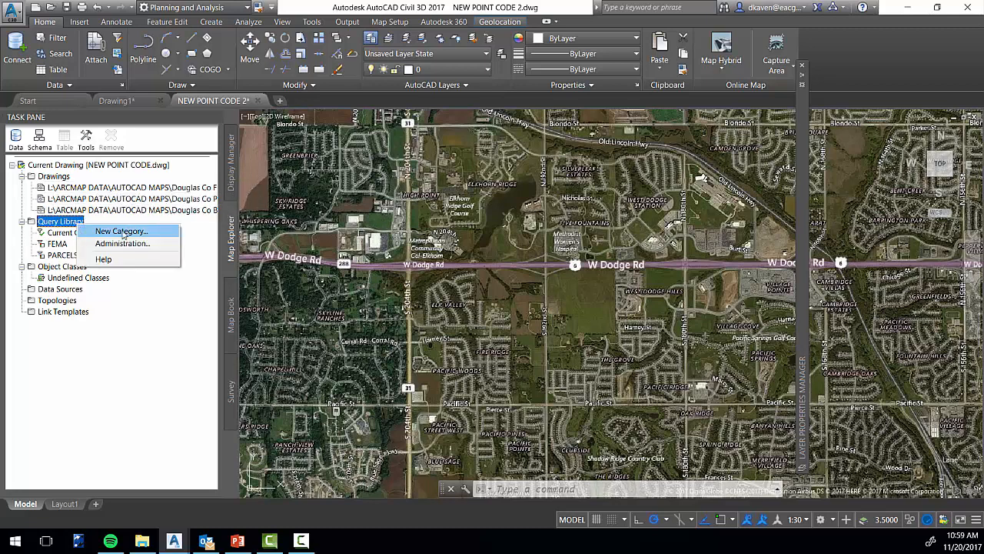
left_click(121, 232)
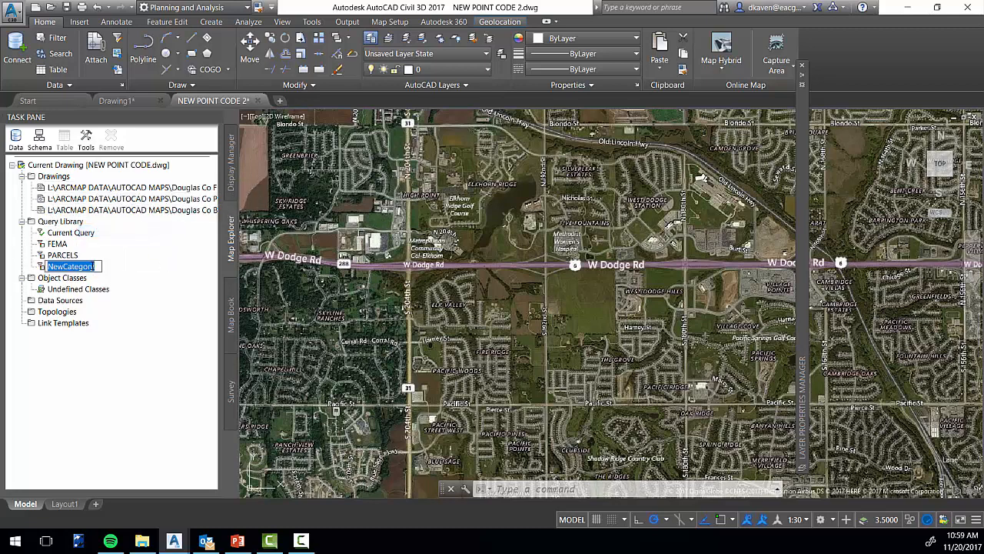
type("BKL")
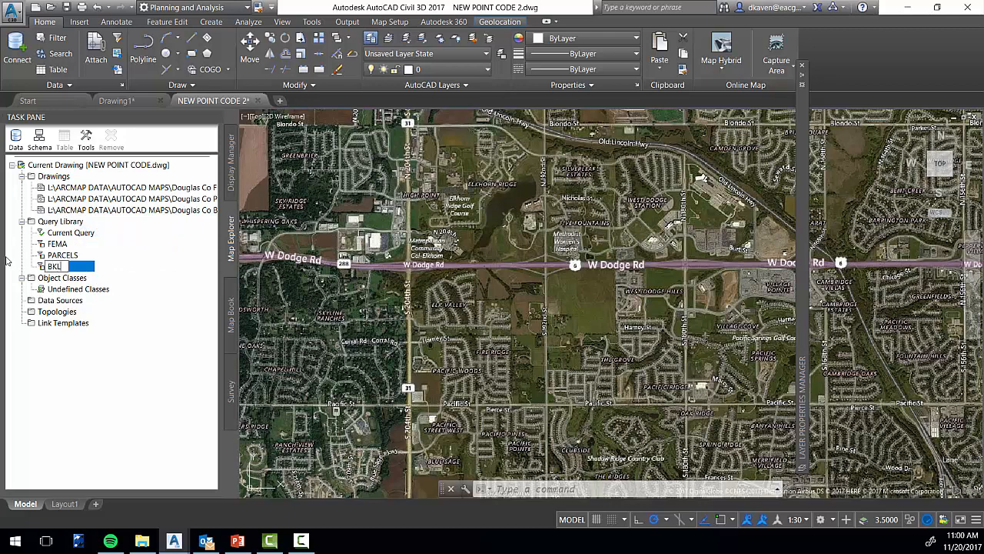
left_click(93, 410)
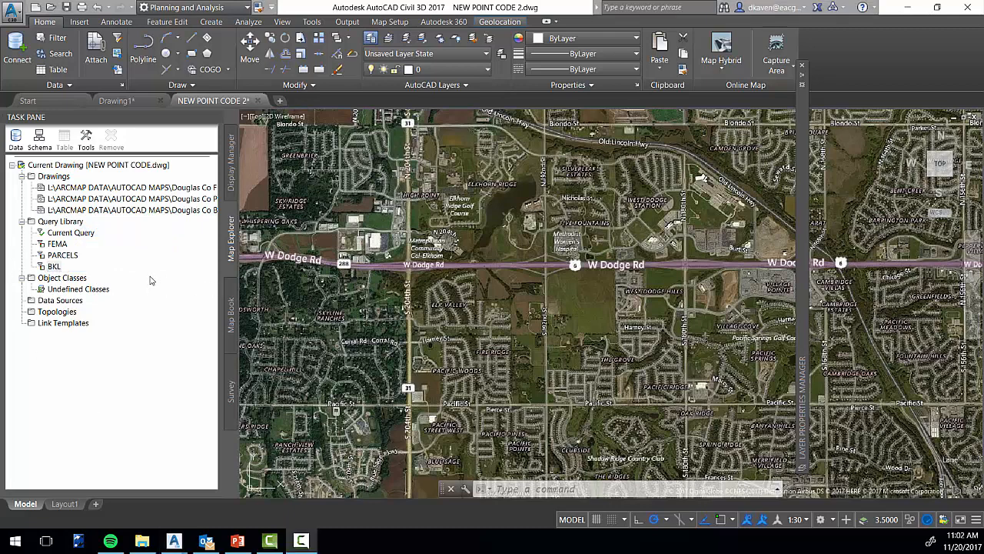
Define a query from the BKL category with a crossing window location in Draw mode, and execute it
left_click(49, 268)
right_click(52, 267)
left_click(155, 259)
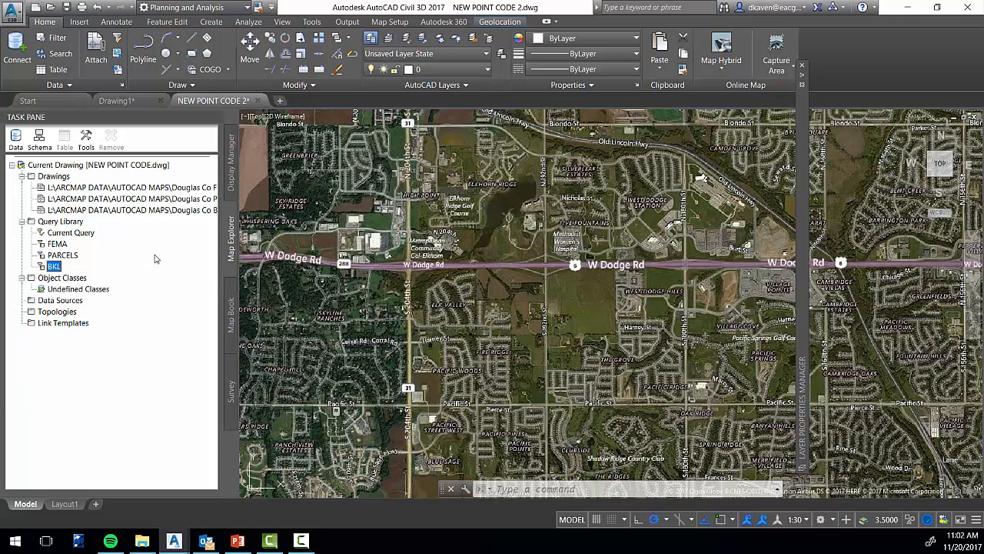
right_click(58, 269)
left_click(76, 276)
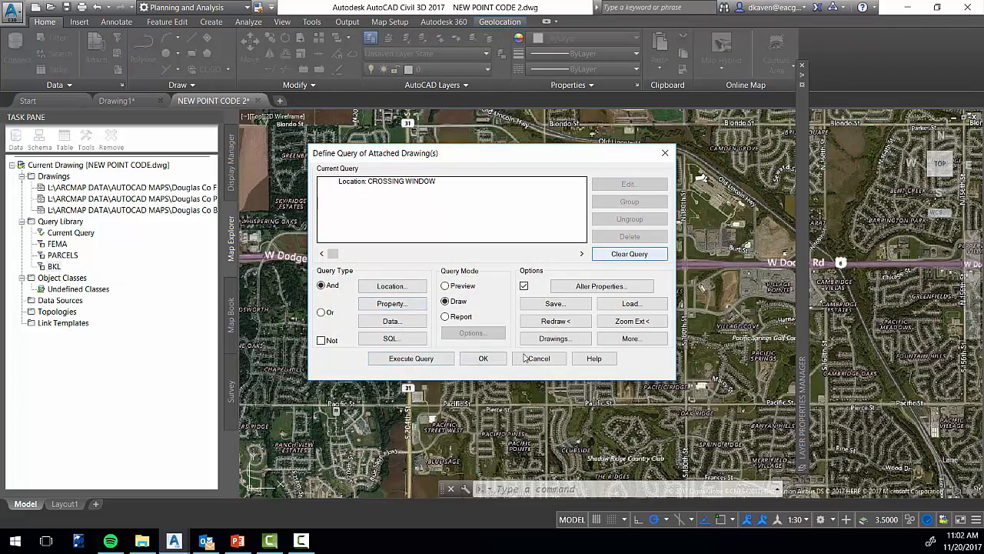
left_click(431, 359)
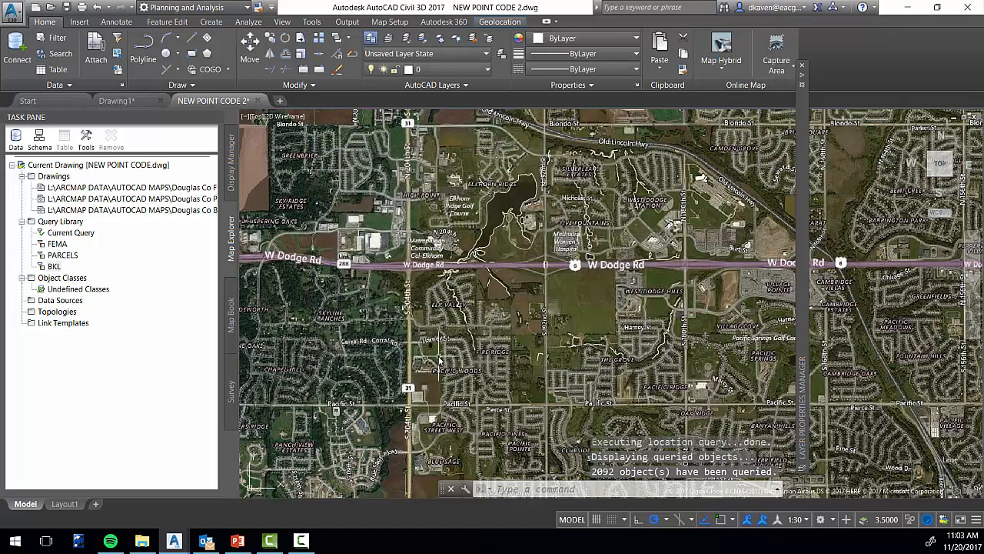
Inspect the properties and BreakLines object data of the pond outline polyline, and deselect it
scroll(571, 339, "up", 10)
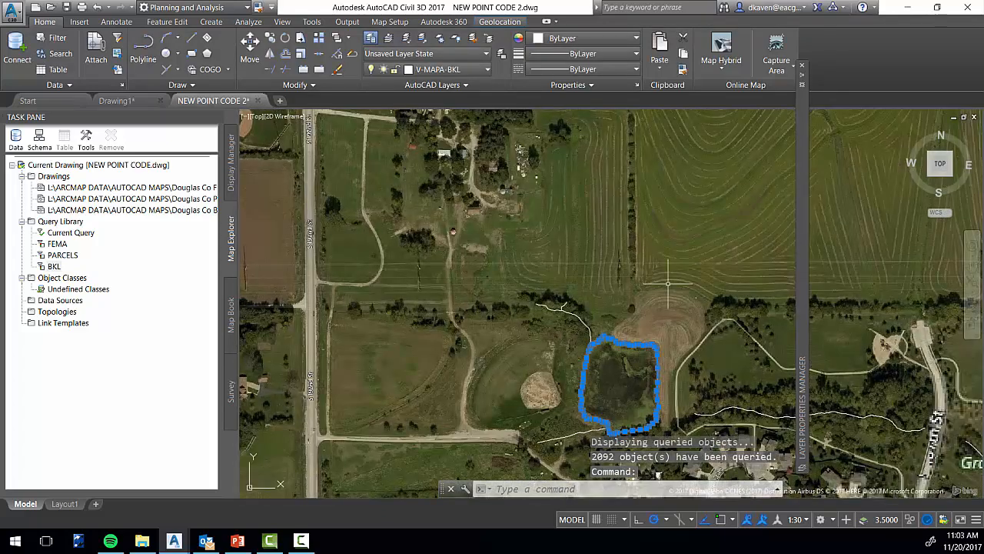
right_click(642, 269)
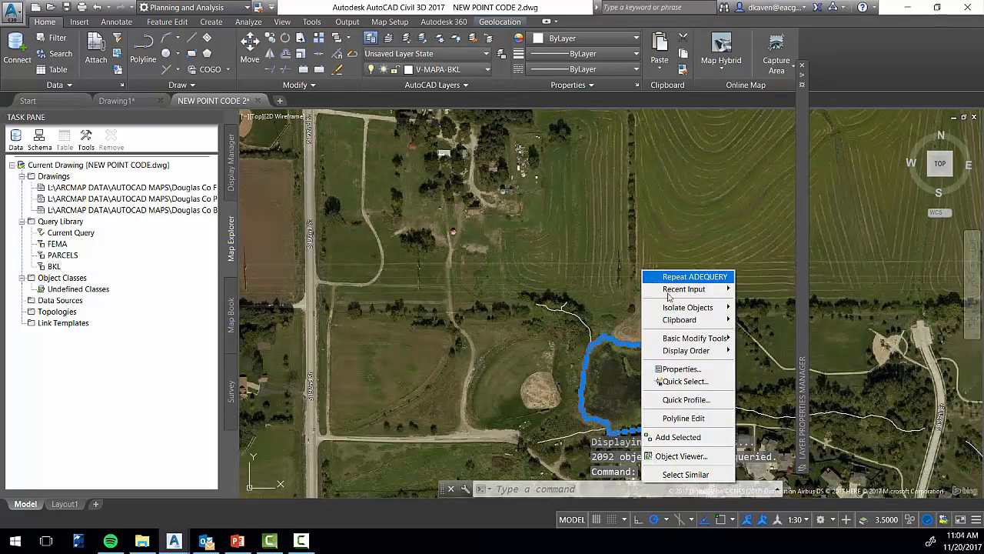
left_click(676, 369)
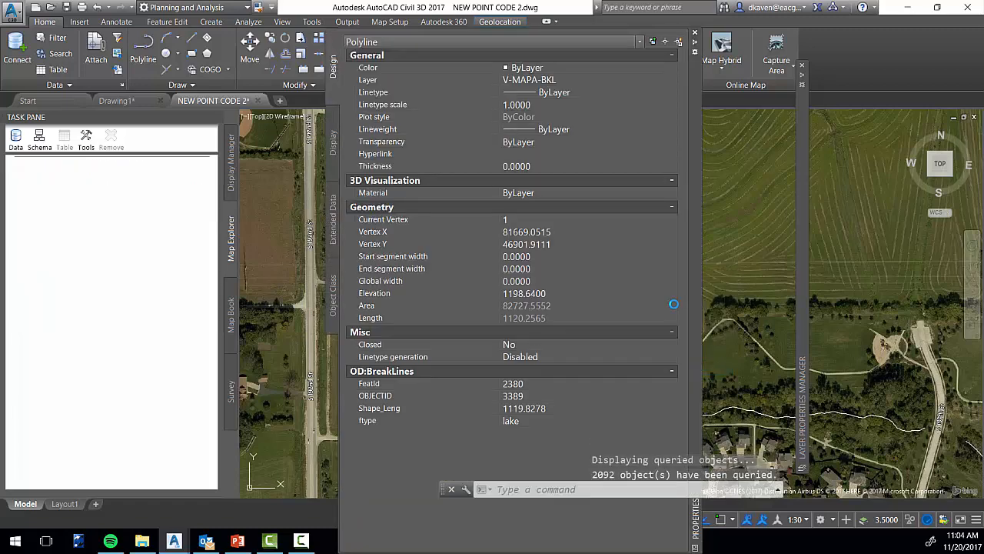
left_click(530, 413)
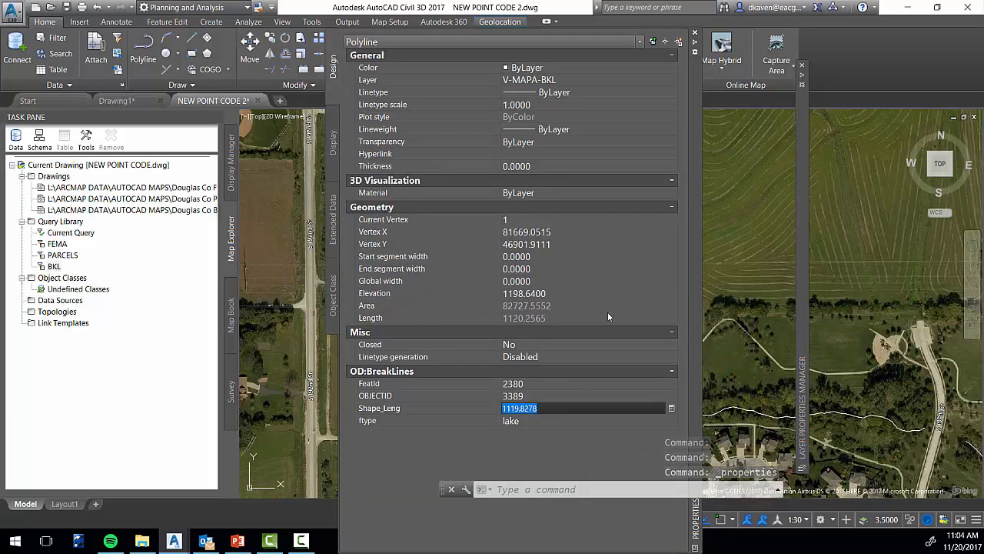
left_click(695, 36)
key("Escape")
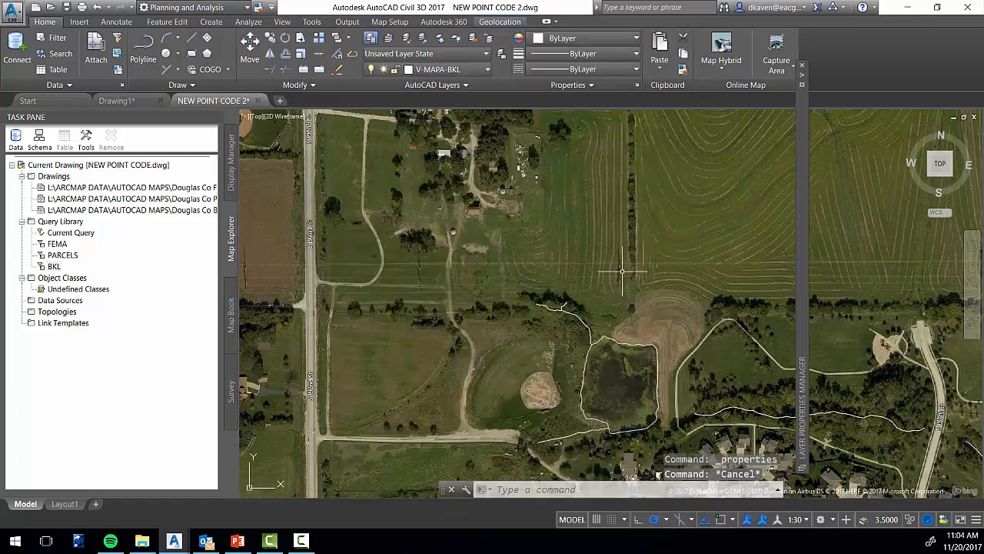
Switch the workspace from Planning and Analysis to Civil 3D
scroll(622, 284, "down", 2)
scroll(622, 285, "down", 4)
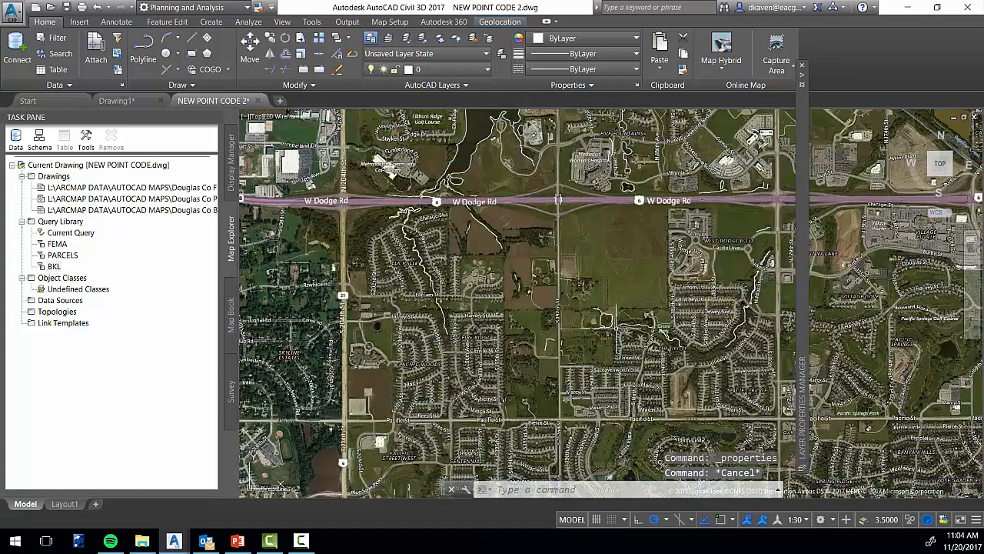
scroll(620, 310, "down", 2)
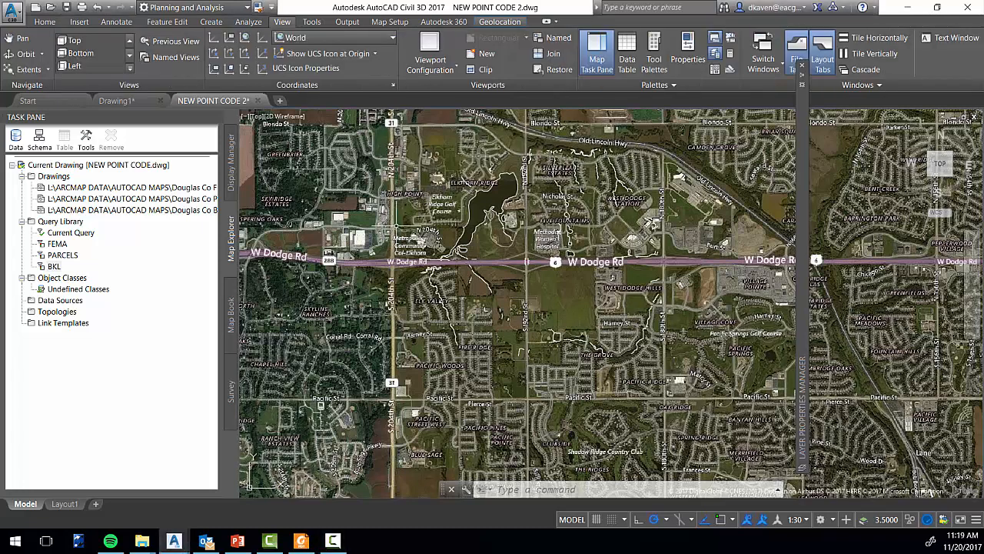
left_click(245, 9)
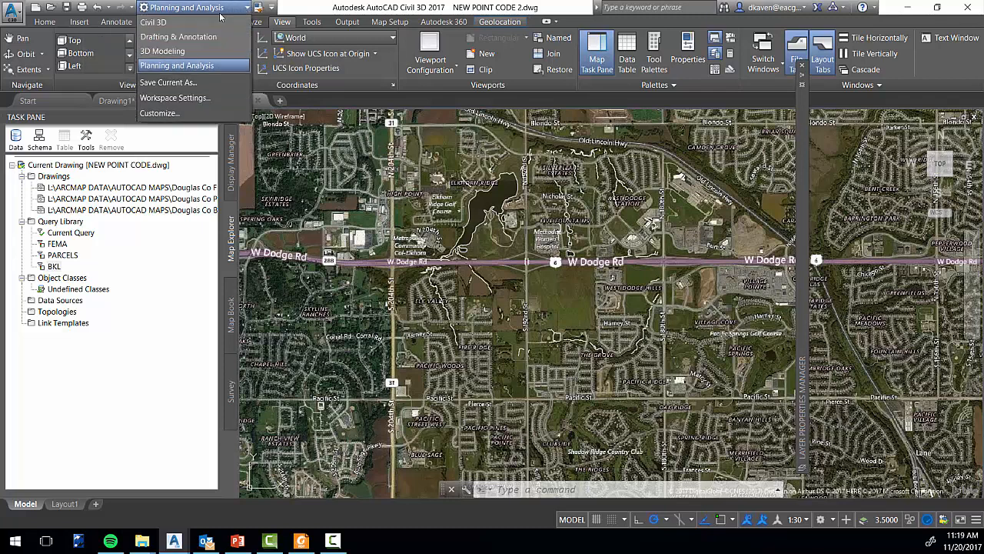
left_click(179, 23)
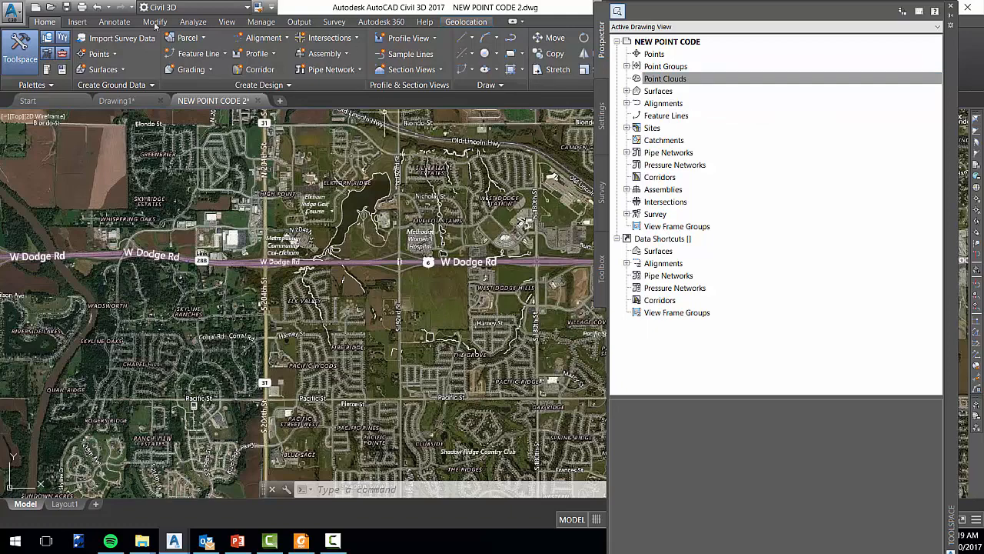
Switch to File Explorer and view the LAS files in the BareEarth_LAS_1.2 folder of Douglas_dtm
left_click(142, 540)
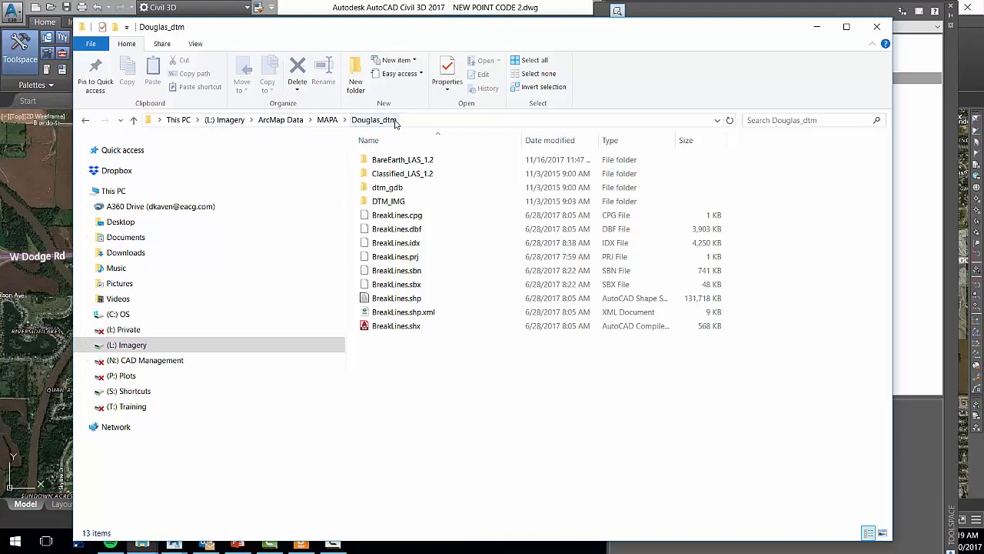
left_click(409, 161)
double_click(409, 161)
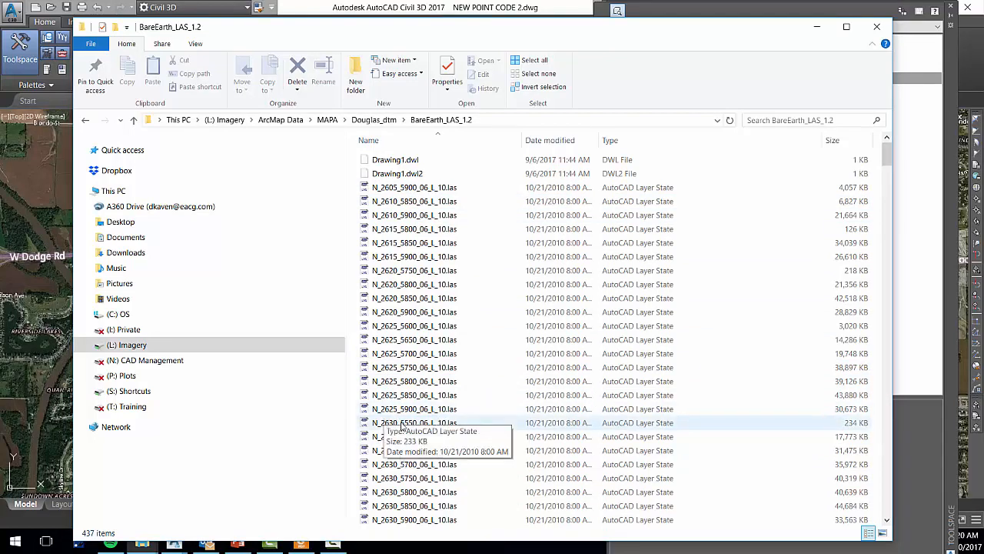
Open 2007 Douglas Photo Grid 6 Inch.pdf from MAPA Imagery (April 2007) and examine the grid tiles around W Dodge Rd
left_click(118, 346)
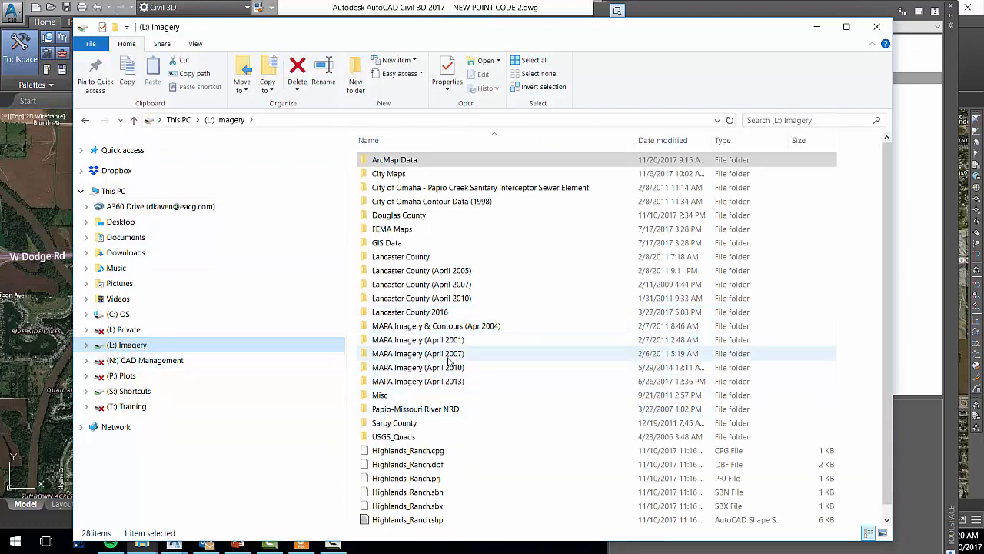
double_click(420, 360)
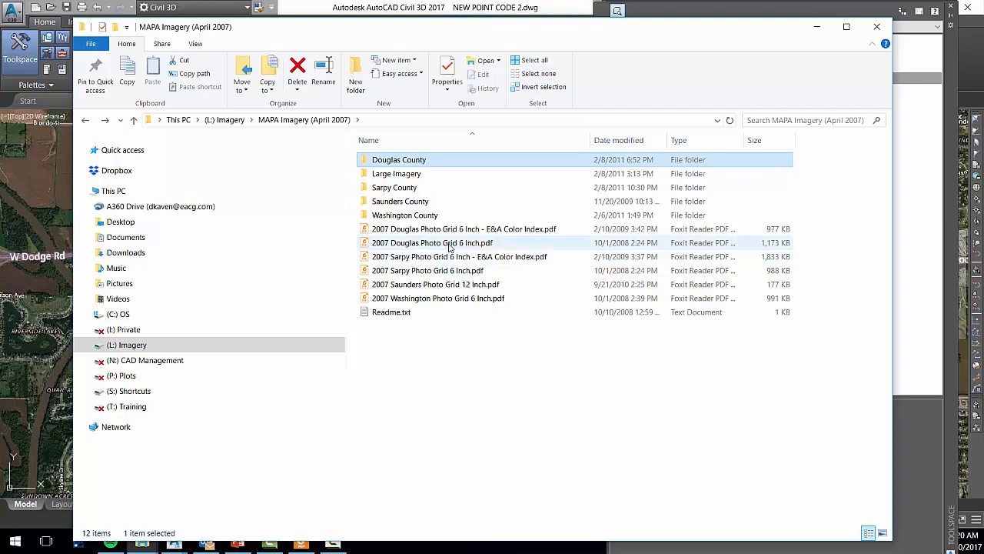
double_click(450, 243)
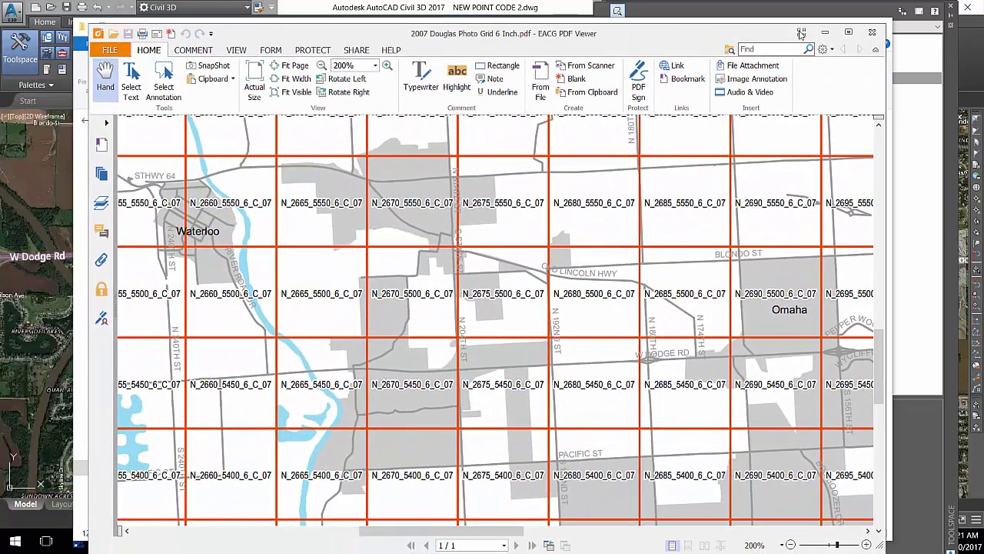
left_click(848, 32)
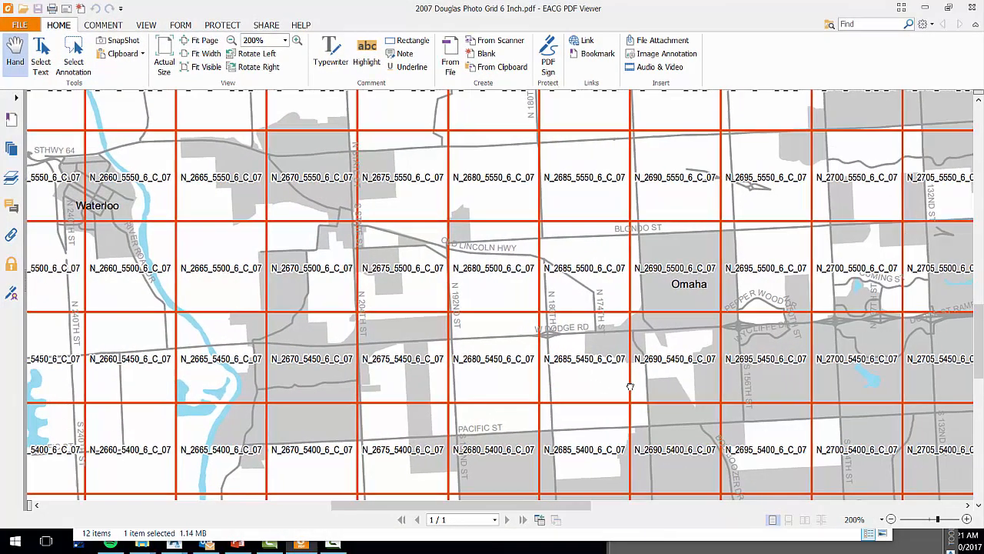
left_click_drag(630, 387, 529, 373)
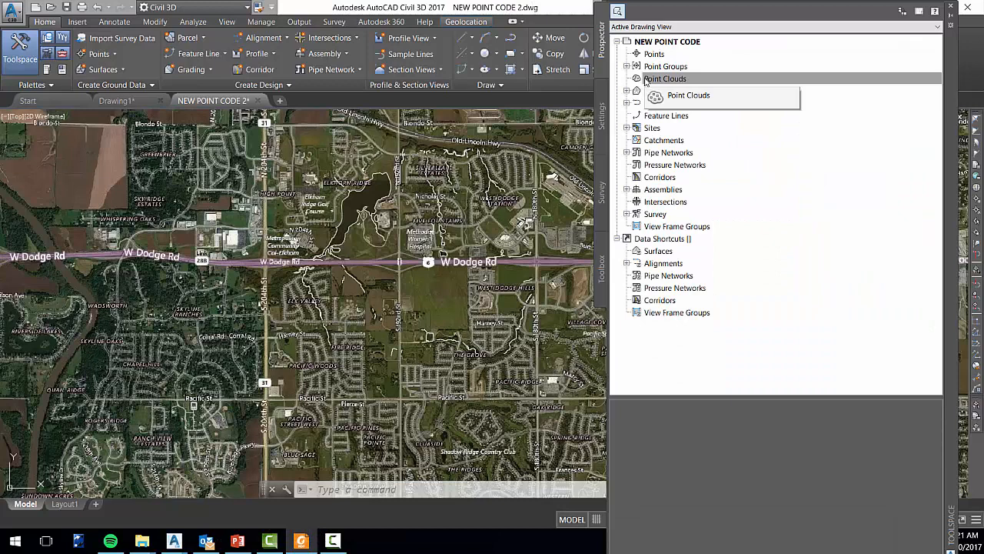
Start a new point cloud, keeping the default name template and the E&A Point Cloud style, and proceed to its source data
right_click(697, 81)
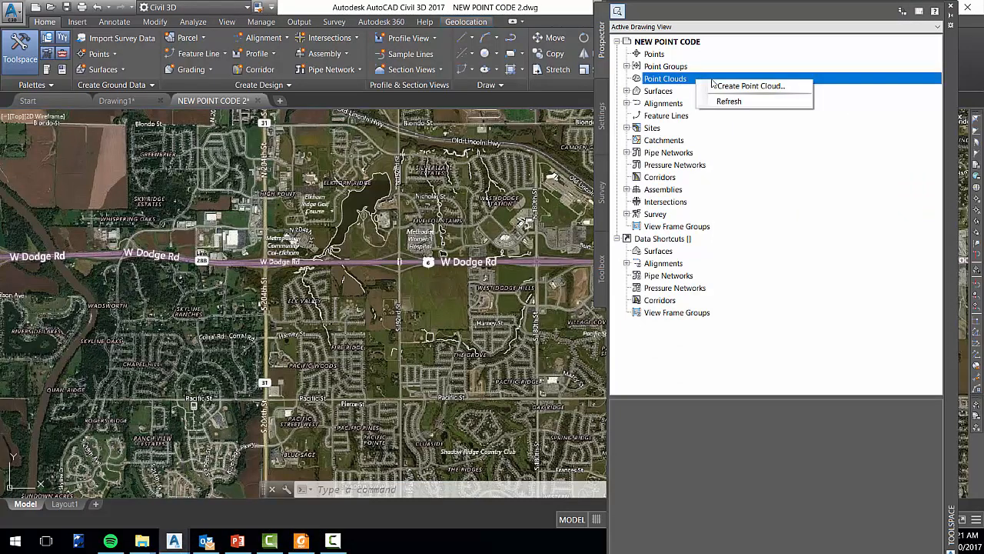
left_click(776, 87)
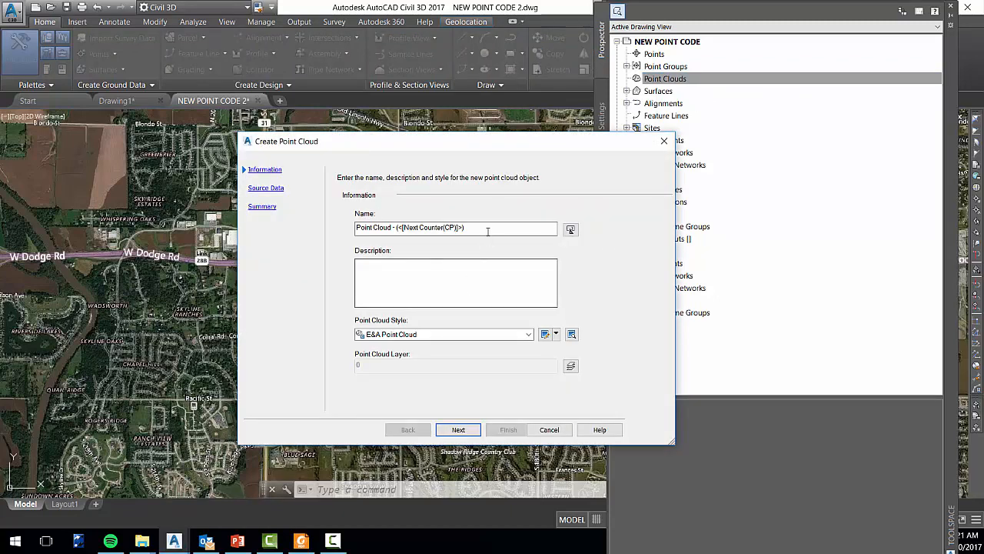
left_click_drag(488, 228, 340, 246)
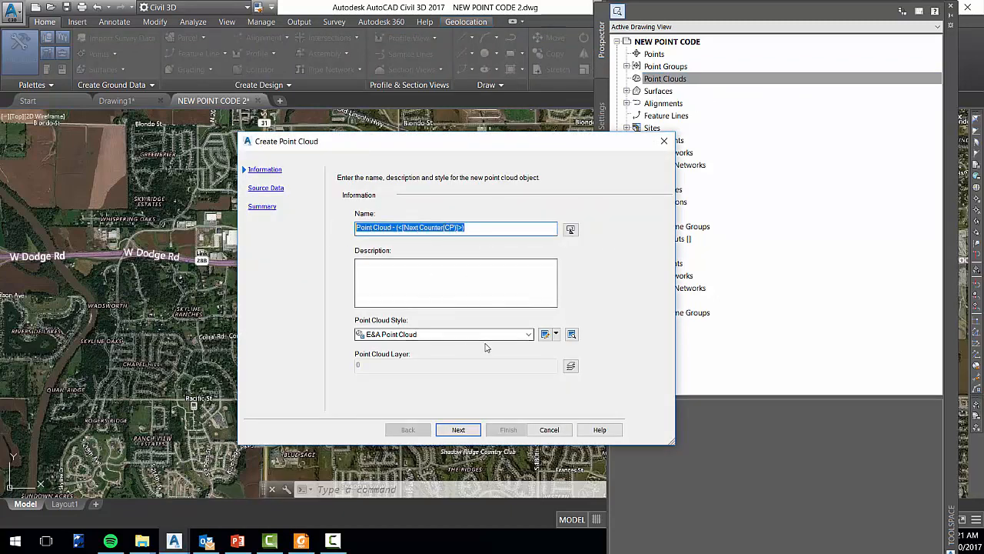
left_click(458, 429)
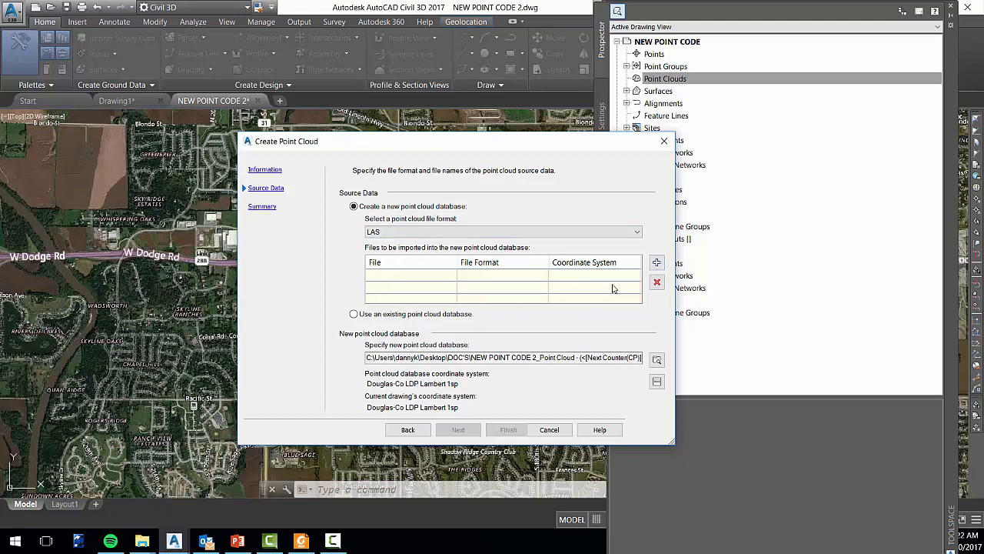
Start adding a LAS source file and browse to ArcMap Data > MAPA > Douglas_dtm > BareEarth_LAS_1.2 on the Imagery drive
left_click(657, 264)
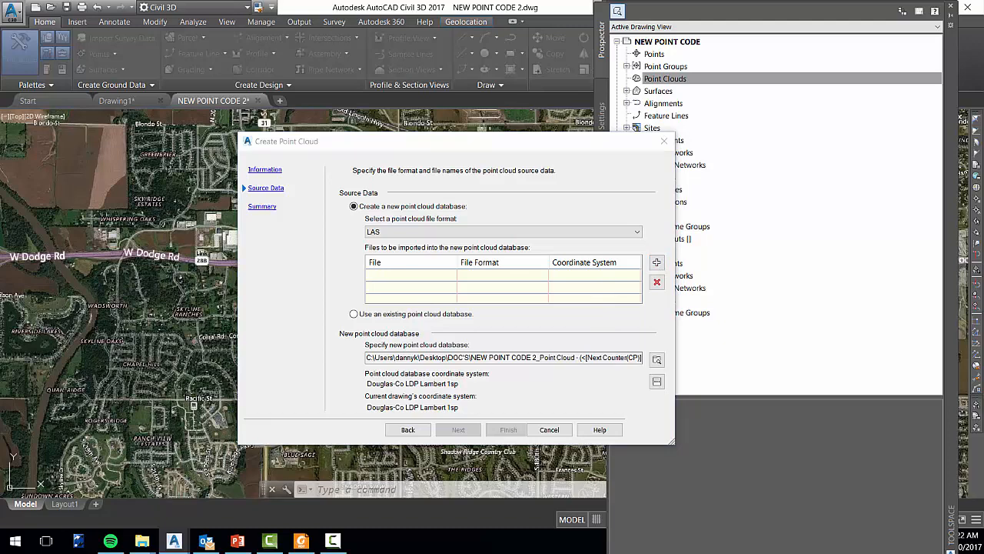
left_click(331, 182)
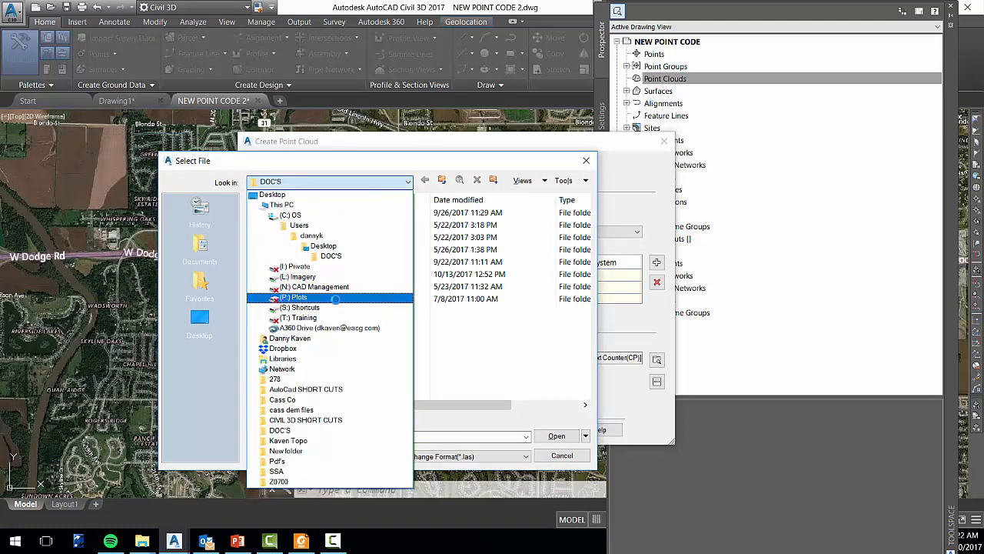
left_click(335, 277)
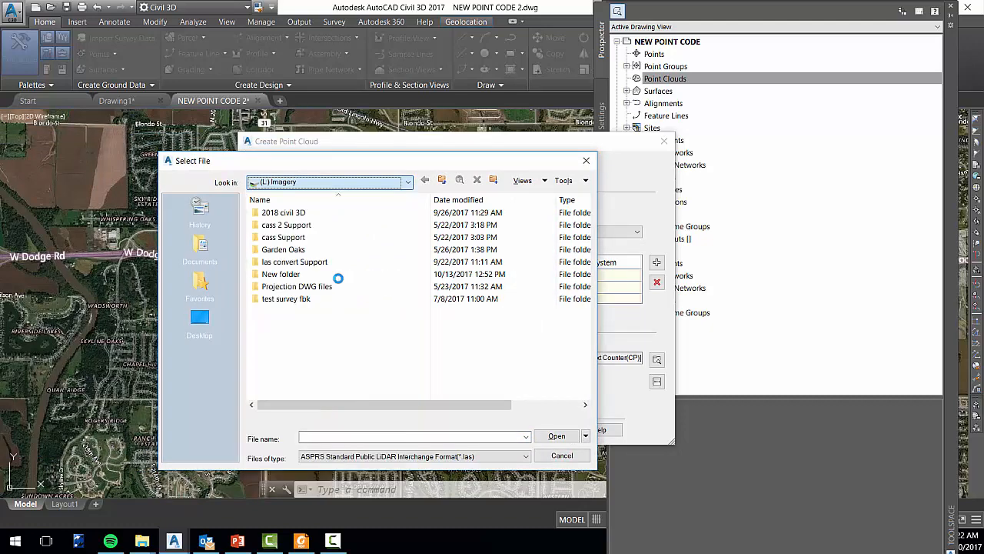
left_click(308, 216)
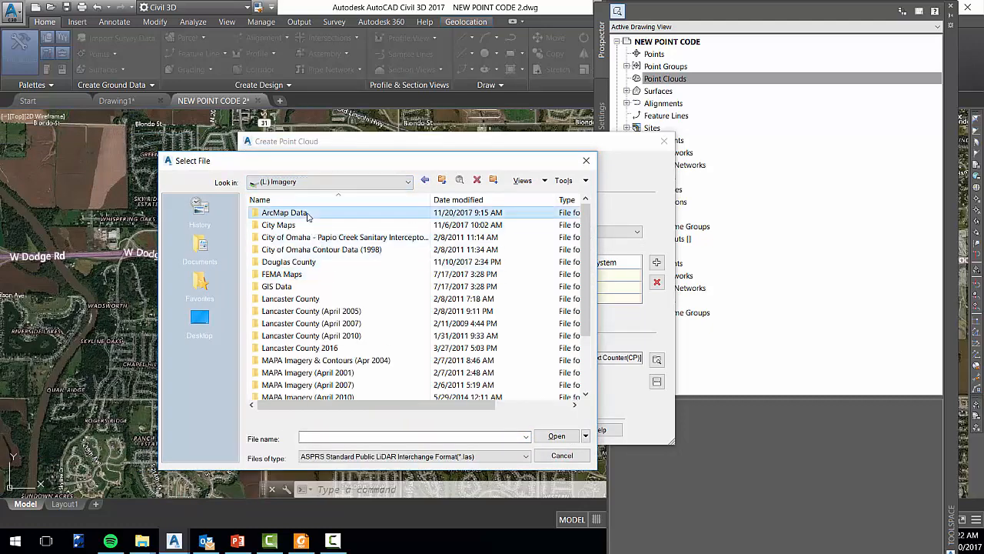
double_click(307, 215)
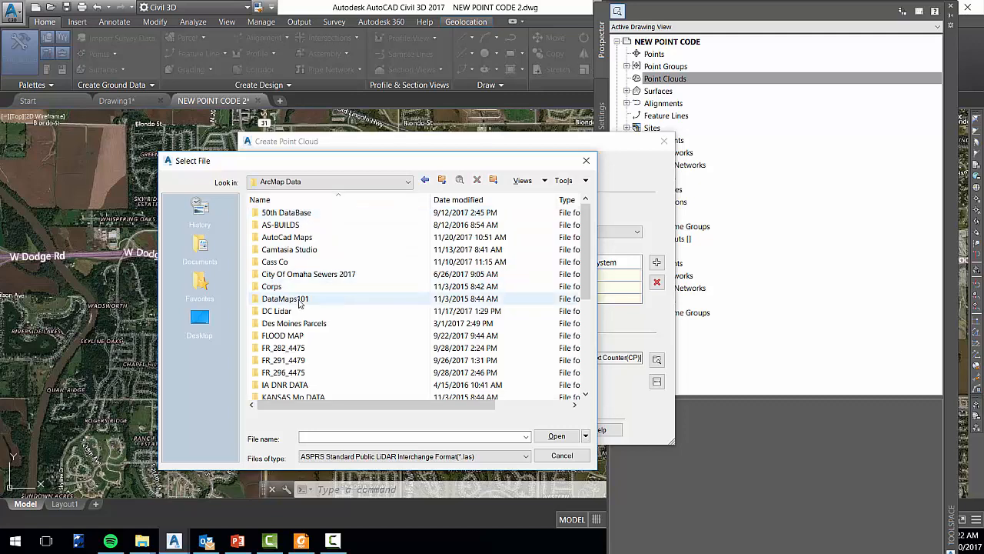
scroll(302, 305, "down", 1)
scroll(301, 304, "down", 1)
left_click(279, 336)
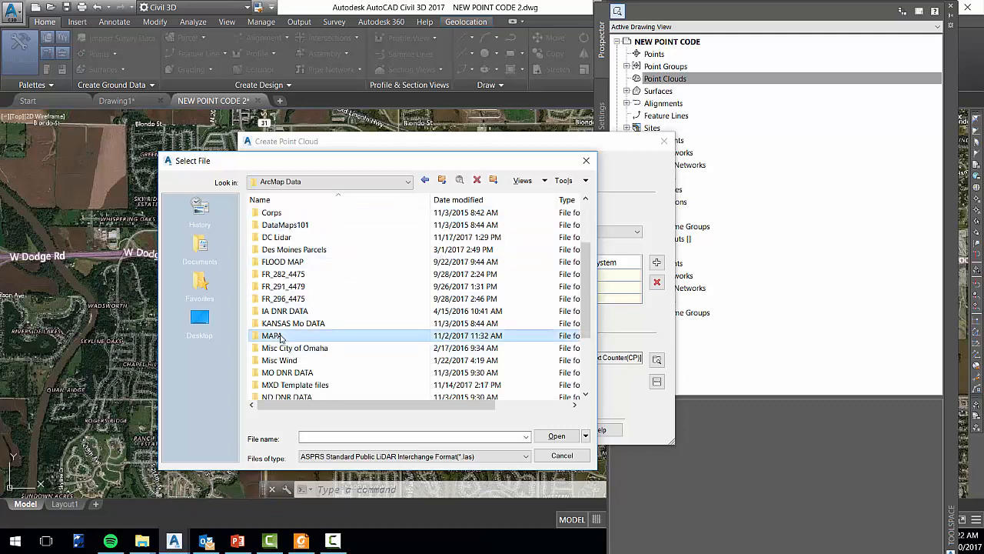
double_click(281, 337)
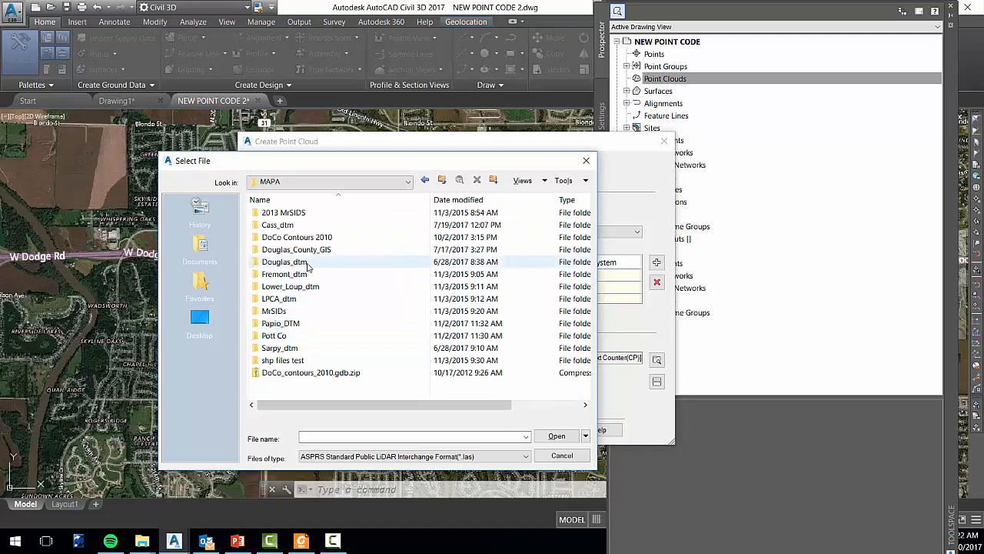
left_click(308, 262)
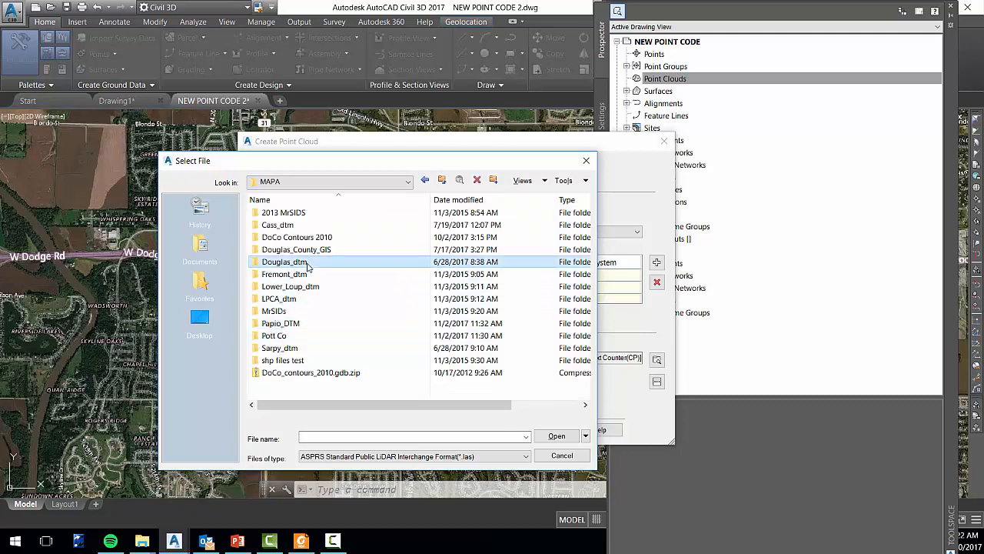
double_click(308, 263)
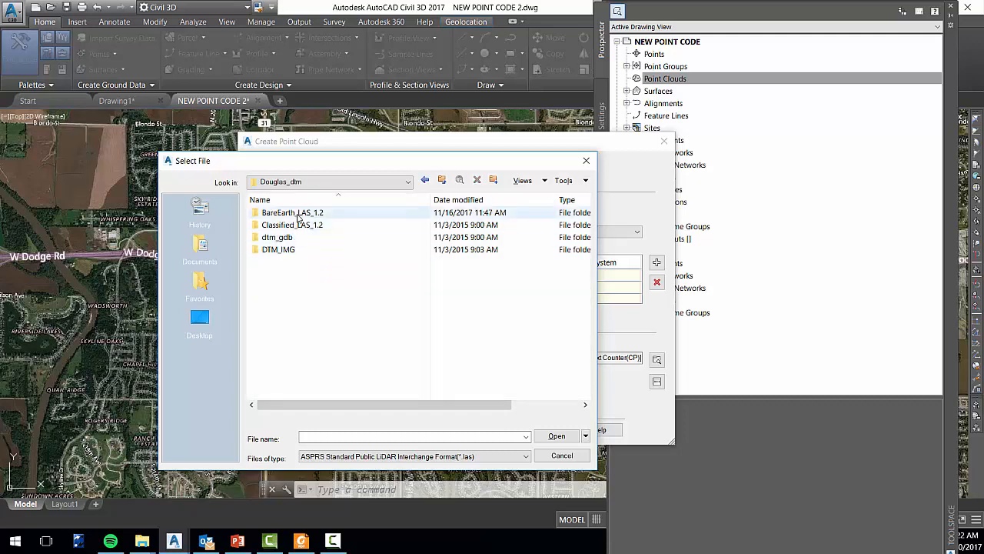
left_click(298, 216)
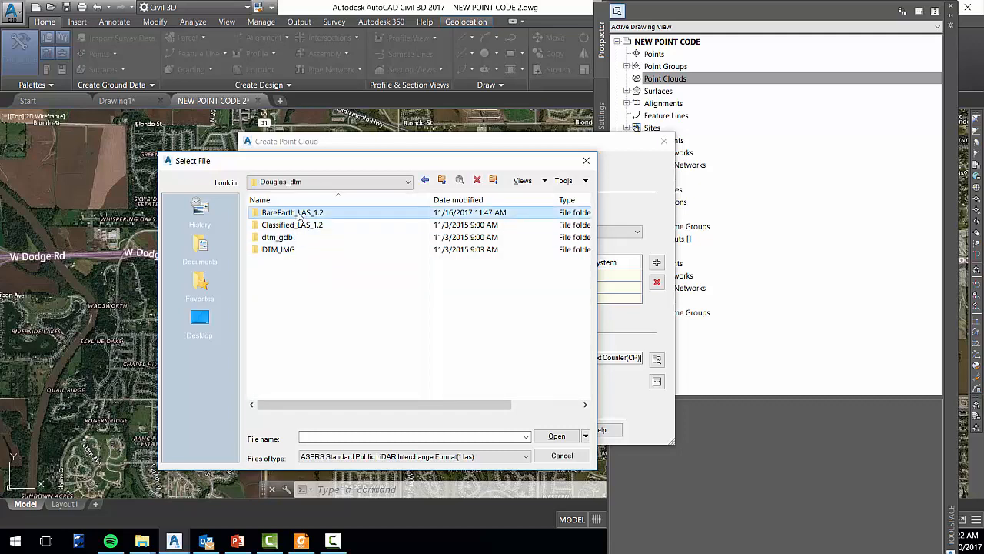
double_click(298, 216)
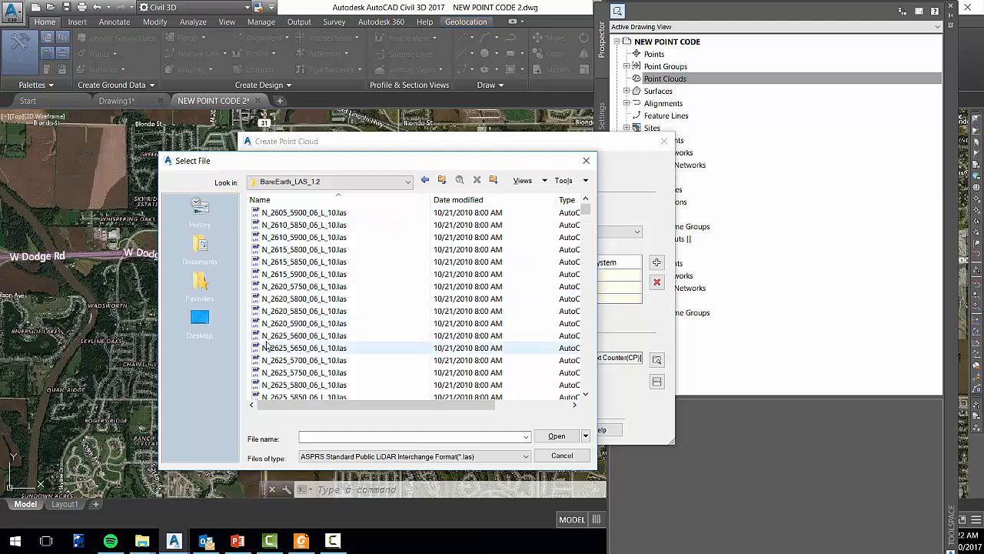
Add N_2680_5450_06_L_10.las as the source file for the new point cloud database
scroll(289, 330, "down", 8)
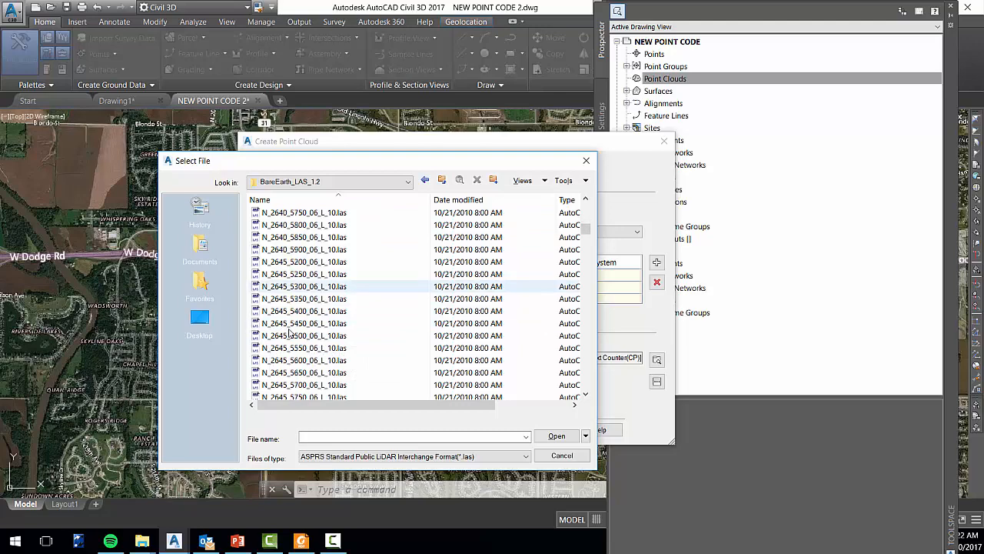
scroll(291, 338, "down", 10)
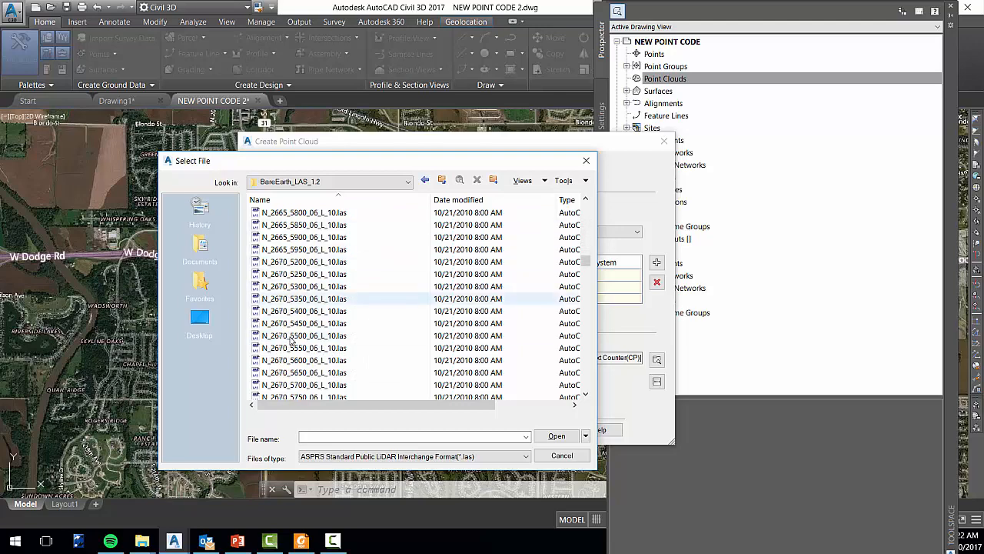
scroll(289, 331, "down", 7)
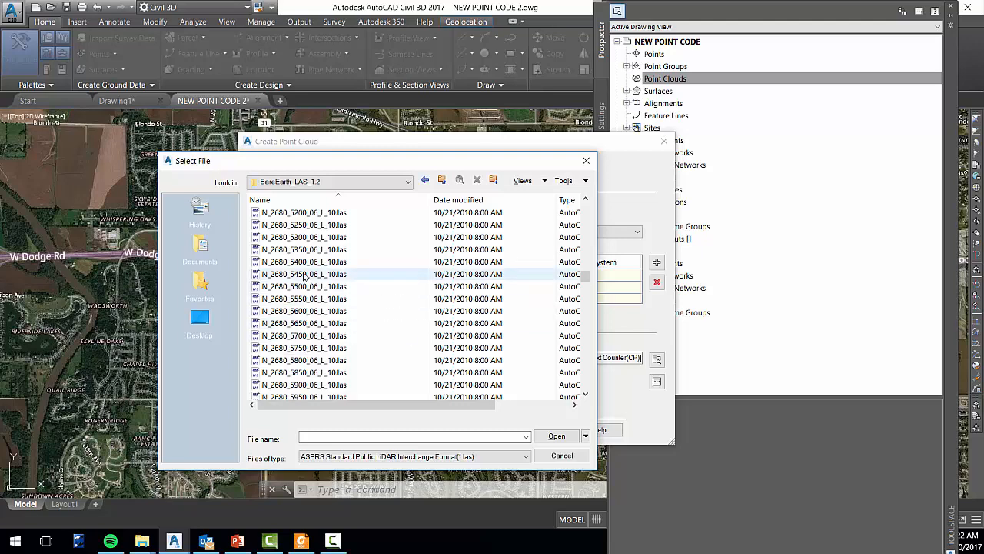
left_click(319, 275)
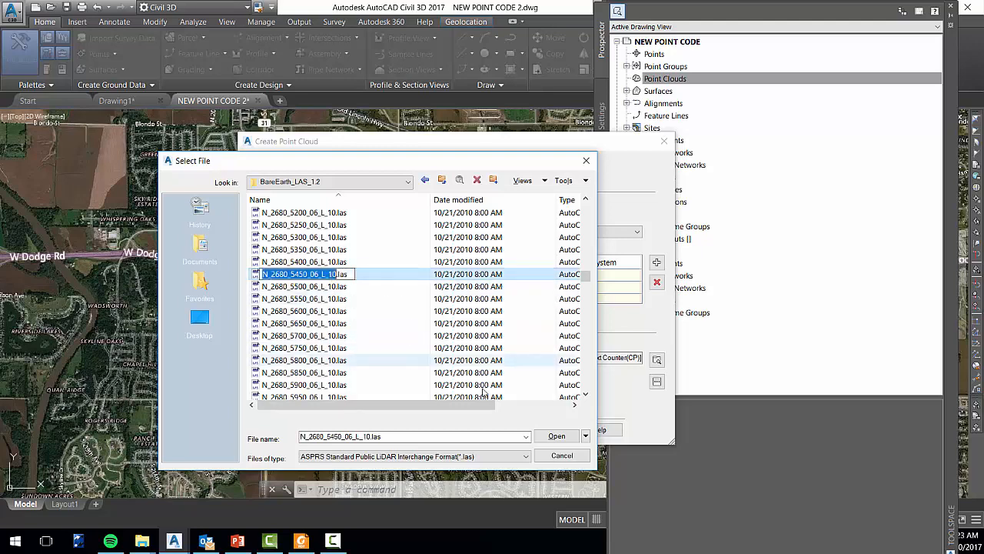
left_click(557, 436)
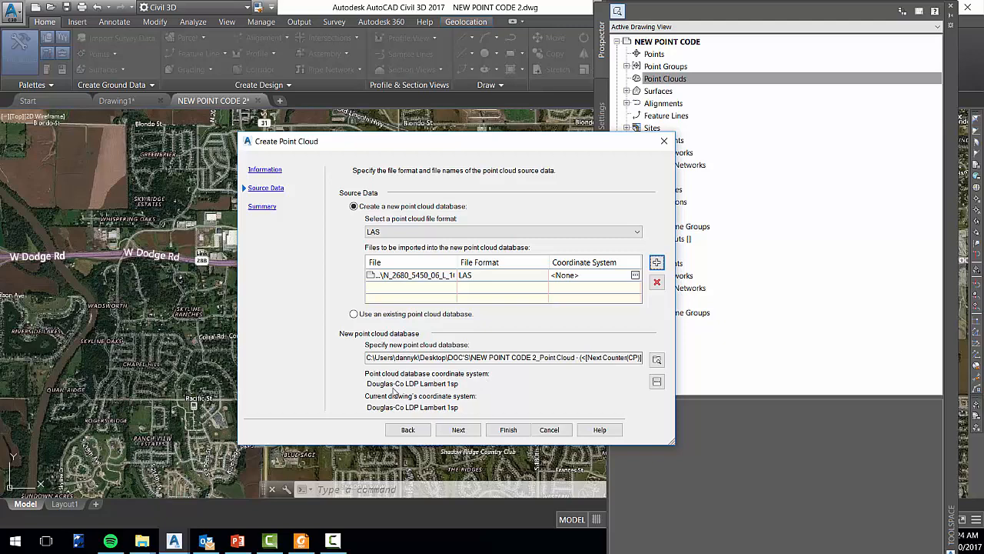
Set the point cloud database coordinate system to NAD83 Nebraska State Planes, US Foot
left_click(657, 380)
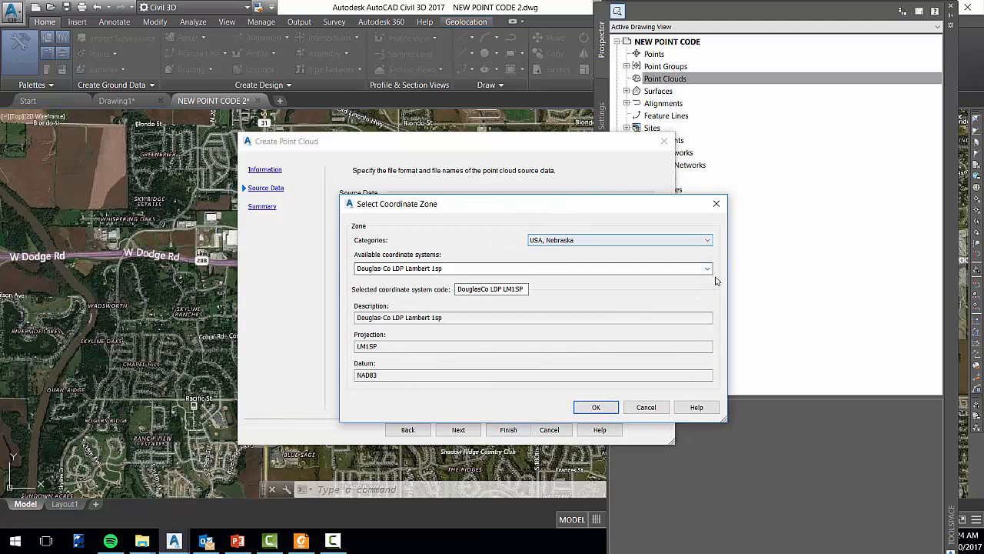
left_click(708, 268)
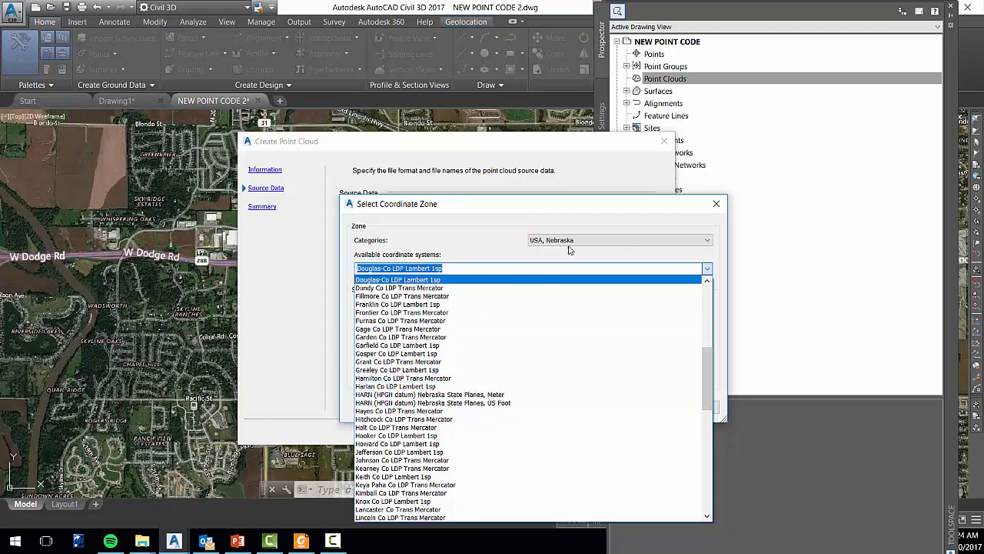
left_click_drag(706, 366, 702, 410)
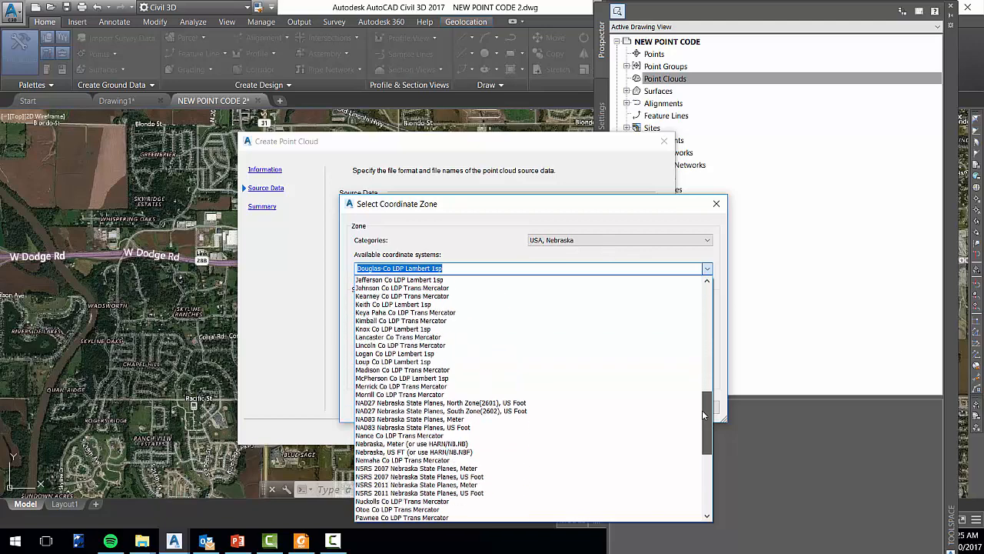
left_click(415, 427)
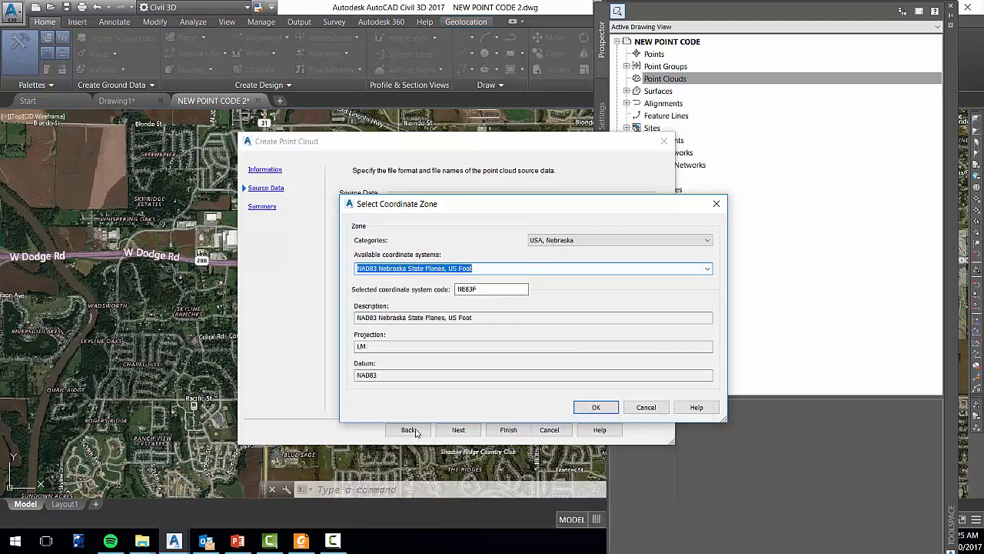
left_click(591, 406)
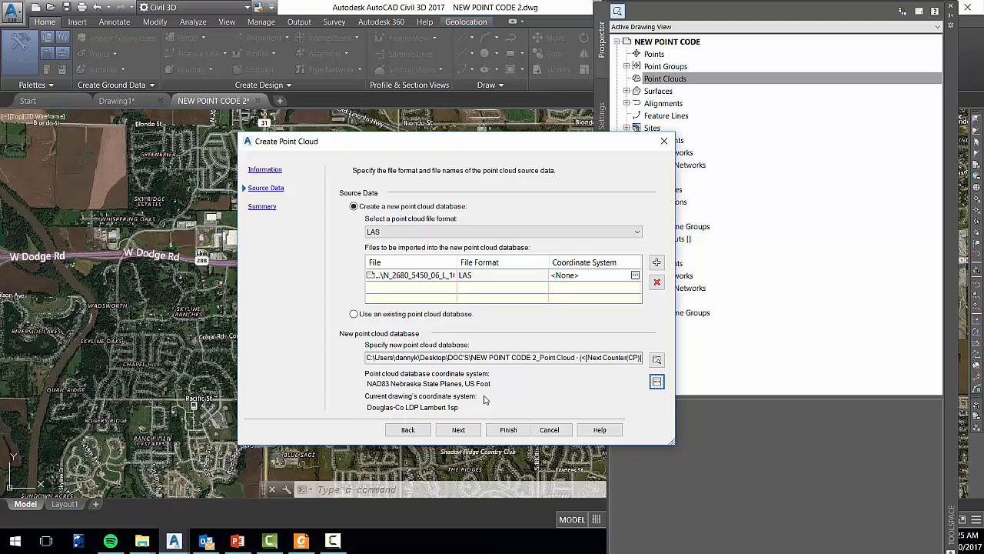
Finish creating the point cloud from its summary and dismiss the background processing message
left_click(458, 430)
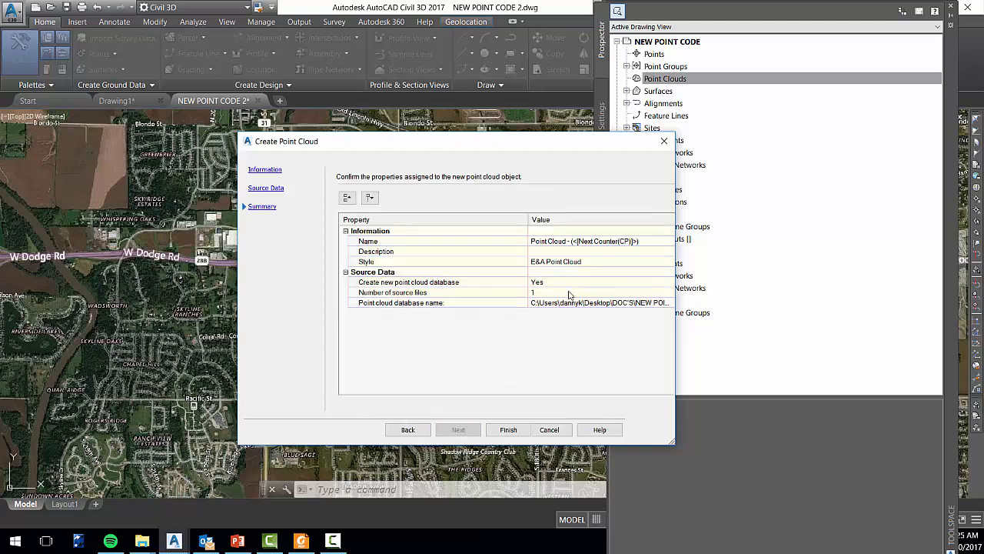
left_click(500, 428)
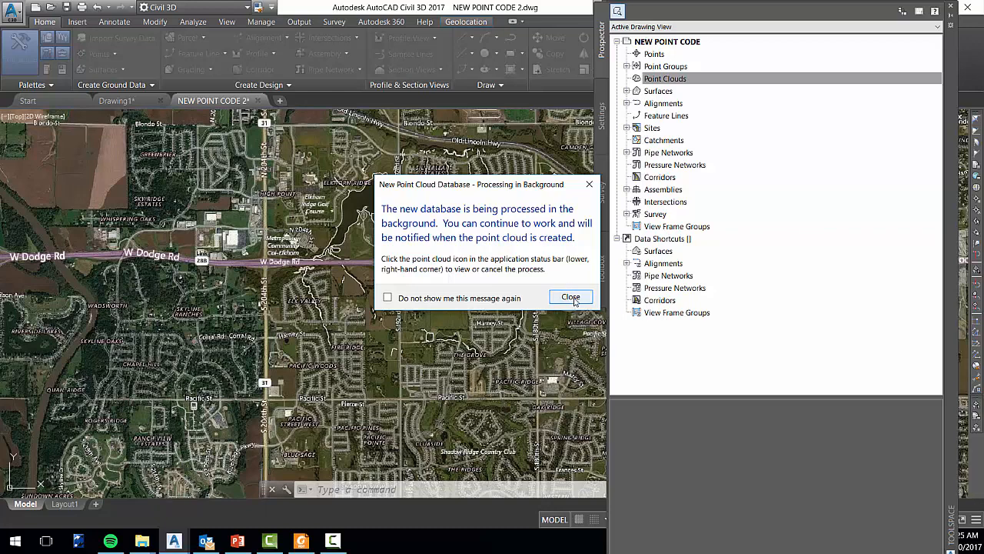
left_click(570, 296)
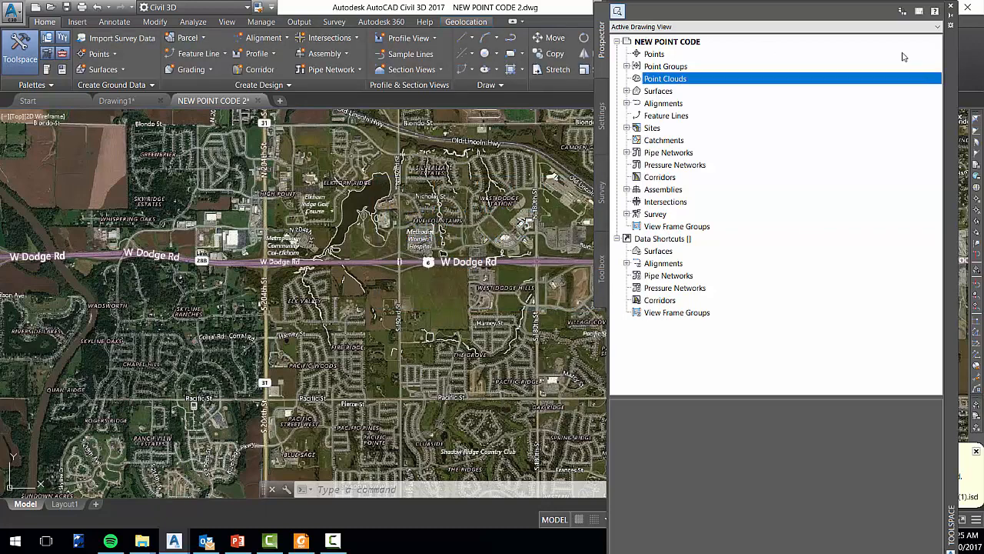
Collapse, move and close the Toolspace palette, and dismiss the point cloud notification to clear the drawing view
left_click(952, 15)
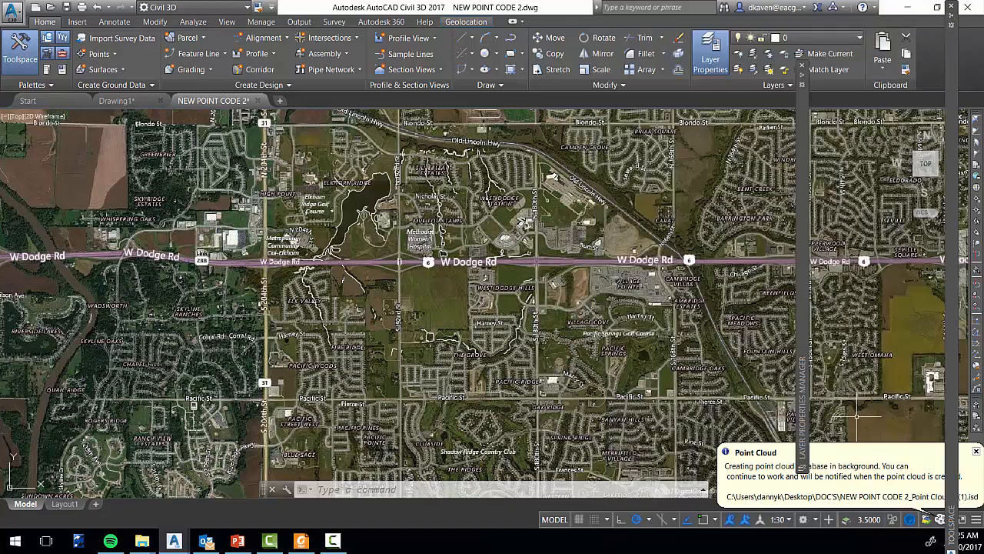
left_click_drag(953, 452, 688, 457)
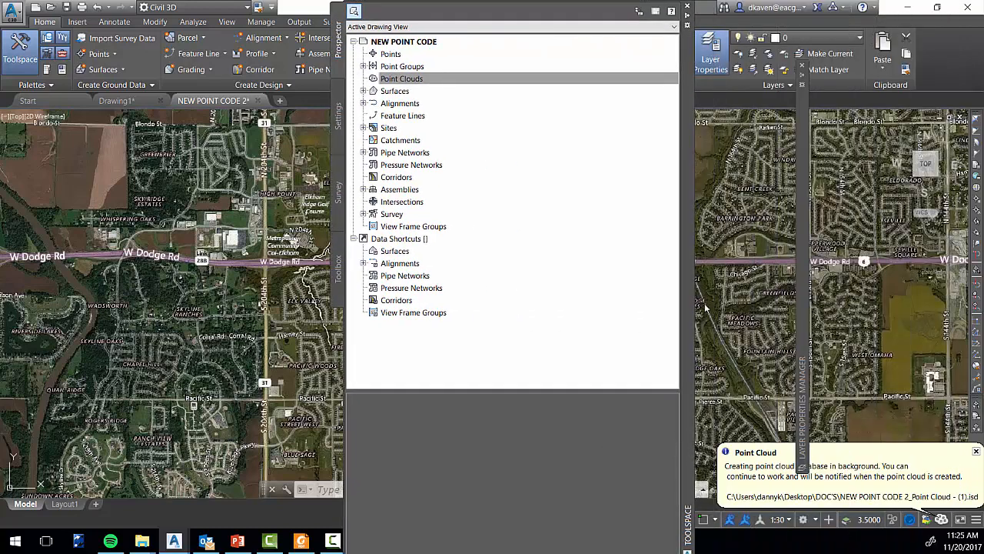
left_click(690, 7)
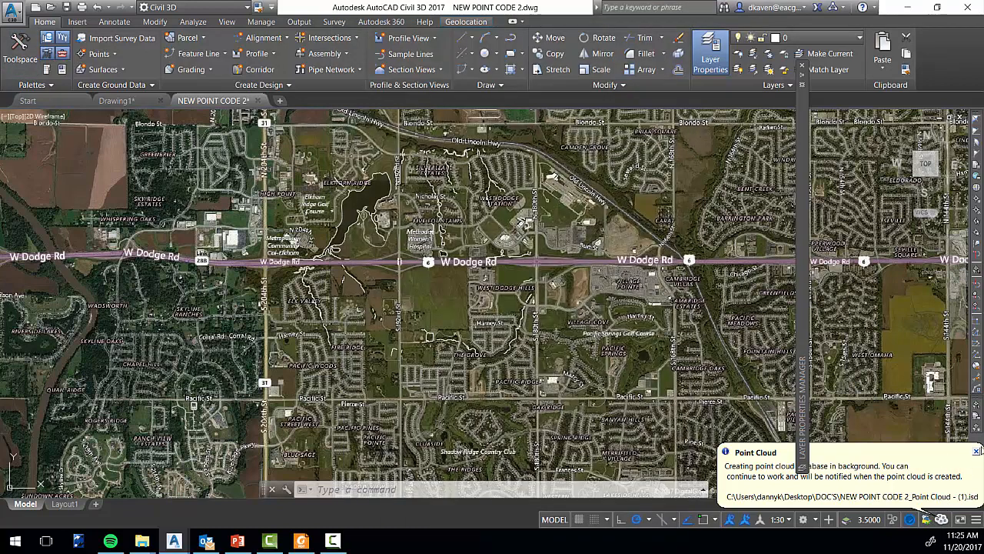
left_click(976, 452)
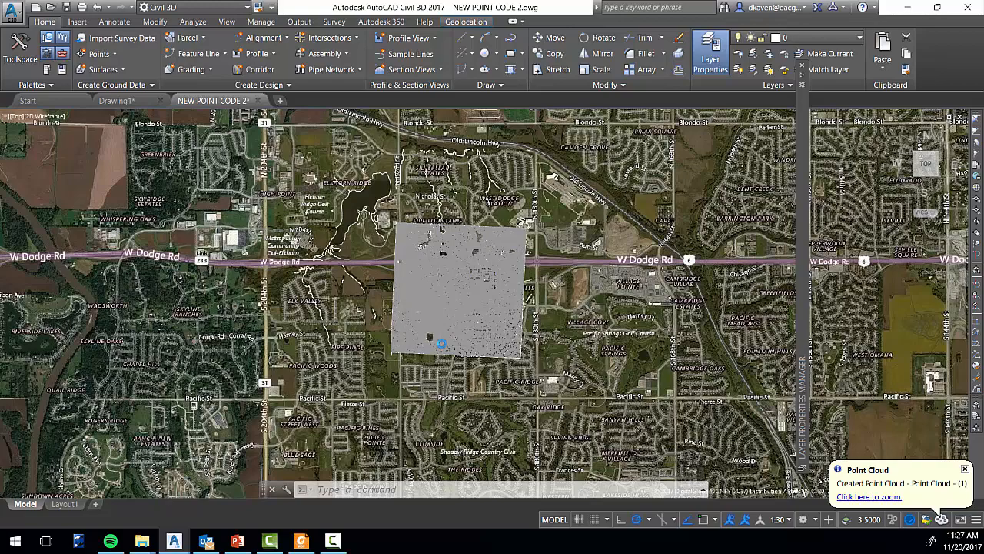
Examine the new point cloud over the aerial imagery around the pond south of W Dodge Rd
scroll(406, 330, "up", 6)
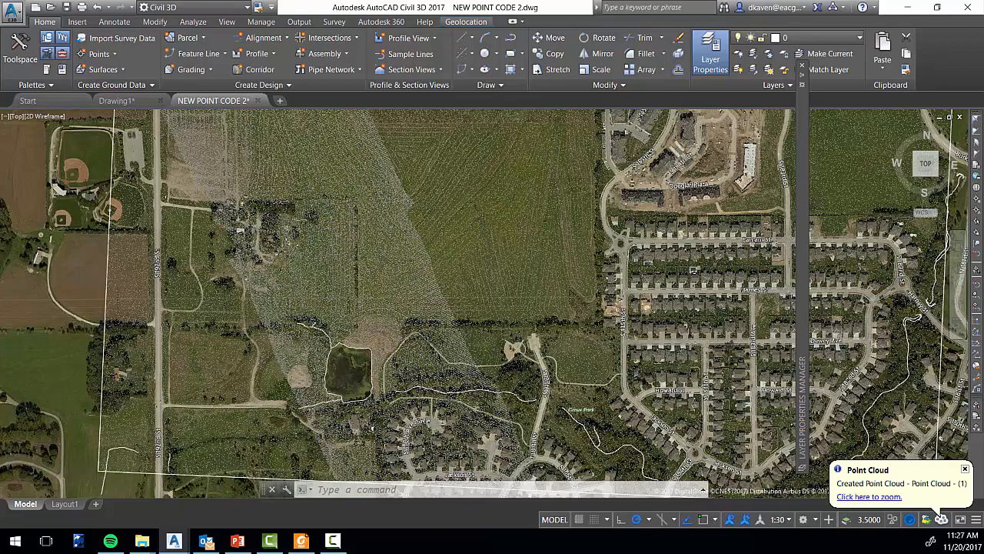
scroll(414, 367, "down", 5)
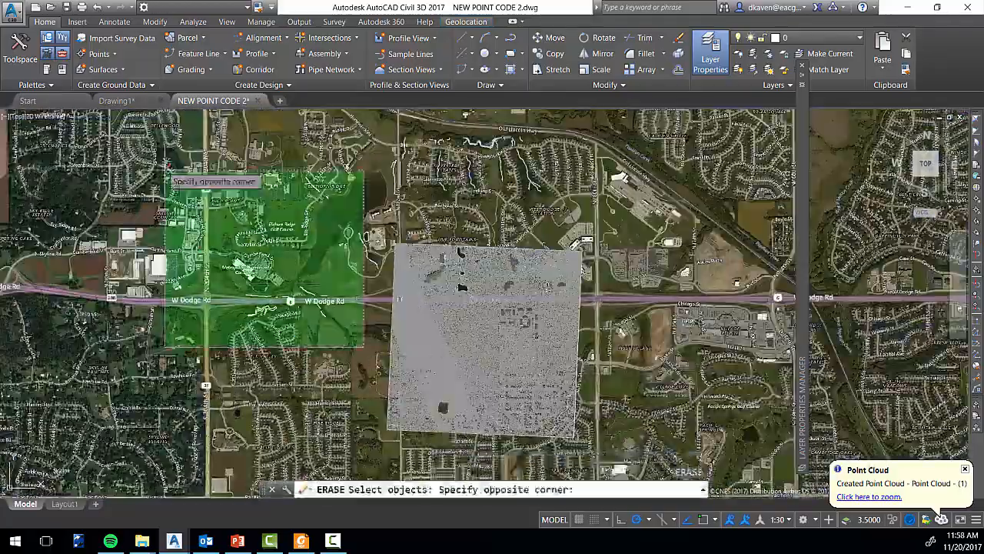
Try to erase the remaining breaklines west of the point cloud, and view the wider Omaha area
left_click(165, 171)
key("Return")
scroll(346, 385, "down", 2)
scroll(339, 224, "down", 6)
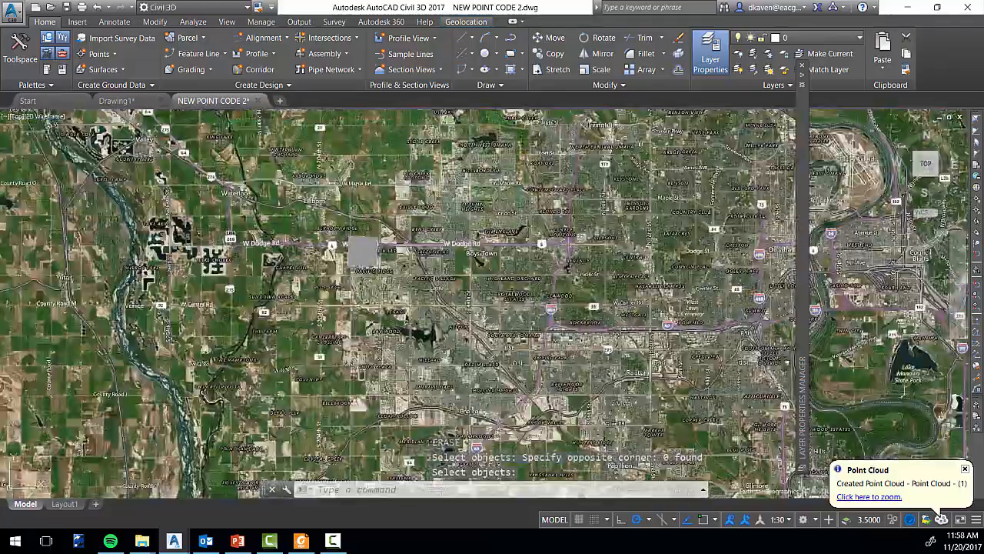
Zoom to the point cloud over W Dodge Rd, select it and set its point density to 50
left_click(351, 286)
left_click(308, 120)
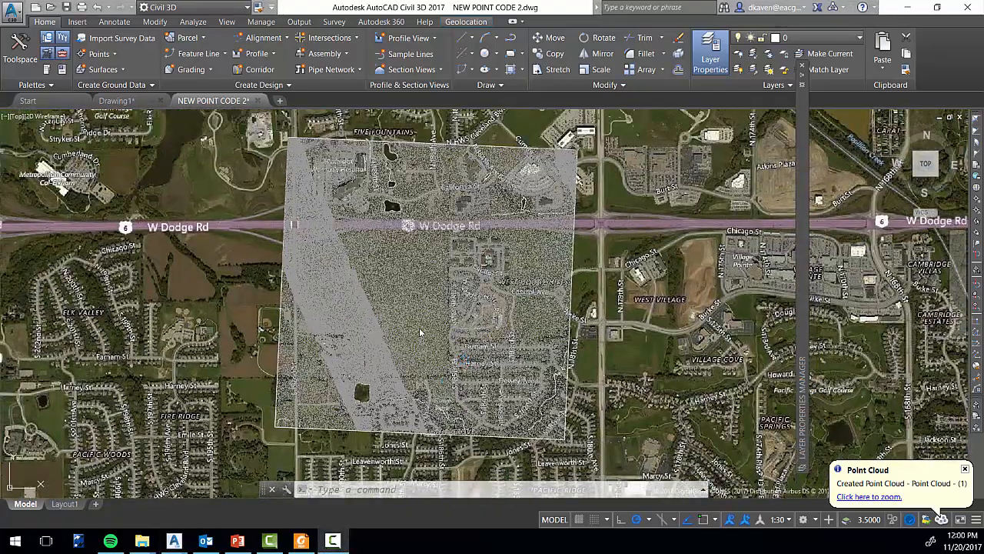
left_click(458, 300)
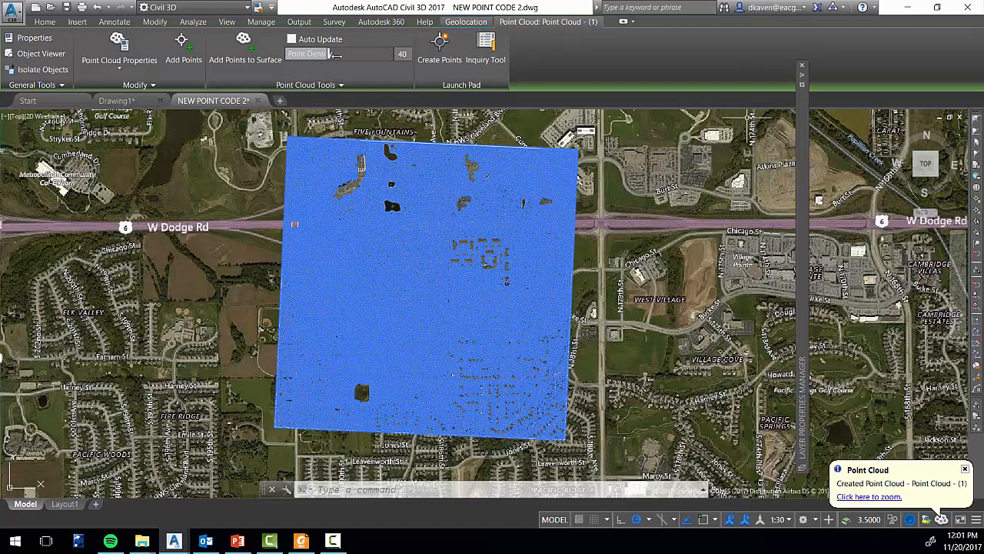
key("Escape")
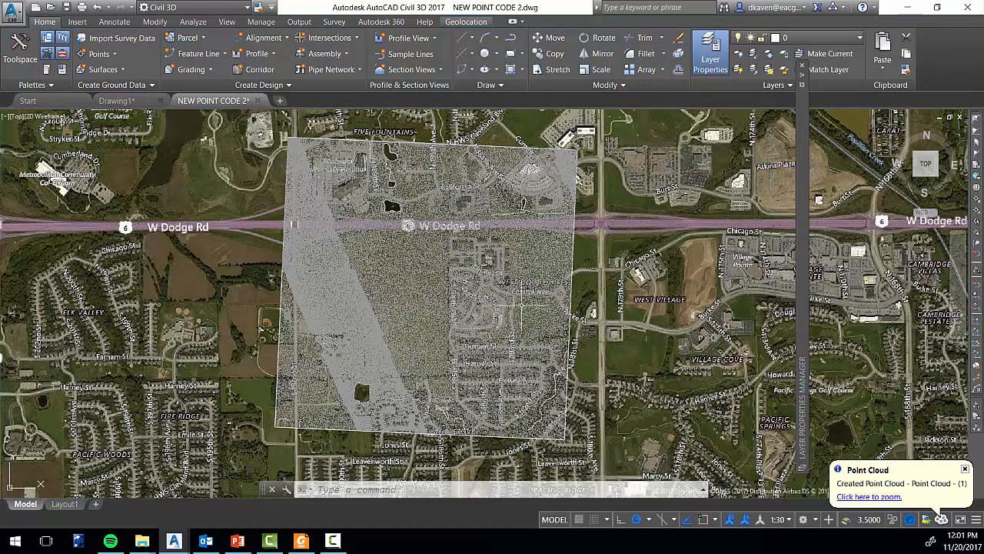
left_click(543, 261)
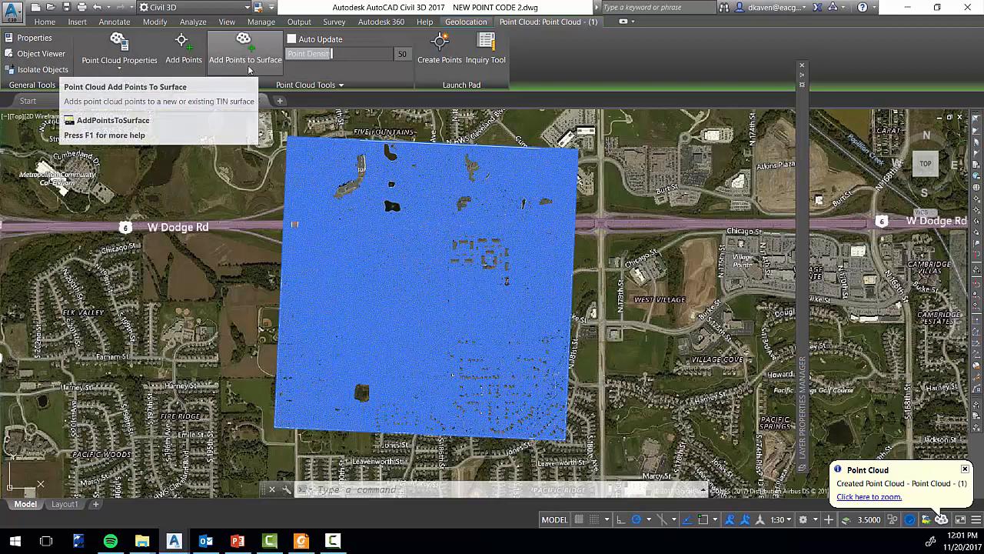
Start adding the cloud's points to a new surface named EG, described "EIXITING GRADE SURF AT SITE", with style E&A Ex. 2'&10'
left_click(247, 62)
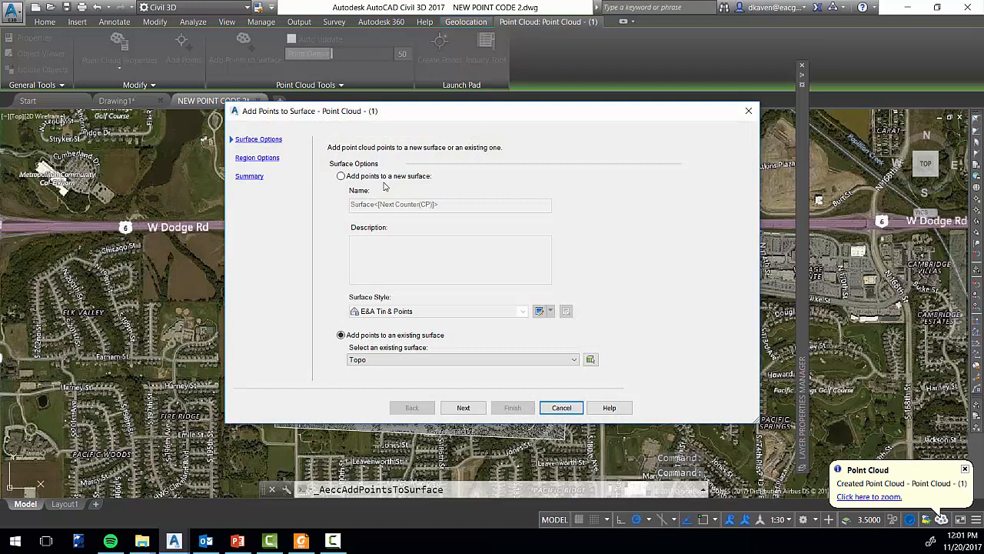
left_click(340, 176)
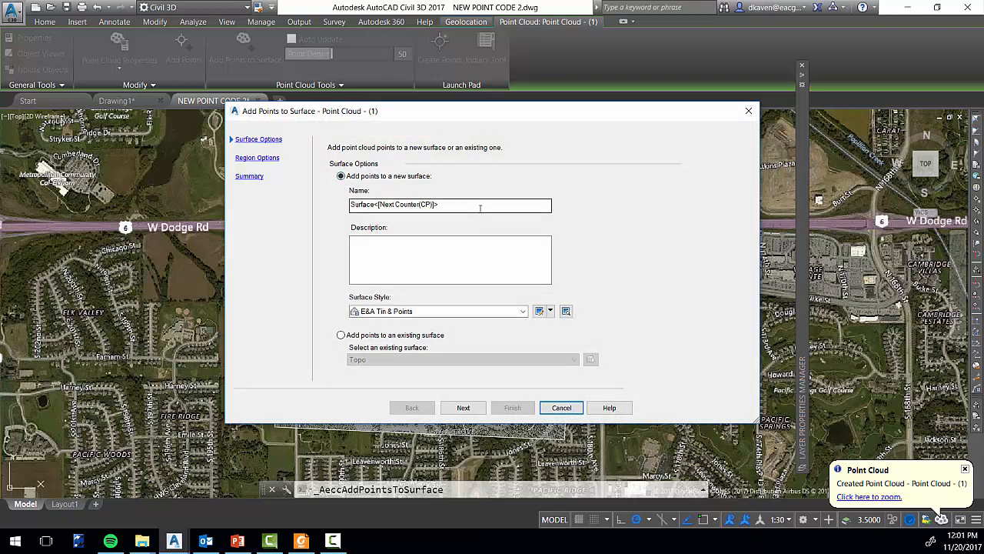
key("BackSpace")
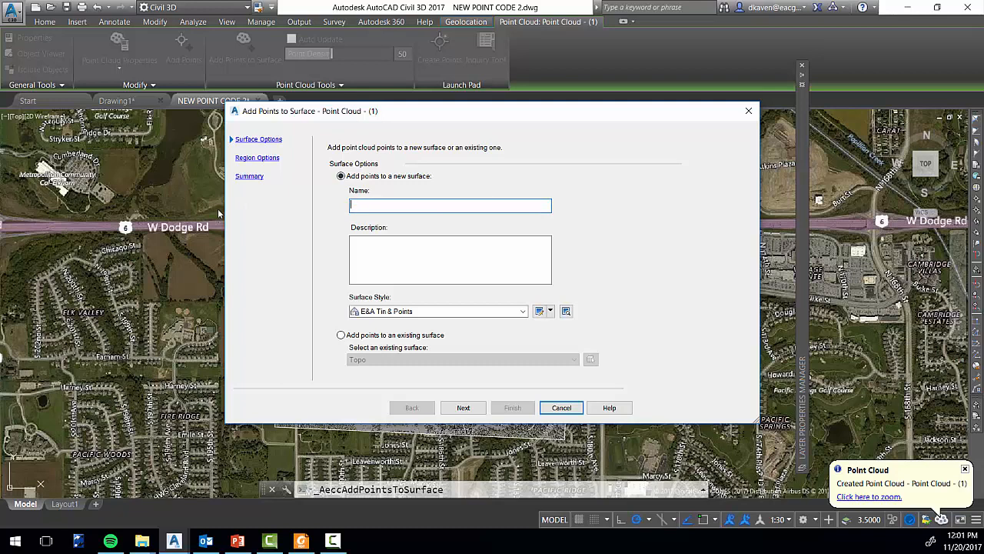
left_click(375, 260)
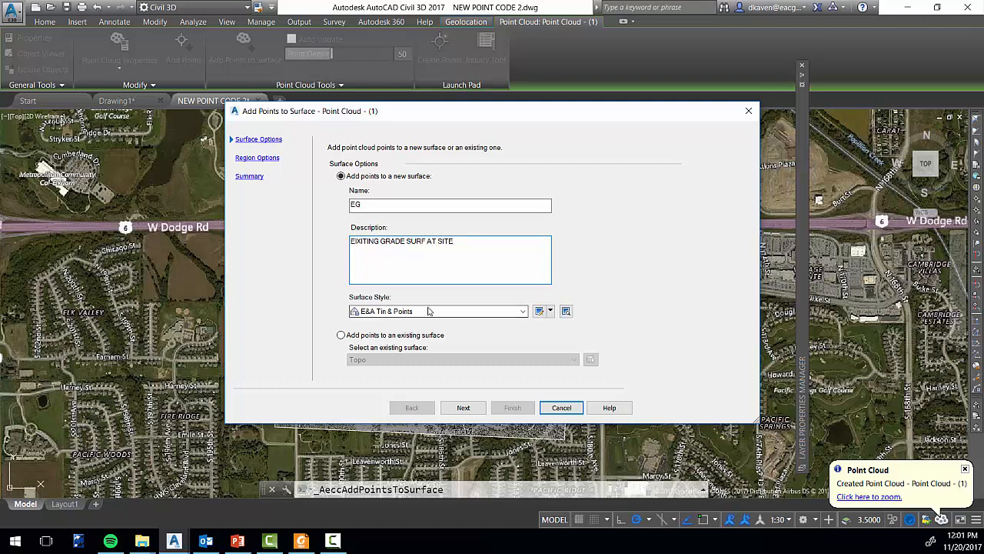
left_click(523, 311)
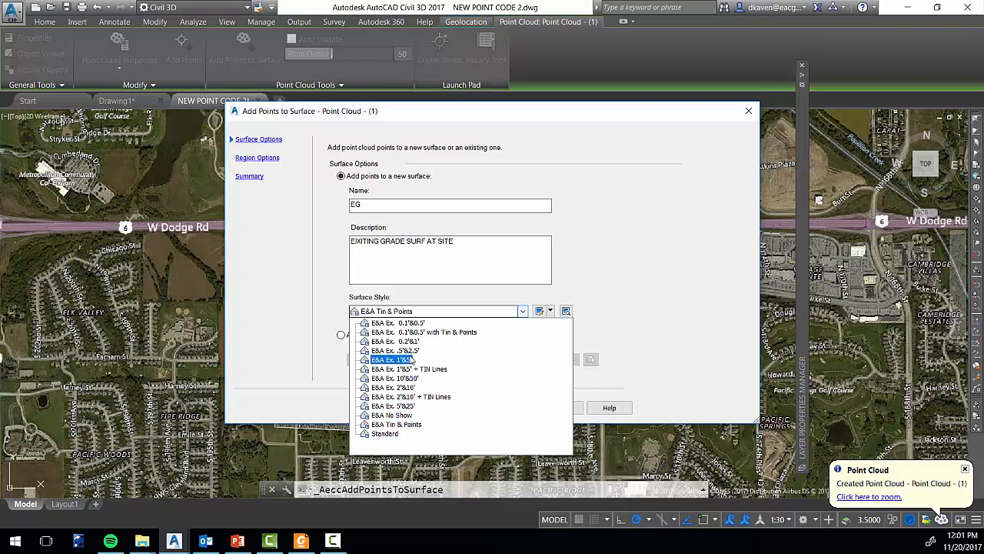
left_click(394, 387)
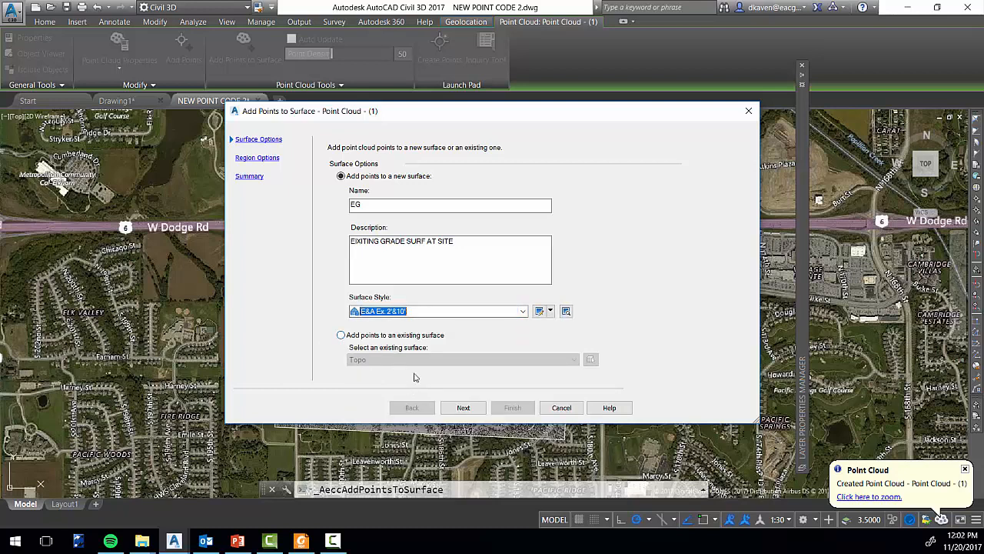
Use the point cloud extents as the source region and finish creating the EG surface
left_click(468, 409)
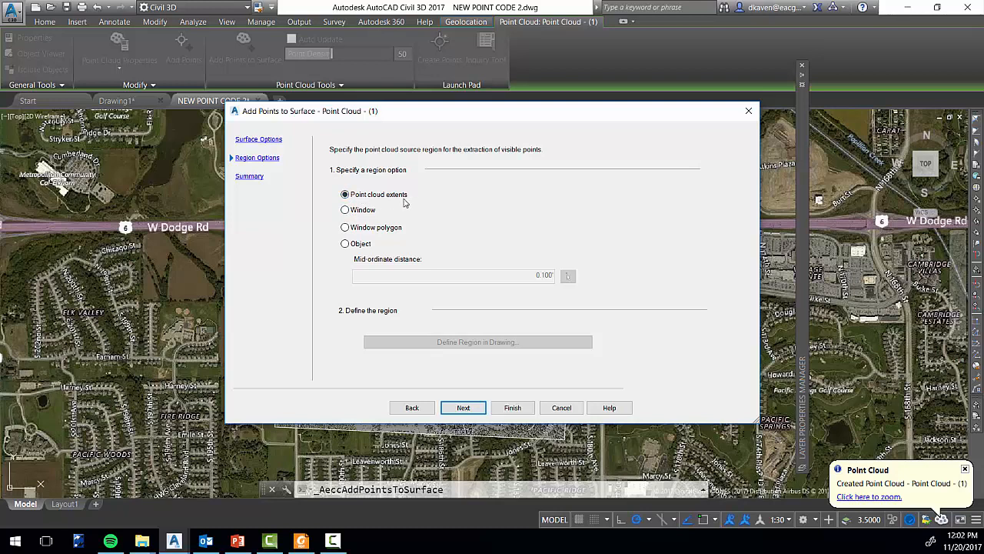
left_click(465, 408)
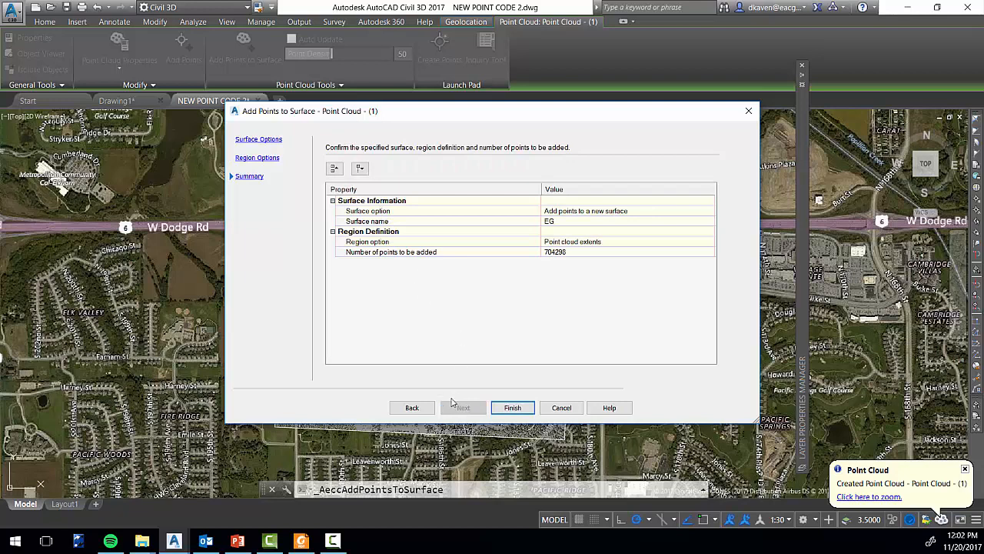
left_click(512, 407)
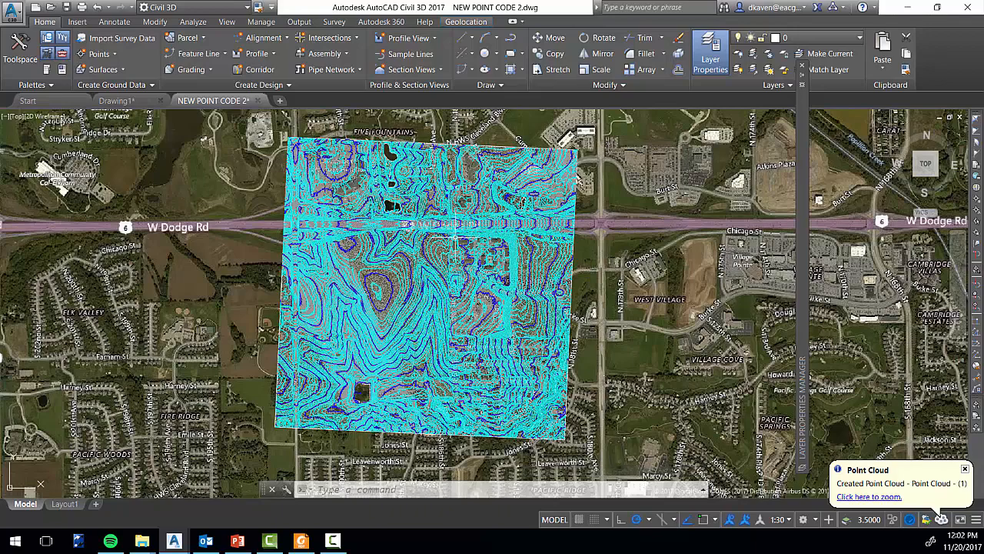
scroll(442, 227, "up", 4)
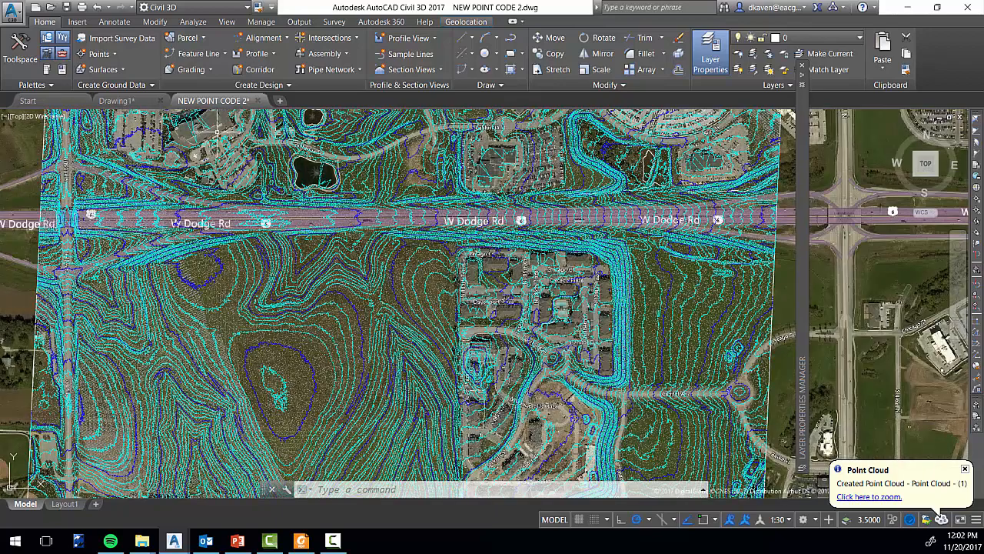
Reopen the Toolspace and expand the EG surface's definition to reach its breaklines
left_click(20, 50)
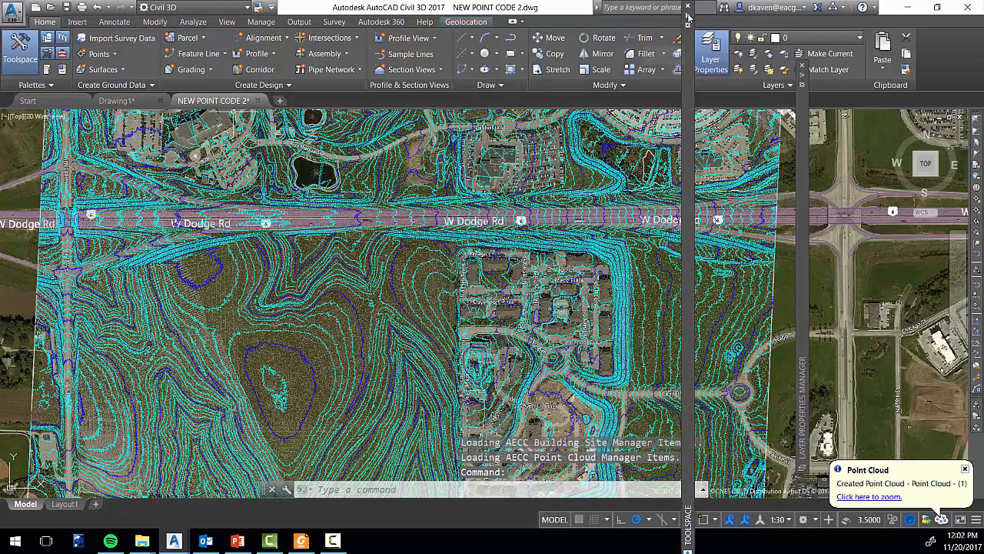
mouse_move(689, 17)
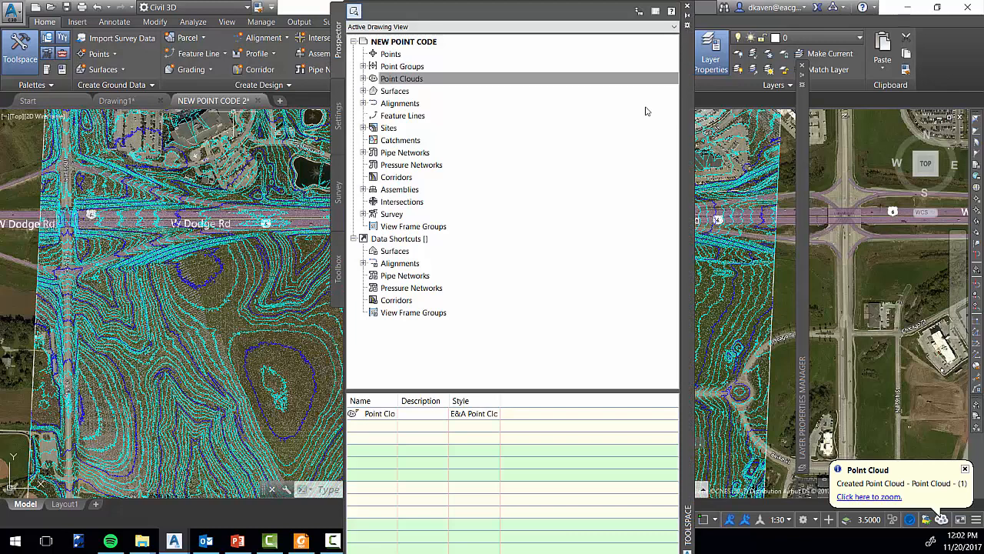
left_click(363, 91)
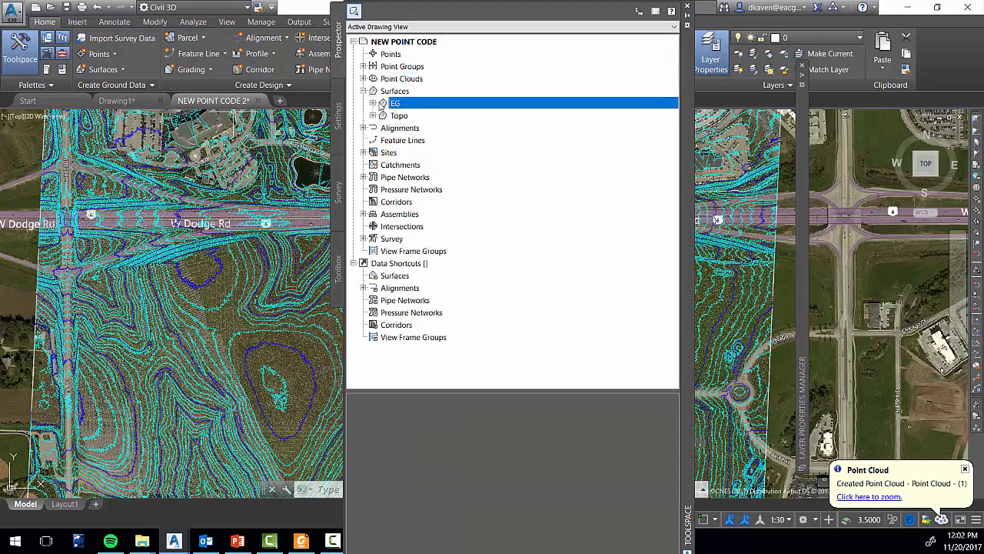
left_click(395, 103)
left_click(373, 103)
left_click(383, 140)
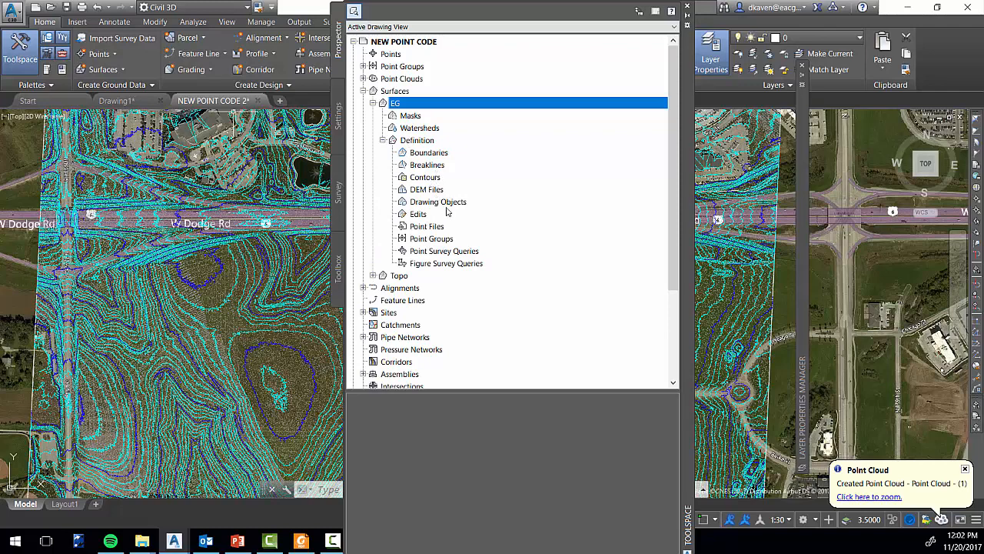
left_click(427, 164)
right_click(444, 164)
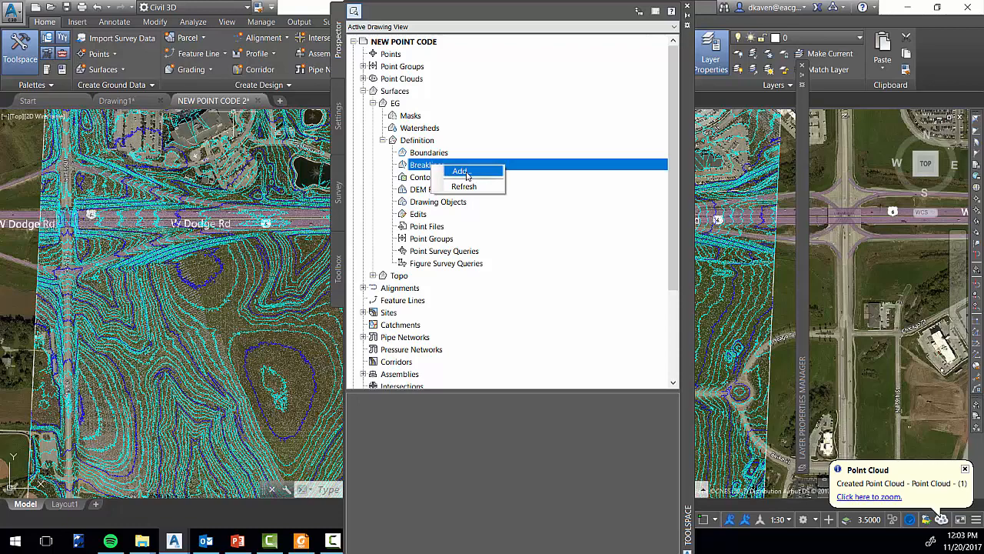
Move the Toolspace palette aside to uncover the surface contours and the layer tools
left_click_drag(696, 194, 925, 202)
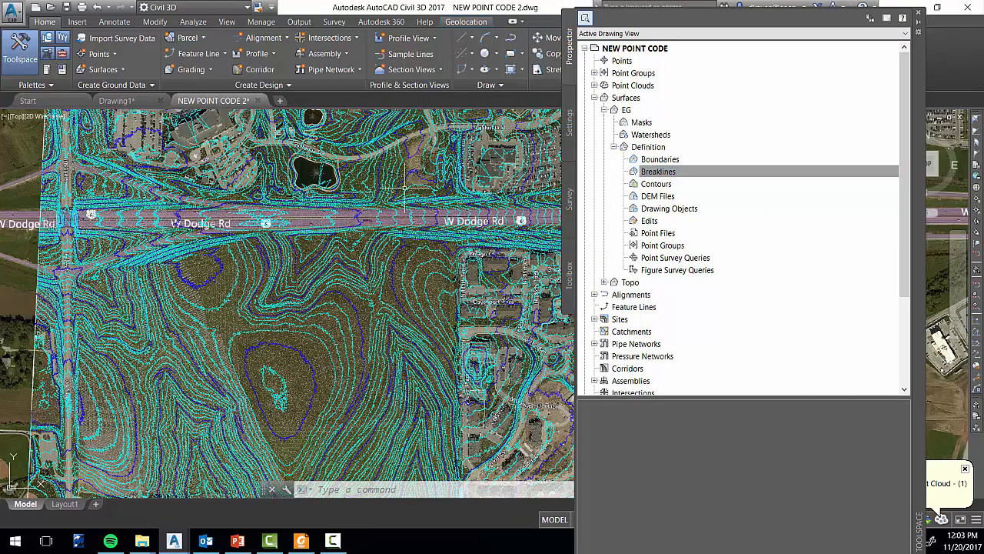
scroll(403, 188, "down", 2)
middle_click_drag(445, 208, 321, 226)
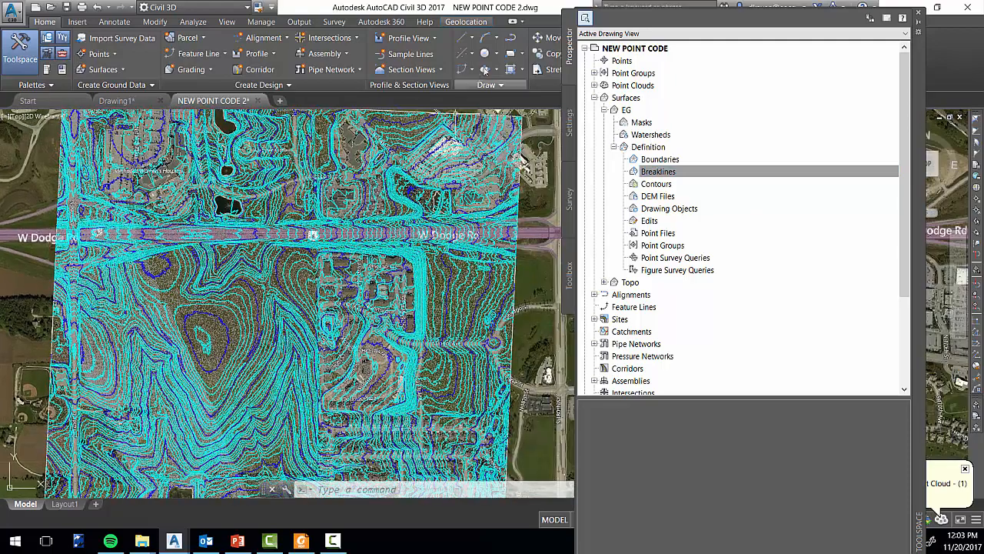
left_click_drag(921, 95, 928, 211)
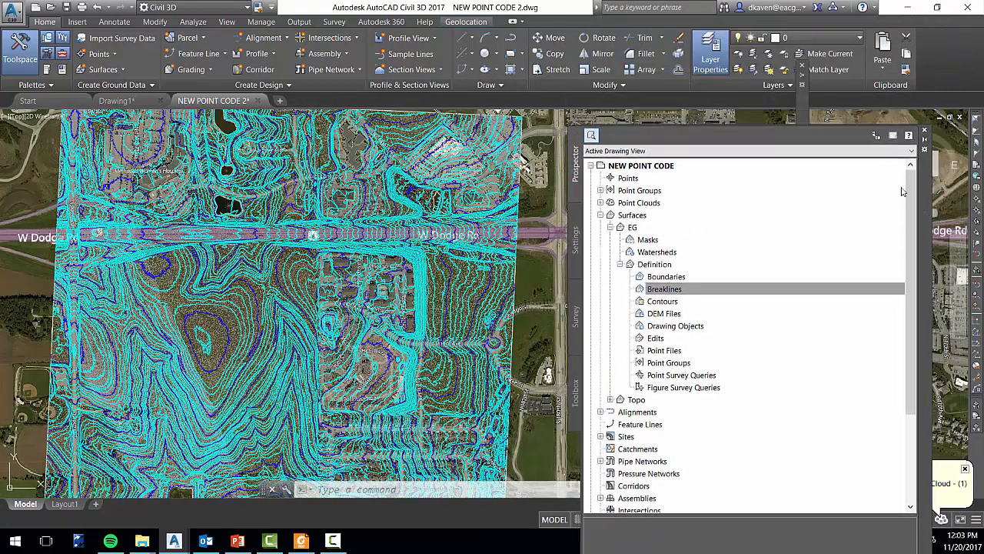
Isolate the V-MAPA-BKL layer using a breakline just north of W Dodge Rd
left_click(752, 57)
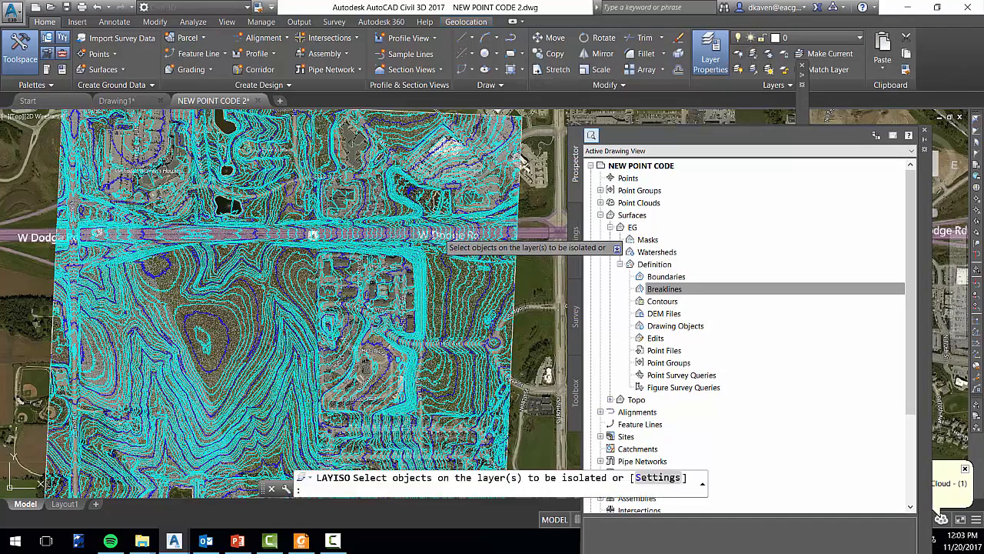
scroll(431, 217, "up", 2)
scroll(423, 201, "up", 3)
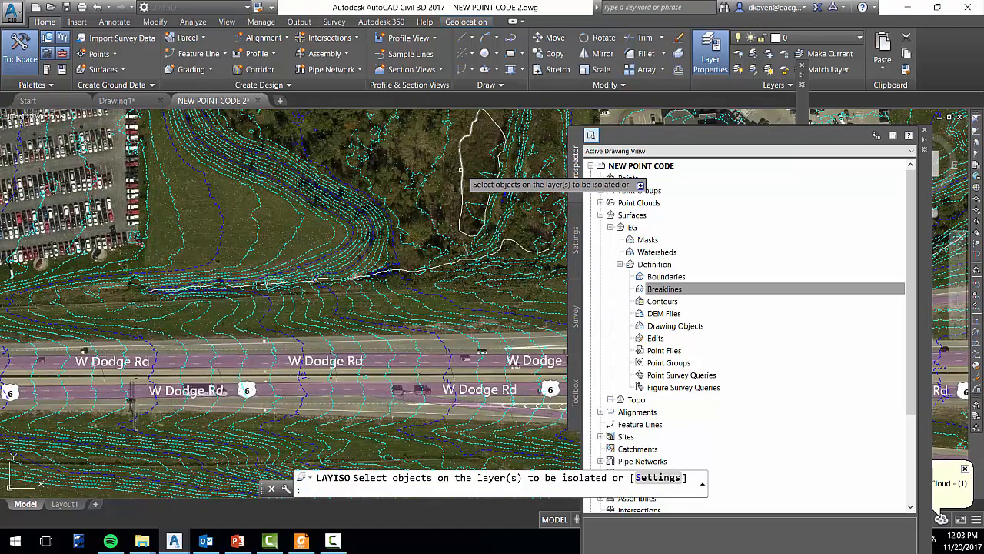
left_click(461, 169)
key("Return")
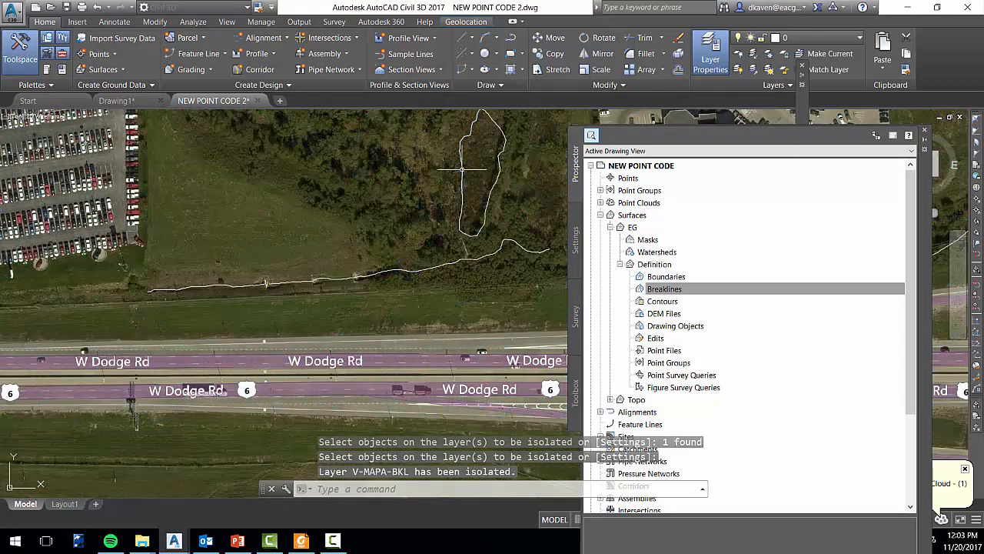
scroll(440, 229, "down", 2)
scroll(439, 228, "down", 6)
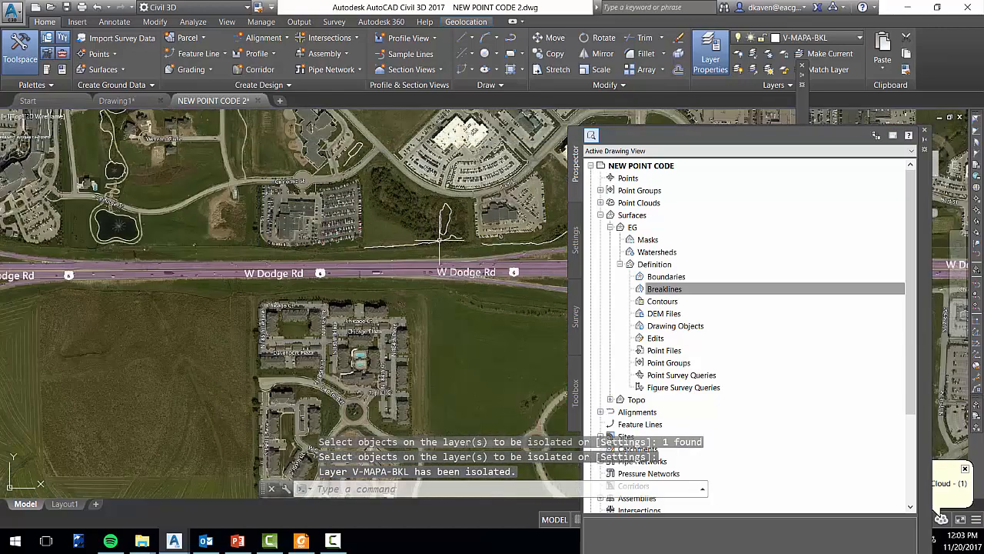
scroll(452, 286, "down", 5)
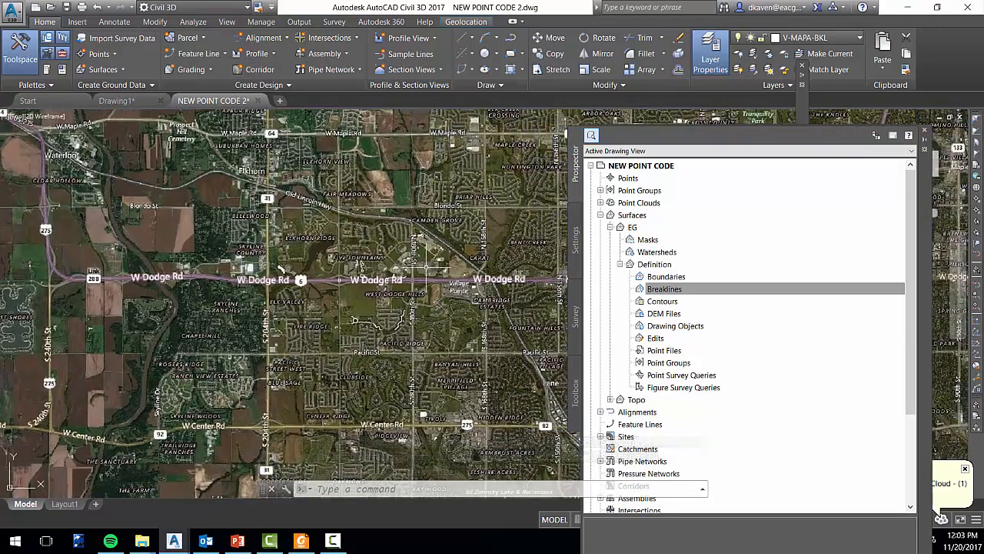
Add all the isolated breaklines to the EG surface as Standard breaklines with the description MAPA BKL
right_click(691, 291)
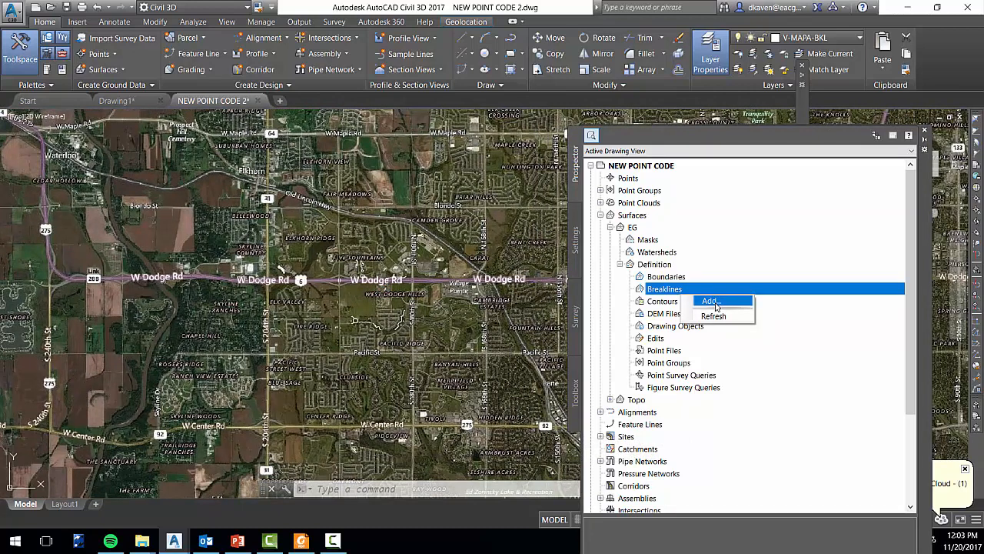
left_click(709, 302)
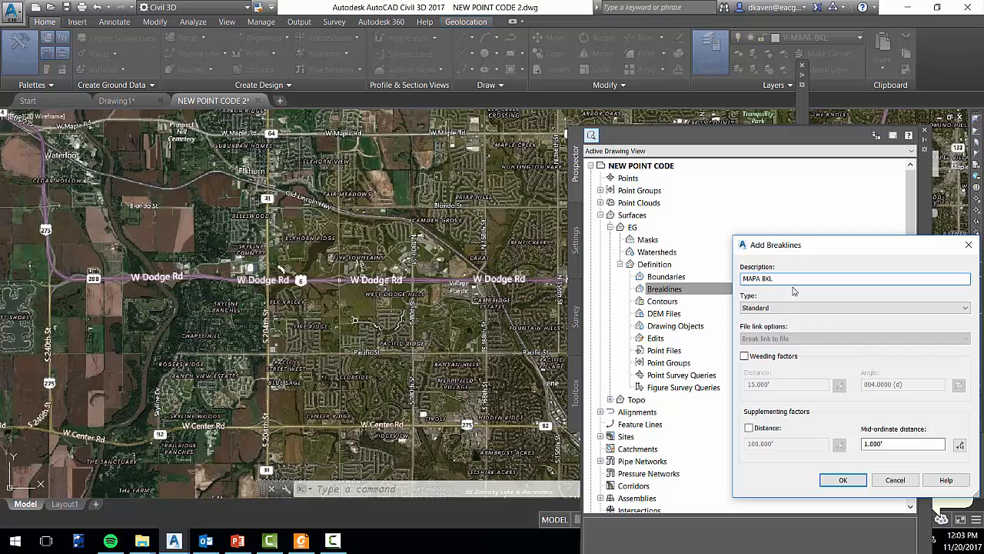
left_click(842, 480)
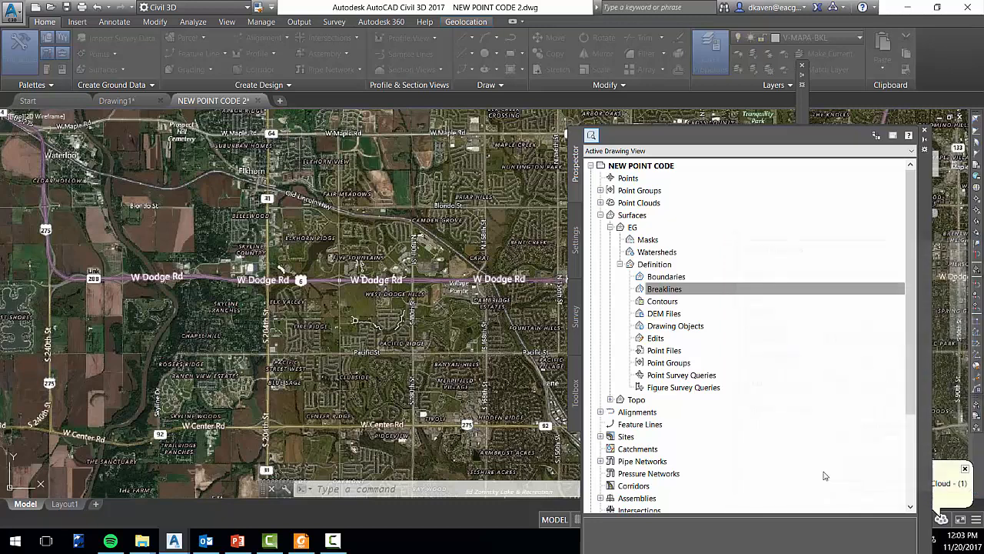
scroll(433, 242, "down", 5)
left_click(503, 182)
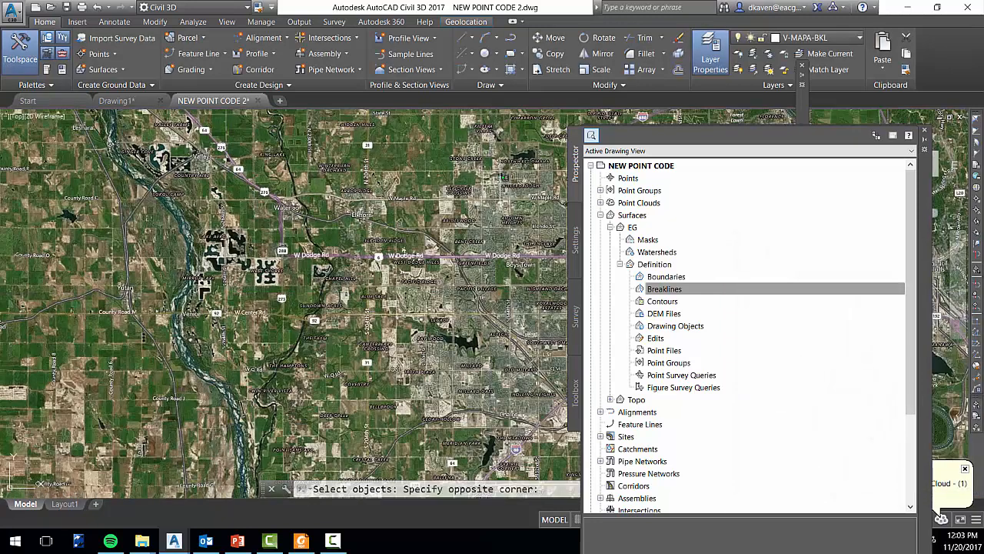
left_click(279, 367)
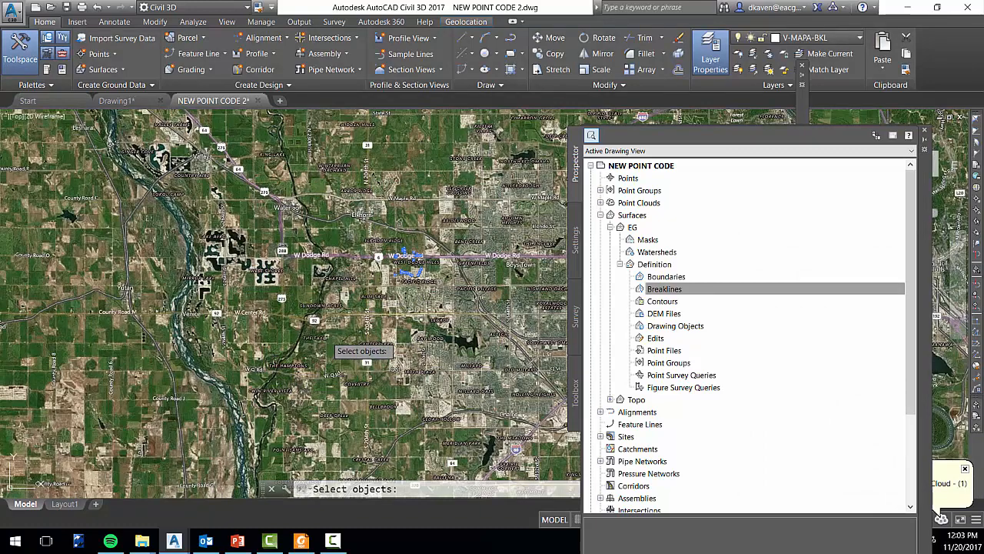
scroll(389, 278, "up", 5)
key("Return")
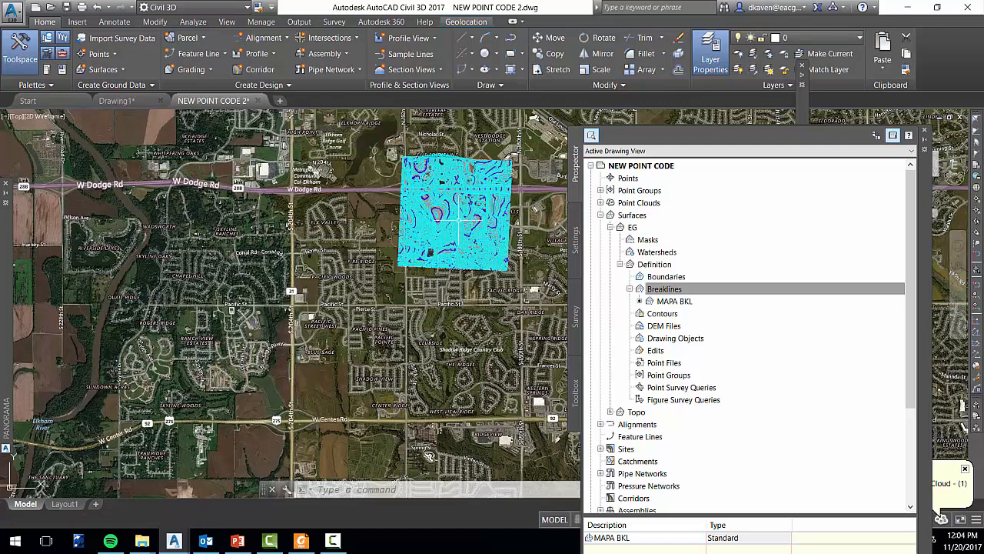
Examine the EG surface contours along the breaklines in the wooded area north of W Dodge Rd
scroll(455, 245, "up", 4)
scroll(461, 239, "up", 6)
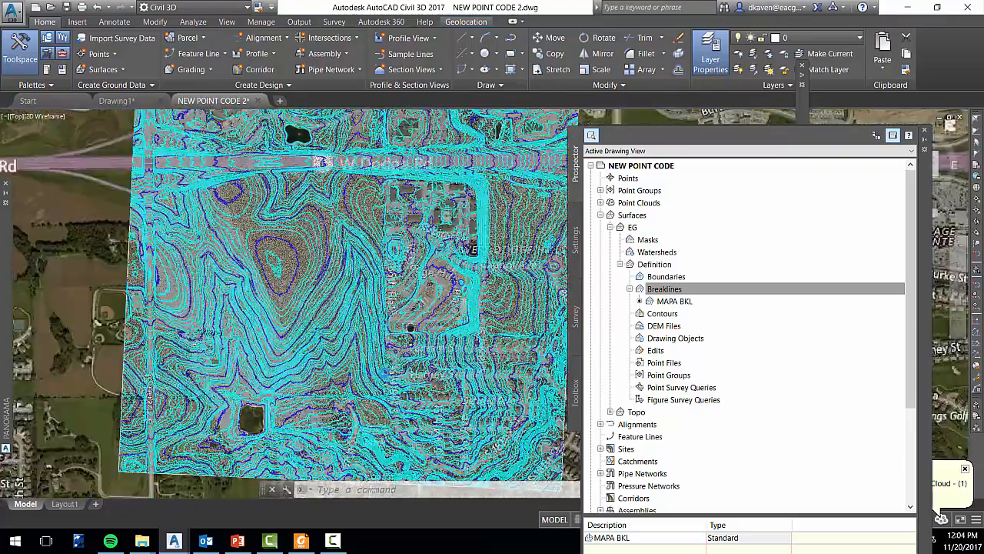
scroll(449, 330, "up", 5)
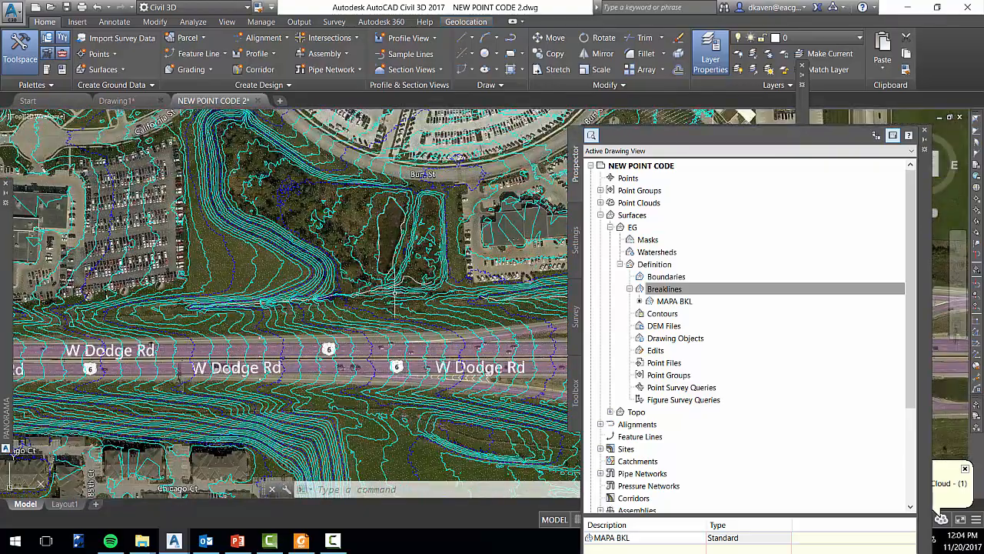
Examine the full extent of the EG surface against the aerial imagery, along with the Breaklines and Edits entries in its definition
scroll(392, 292, "down", 4)
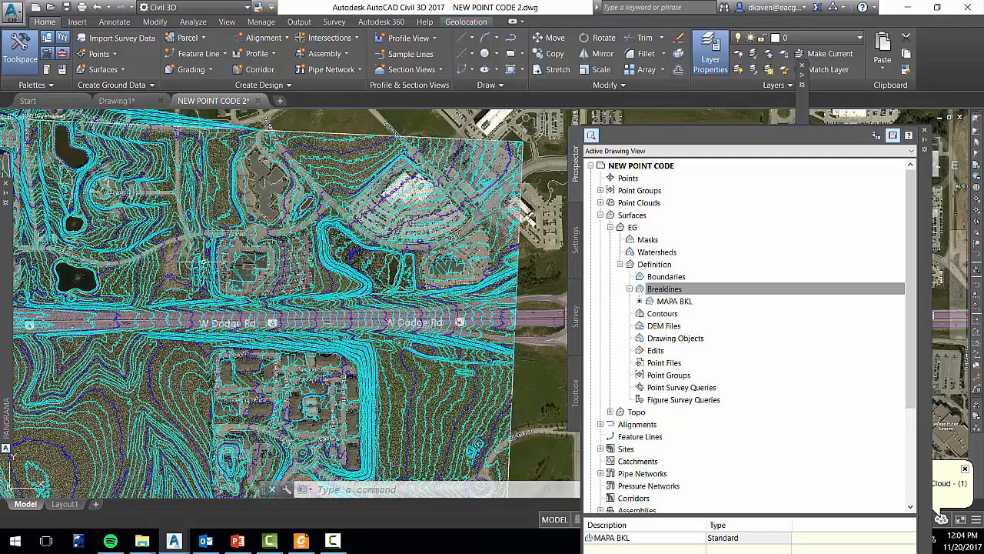
scroll(215, 279, "down", 4)
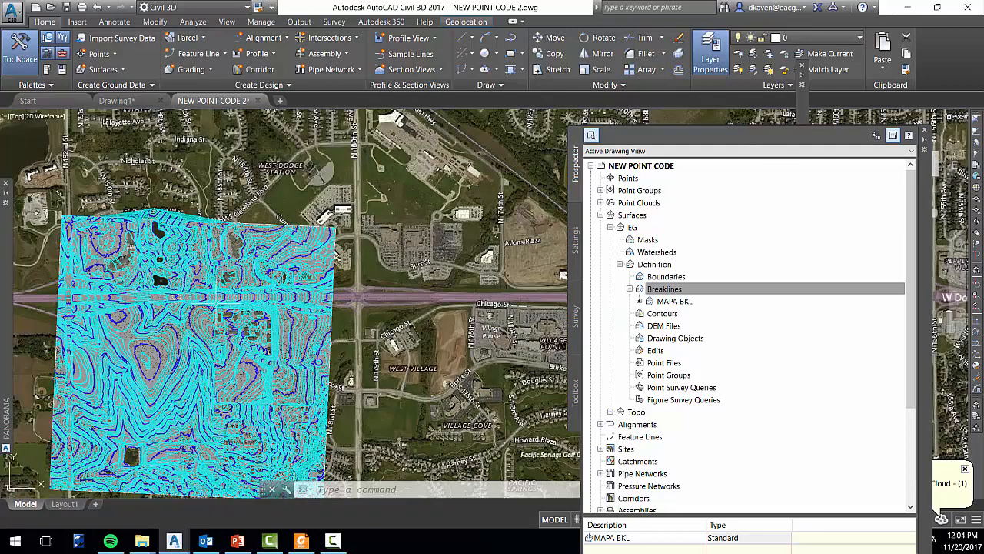
middle_click_drag(277, 344, 354, 276)
scroll(370, 300, "down", 3)
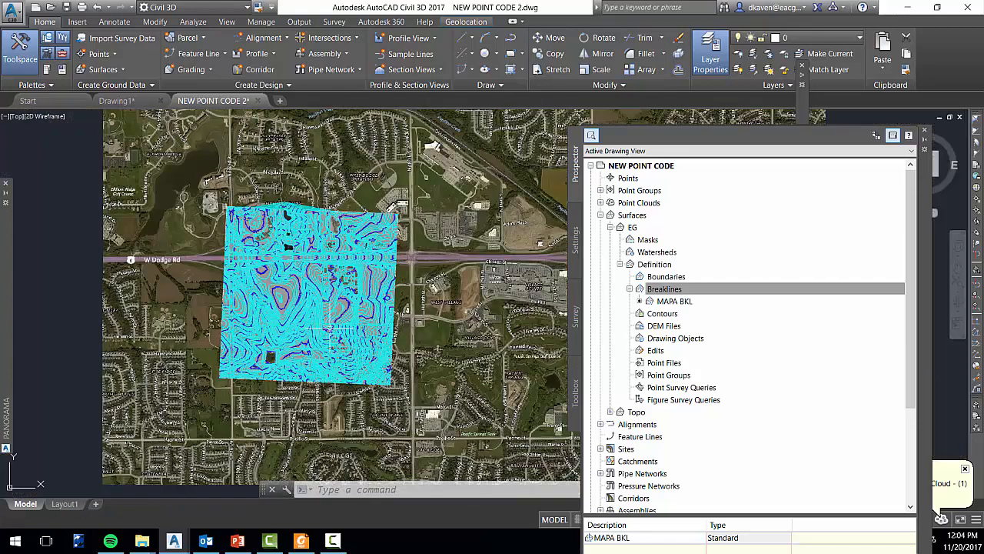
scroll(300, 277, "up", 2)
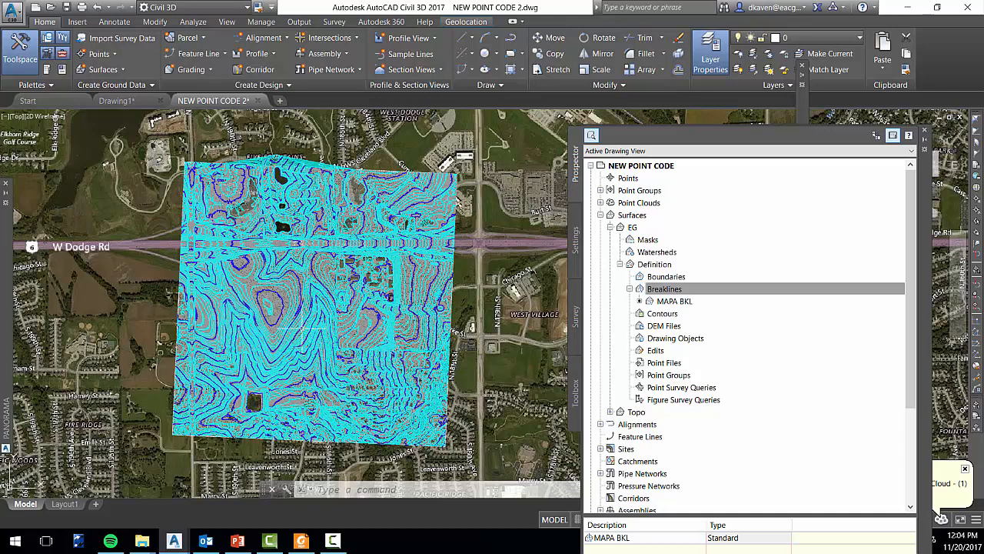
mouse_move(304, 328)
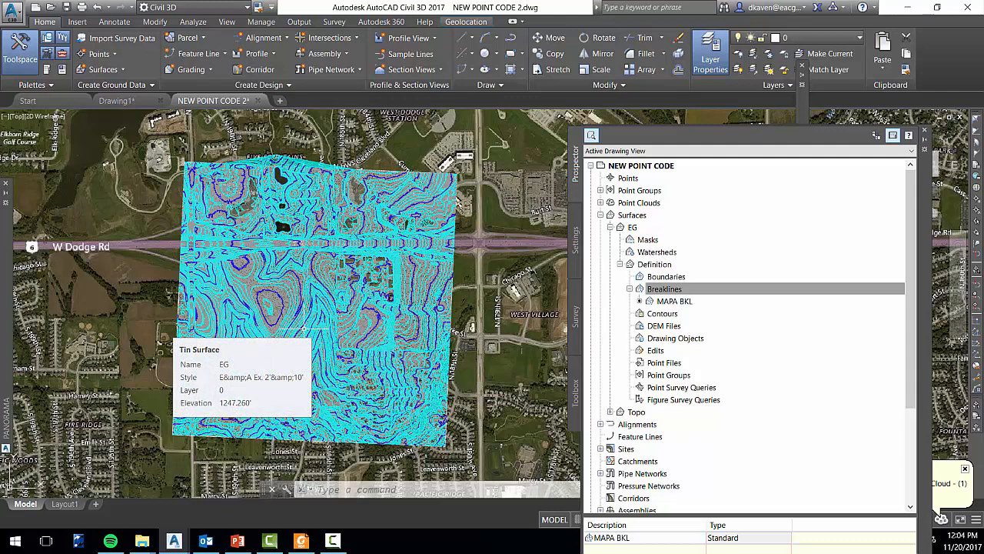
left_click(658, 289)
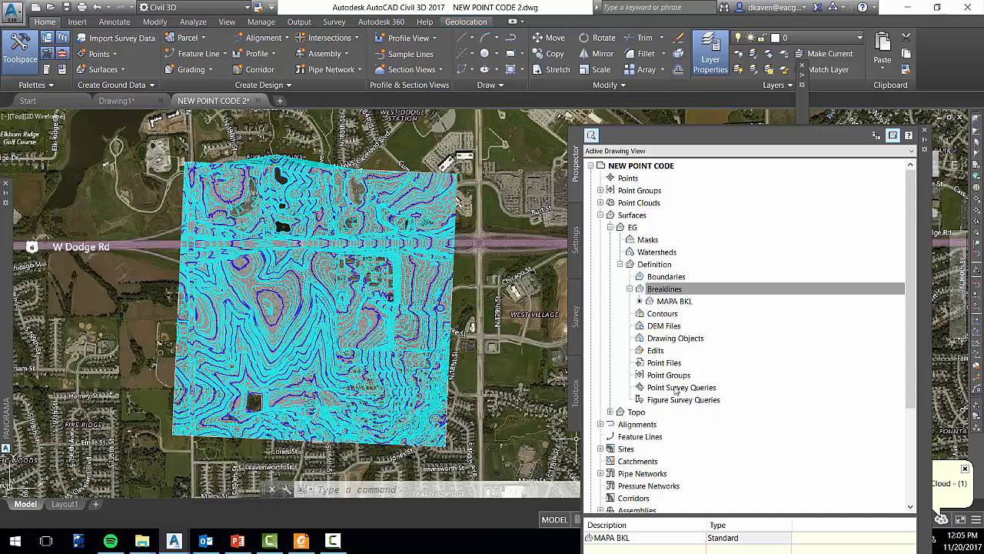
left_click(656, 350)
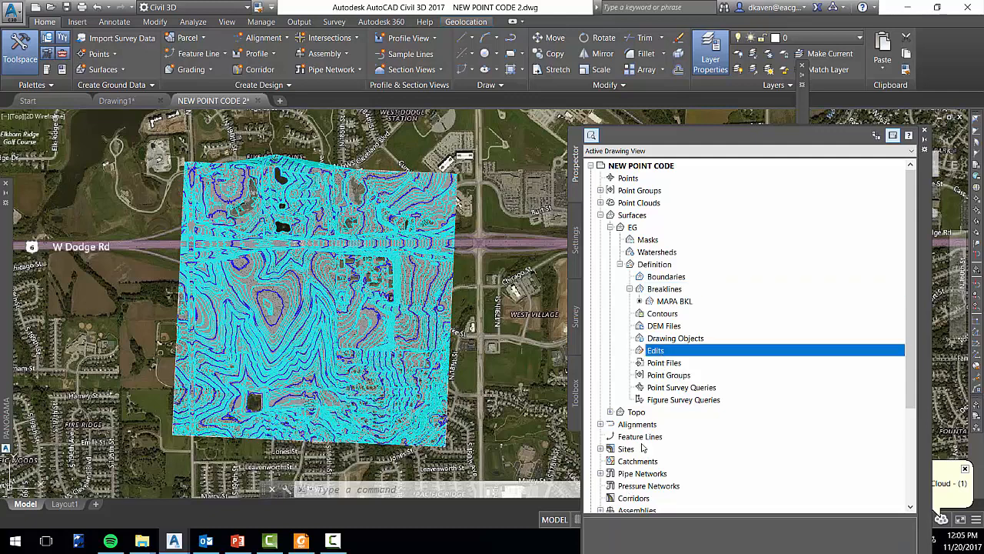